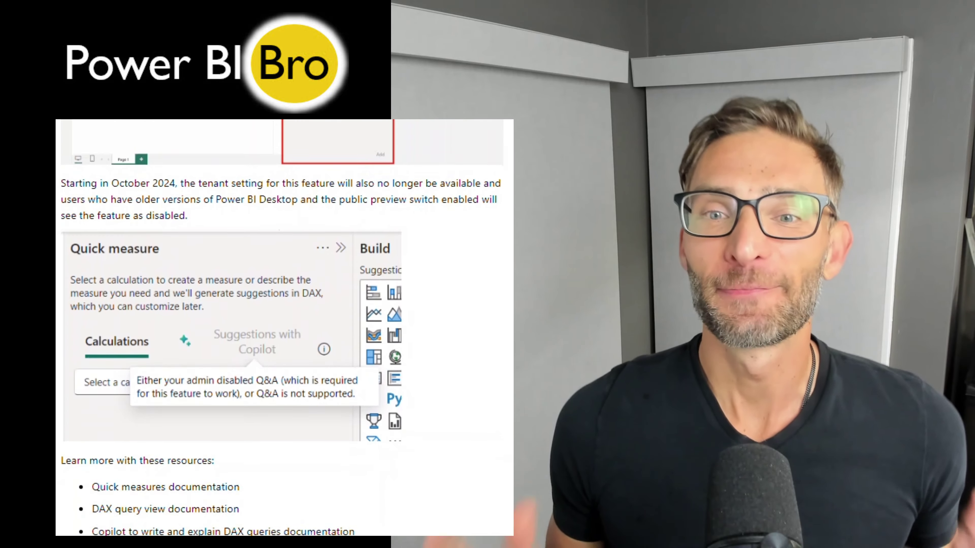
Skim the October 2024 feature summary from the quick measure changes through Azure Maps, markers and INFO.VIEW functions to value filter behavior.
{"action": "scroll", "coordinate": [284, 327], "scroll_direction": "down", "scroll_amount": 9}
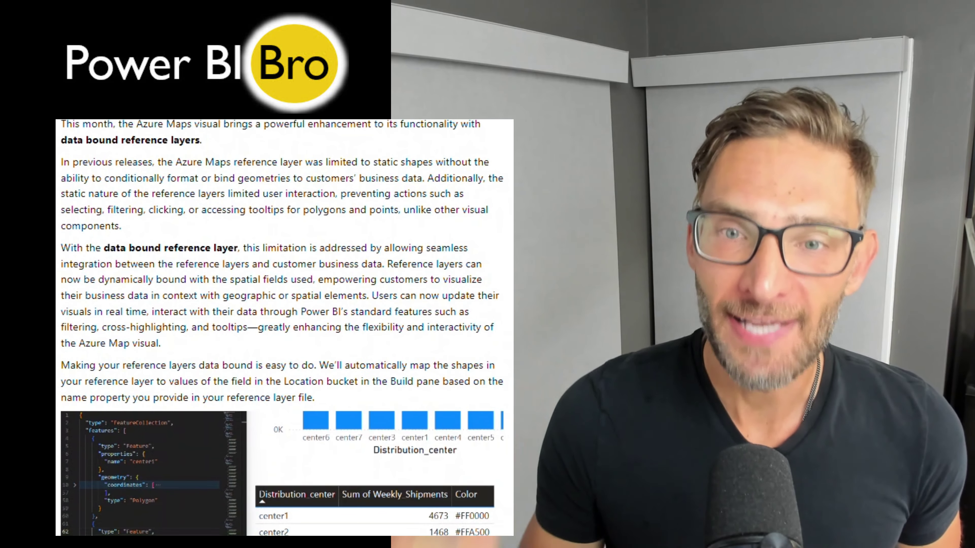
{"action": "scroll", "coordinate": [285, 328], "scroll_direction": "down", "scroll_amount": 4}
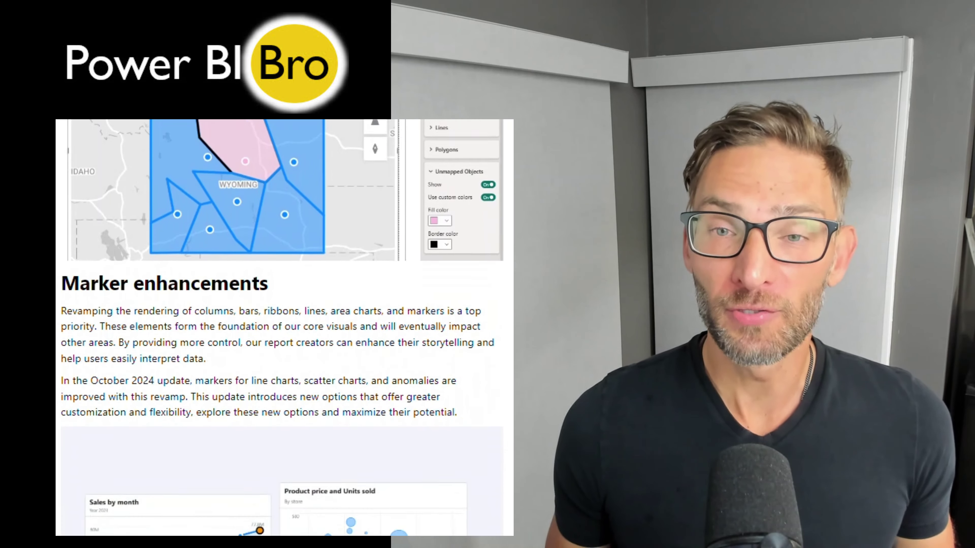
{"action": "scroll", "coordinate": [284, 328], "scroll_direction": "down", "scroll_amount": 4}
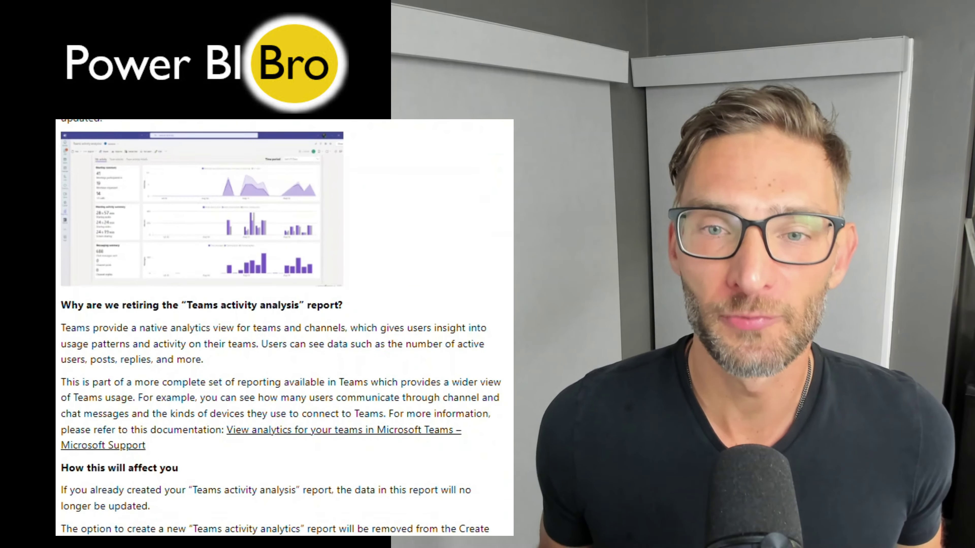
{"action": "scroll", "coordinate": [284, 328], "scroll_direction": "down", "scroll_amount": 10}
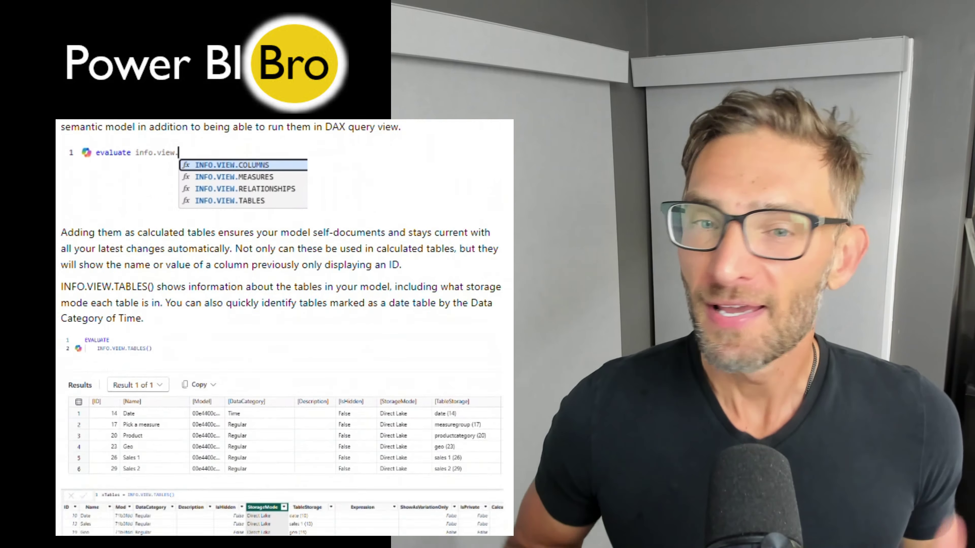
{"action": "scroll", "coordinate": [285, 328], "scroll_direction": "down", "scroll_amount": 20}
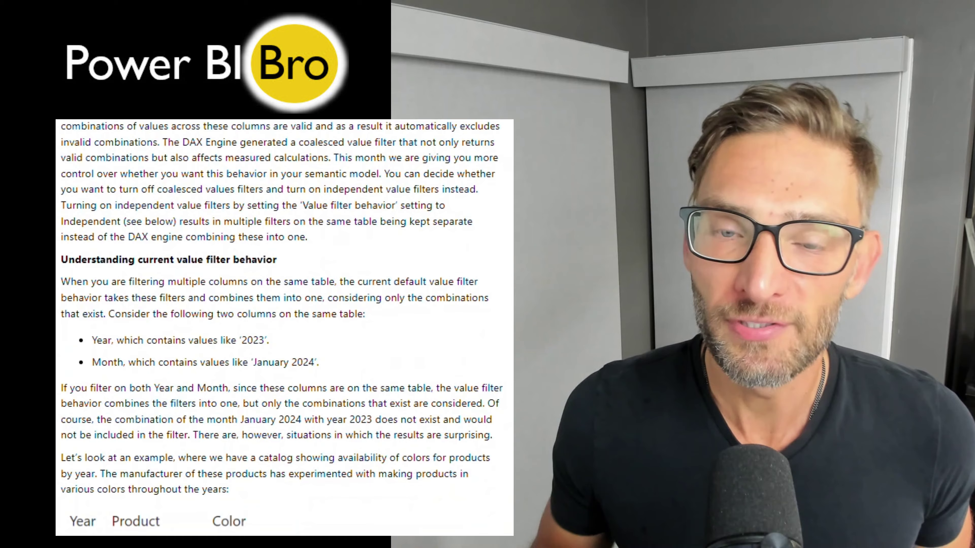
{"action": "scroll", "coordinate": [284, 327], "scroll_direction": "down", "scroll_amount": 9}
{"action": "scroll", "coordinate": [285, 328], "scroll_direction": "down", "scroll_amount": 9}
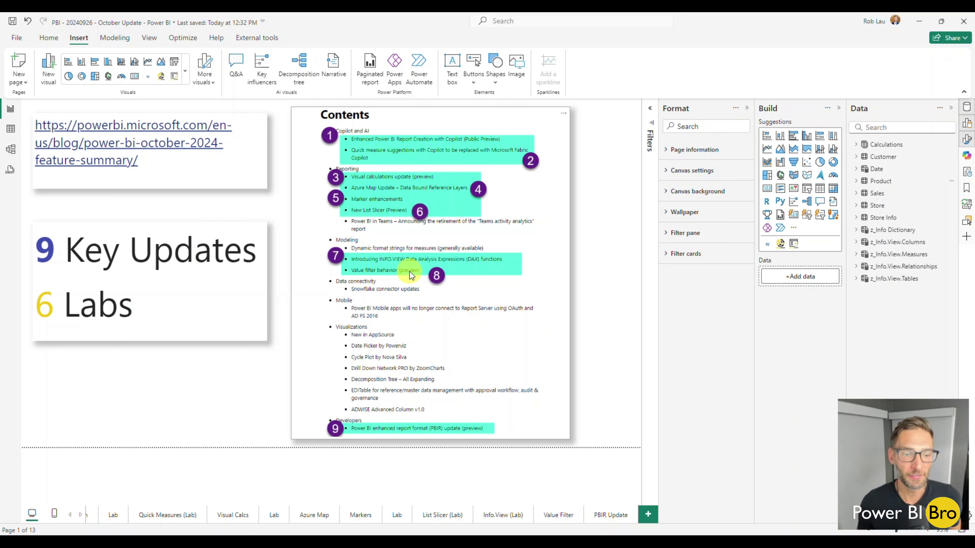
View the Copilot Creation page of the report, followed by the Lab page after it.
{"action": "left_click", "coordinate": [69, 515]}
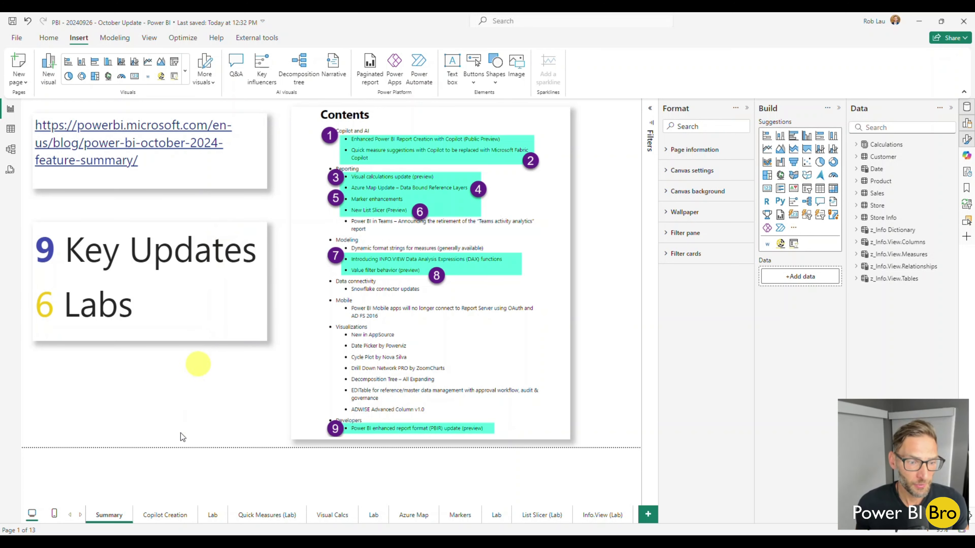
{"action": "left_click", "coordinate": [162, 514]}
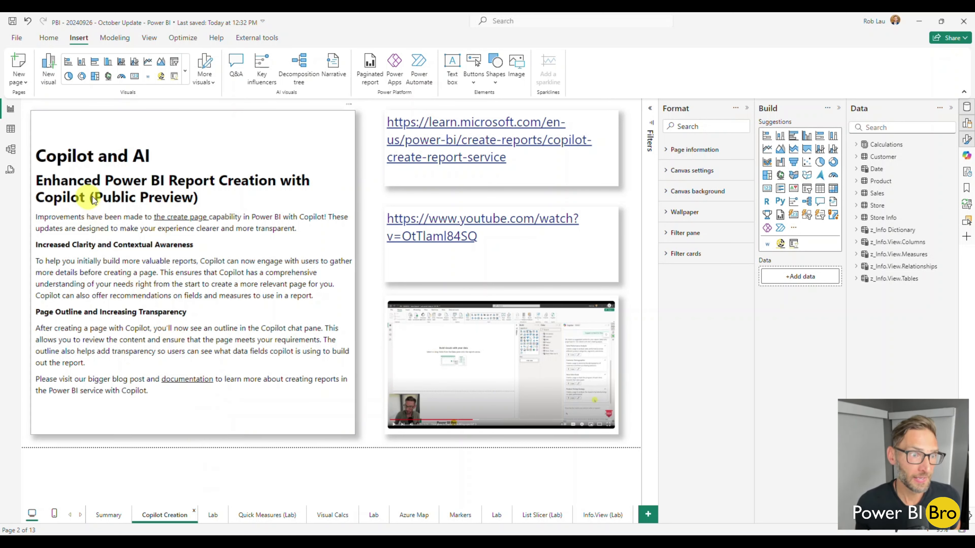
{"action": "left_click", "coordinate": [211, 522]}
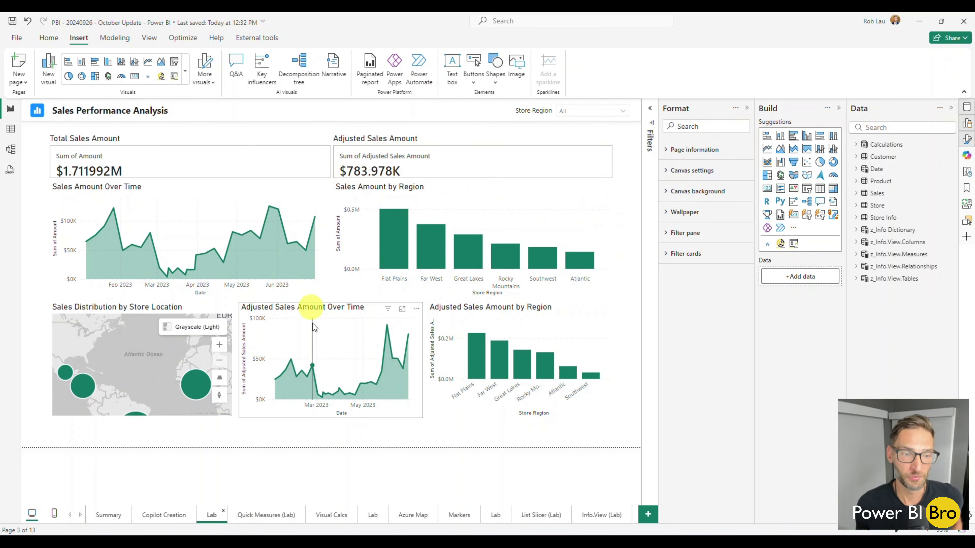
Collapse the Format pane and have Copilot suggest content for a new report page from the first Lab page.
{"action": "left_click", "coordinate": [747, 108]}
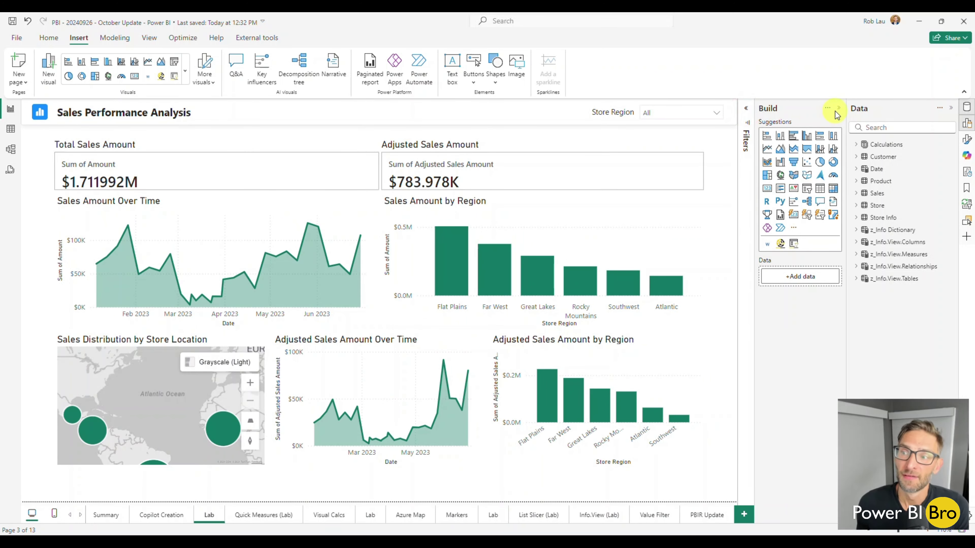
{"action": "left_click", "coordinate": [966, 161]}
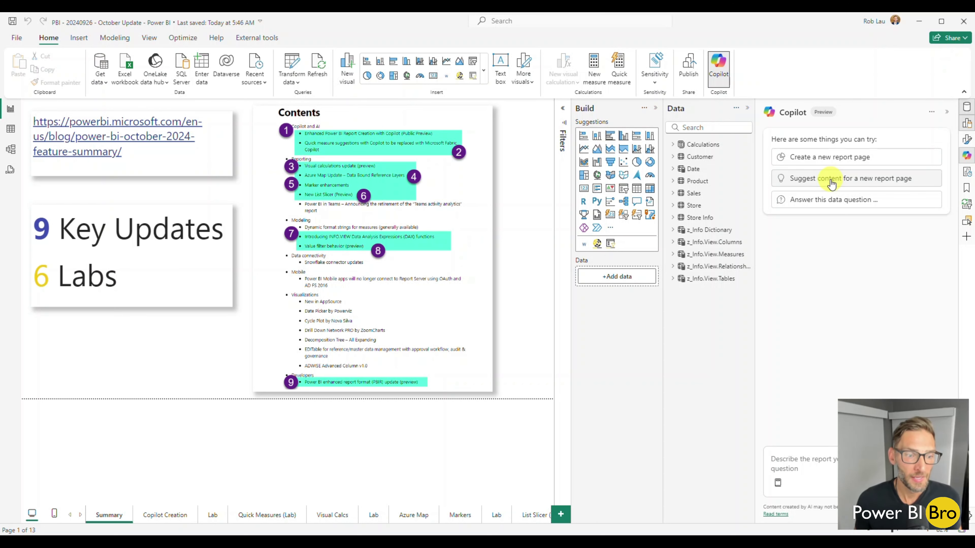
{"action": "left_click", "coordinate": [212, 517]}
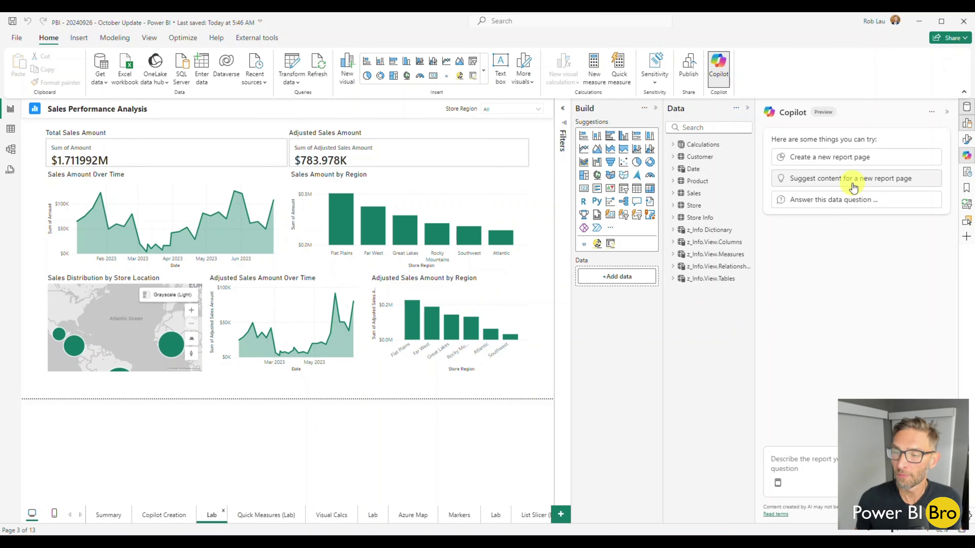
{"action": "left_click", "coordinate": [853, 188]}
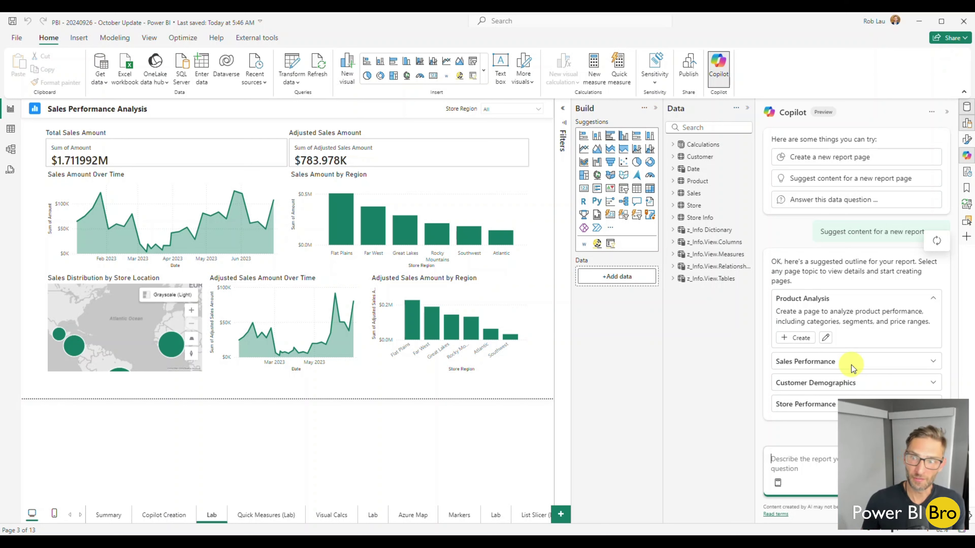
Have Copilot create the suggested Product Analysis page, accepting its recommended data fields with the reply "please proceed".
{"action": "left_click", "coordinate": [796, 338]}
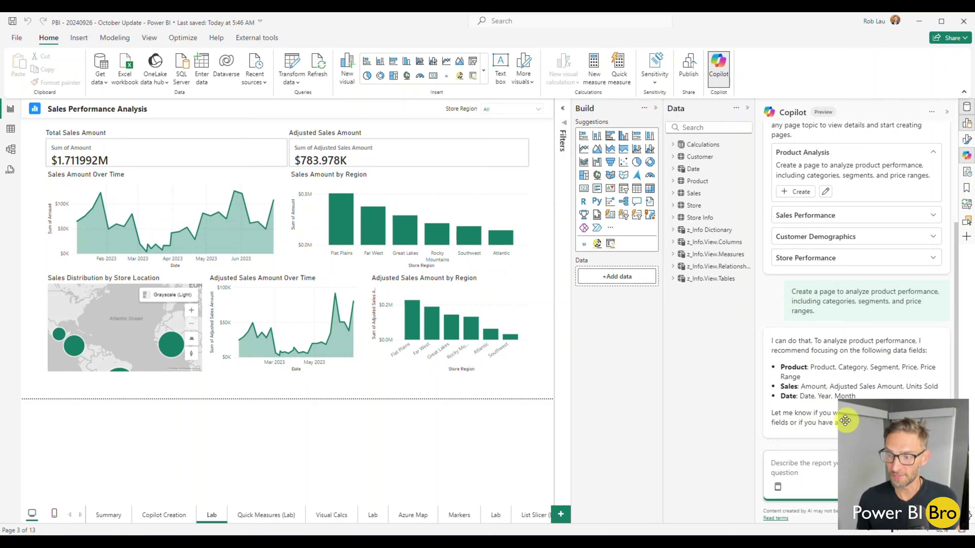
{"action": "left_click", "coordinate": [790, 470]}
{"action": "type", "text": "please"}
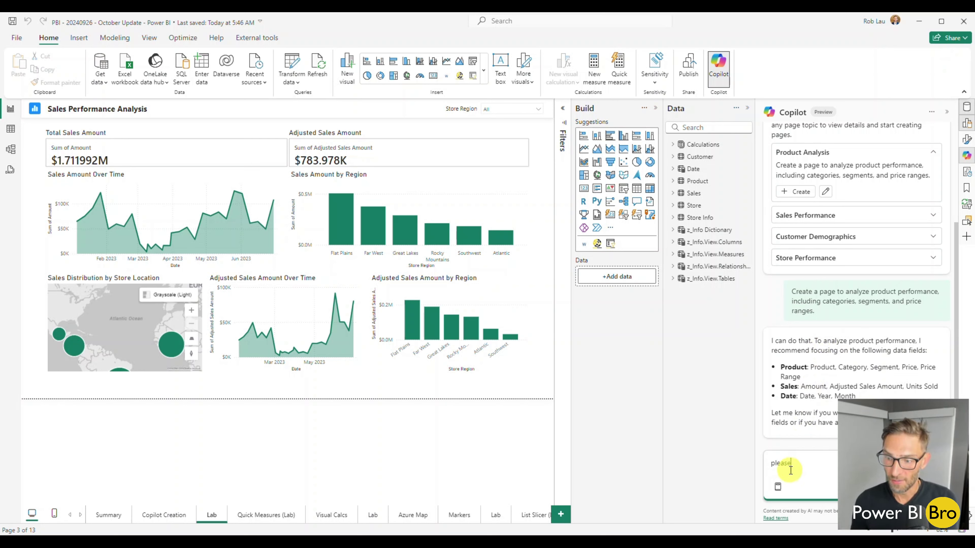
{"action": "type", "text": " proceed"}
{"action": "key", "text": "Return"}
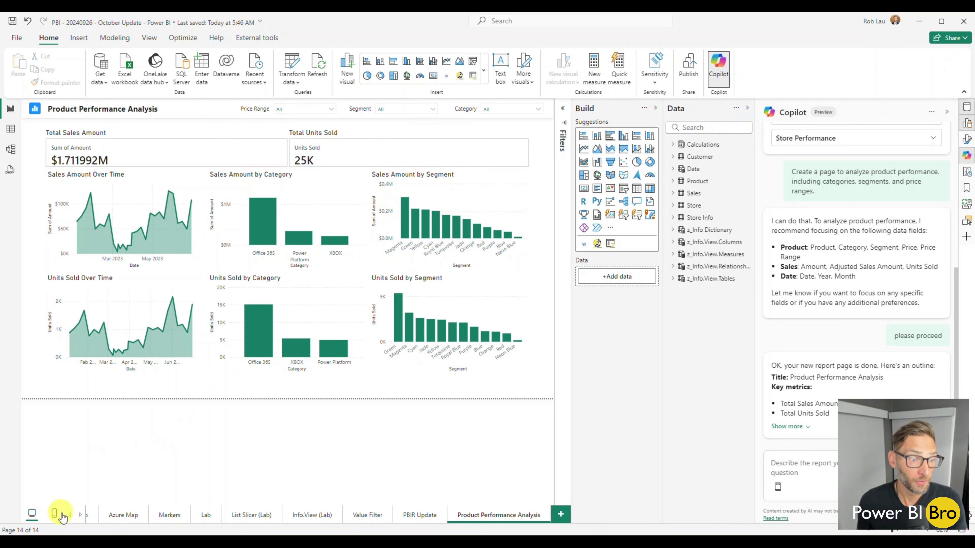
Delete the Product Performance Analysis page from the report.
{"action": "left_click", "coordinate": [70, 515]}
{"action": "left_click", "coordinate": [80, 515]}
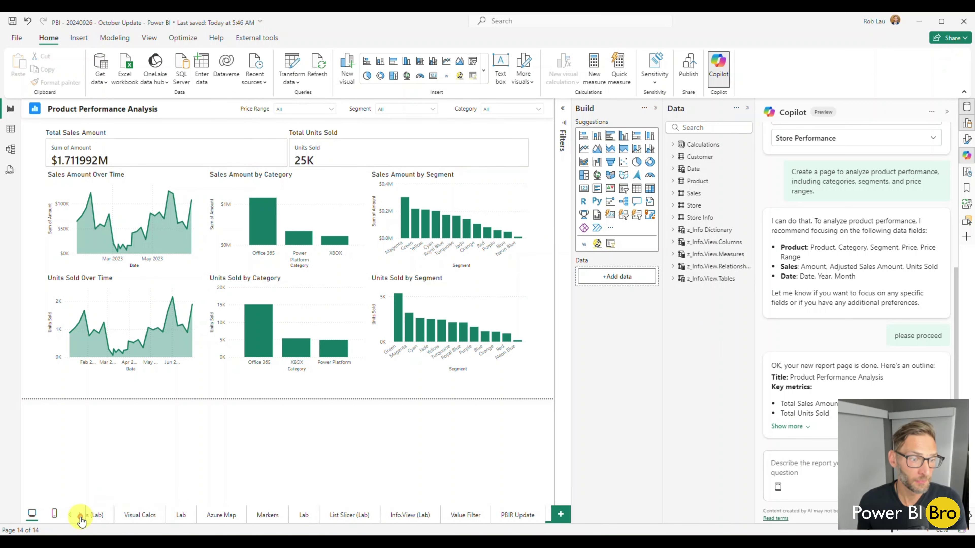
{"action": "left_click", "coordinate": [79, 515]}
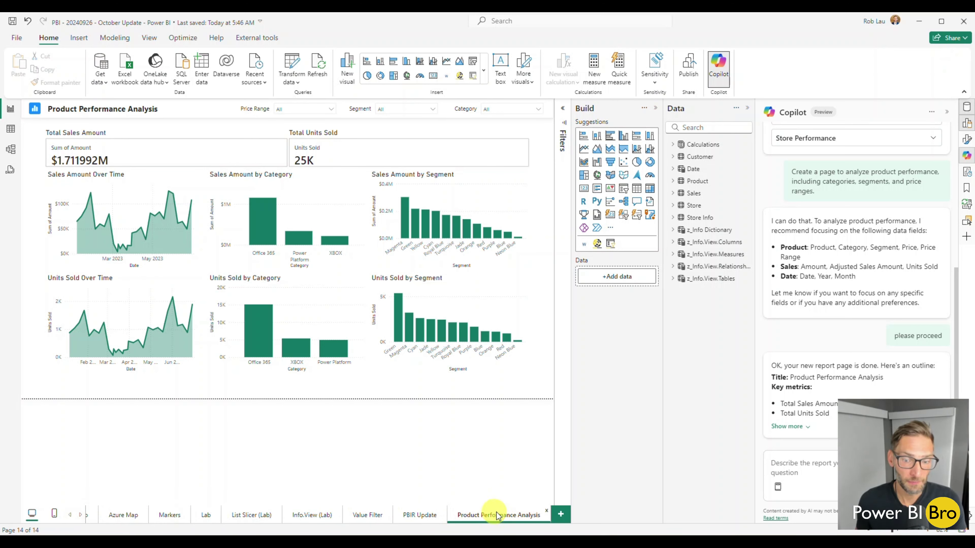
{"action": "left_click", "coordinate": [548, 511]}
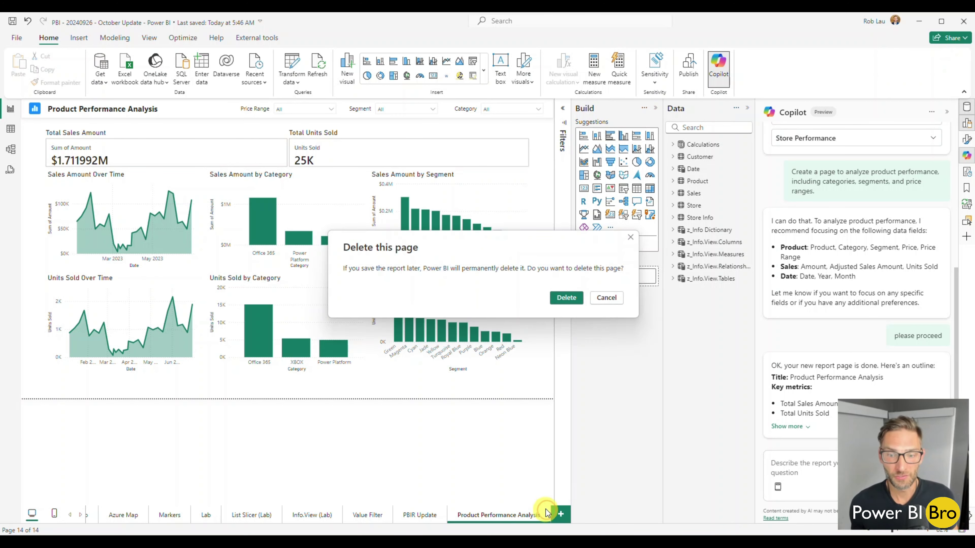
{"action": "left_click", "coordinate": [573, 297]}
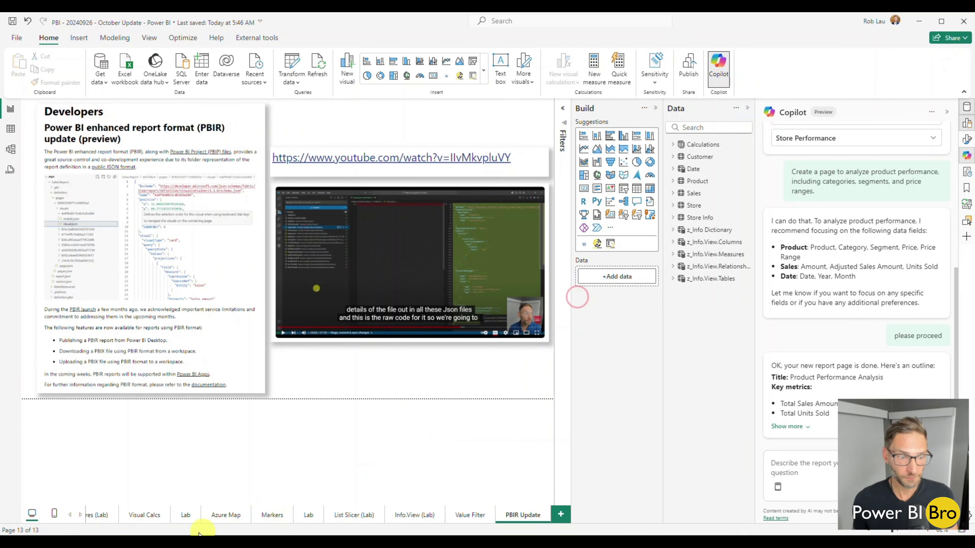
Return through the Copilot Creation and first Lab pages to Quick Measures (Lab), and close the Copilot pane there.
{"action": "left_click", "coordinate": [70, 515]}
{"action": "left_click", "coordinate": [70, 515]}
{"action": "left_click", "coordinate": [168, 516]}
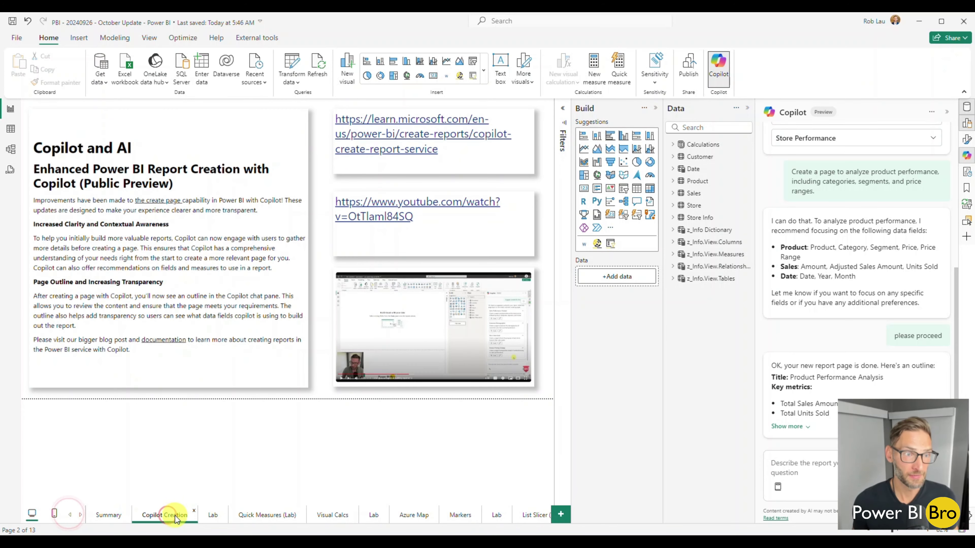
{"action": "left_click", "coordinate": [213, 518]}
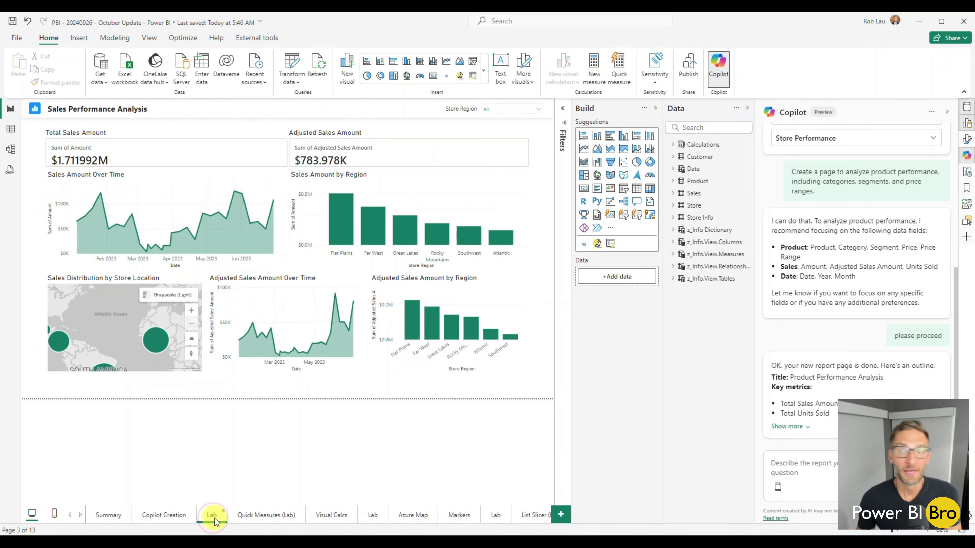
{"action": "left_click", "coordinate": [261, 517]}
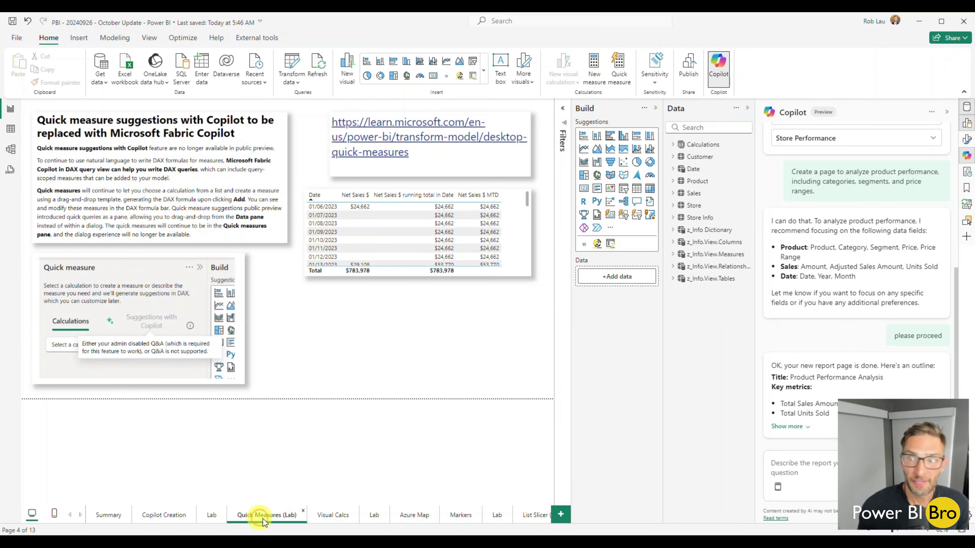
{"action": "left_click", "coordinate": [947, 112]}
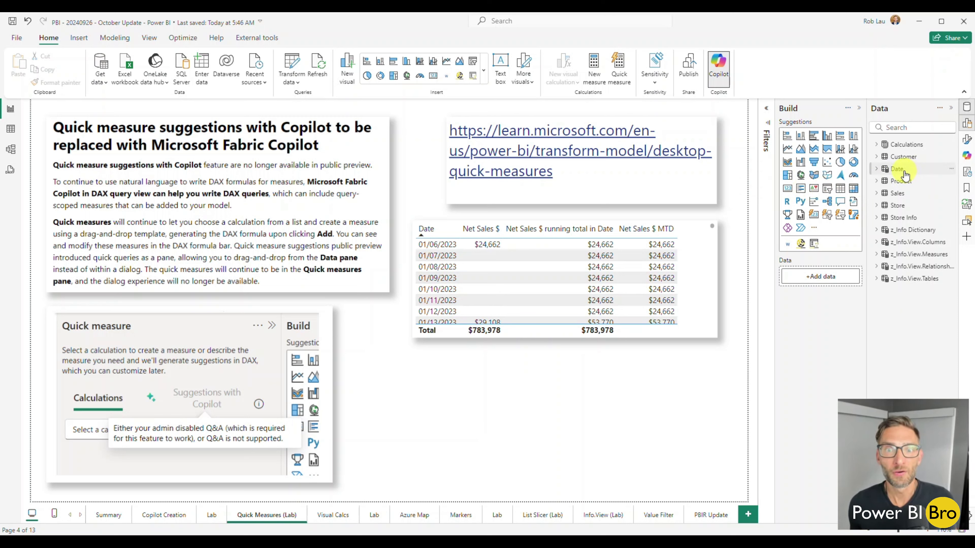
Create a table with Date and the Net Sales $ measure below the existing table, lowering its upper edge to leave a gap.
{"action": "left_click", "coordinate": [877, 170]}
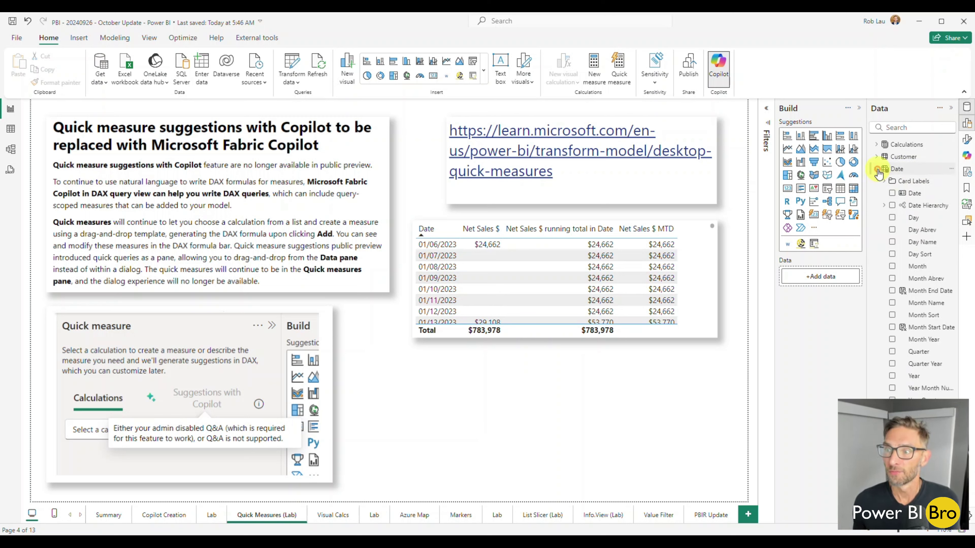
{"action": "left_click", "coordinate": [892, 194]}
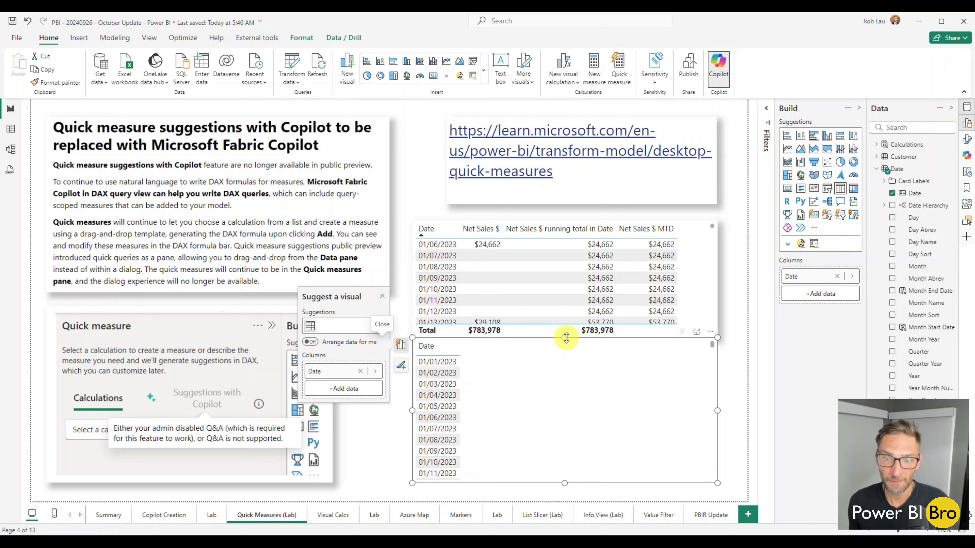
{"action": "left_click_drag", "start_coordinate": [566, 338], "coordinate": [566, 356]}
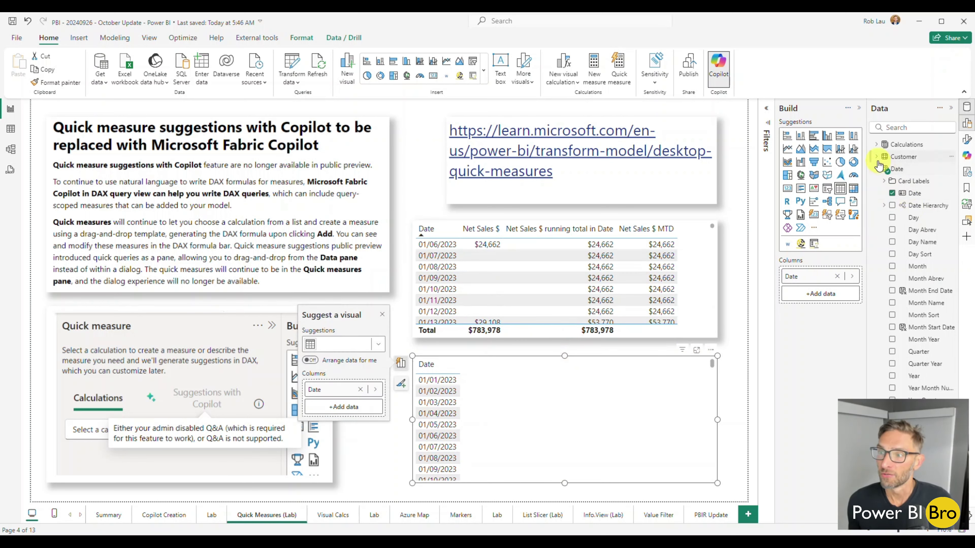
{"action": "left_click", "coordinate": [877, 145]}
{"action": "left_click", "coordinate": [884, 193]}
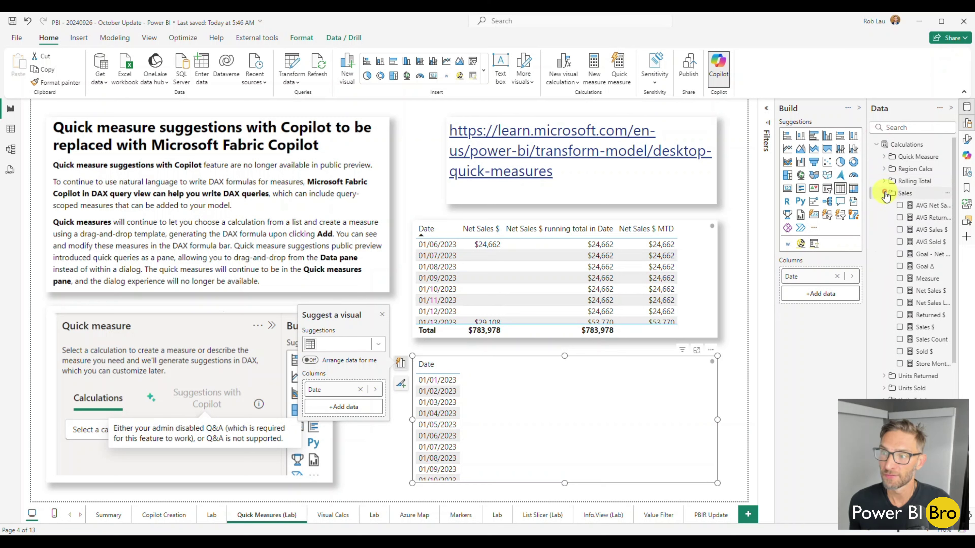
{"action": "left_click", "coordinate": [899, 292]}
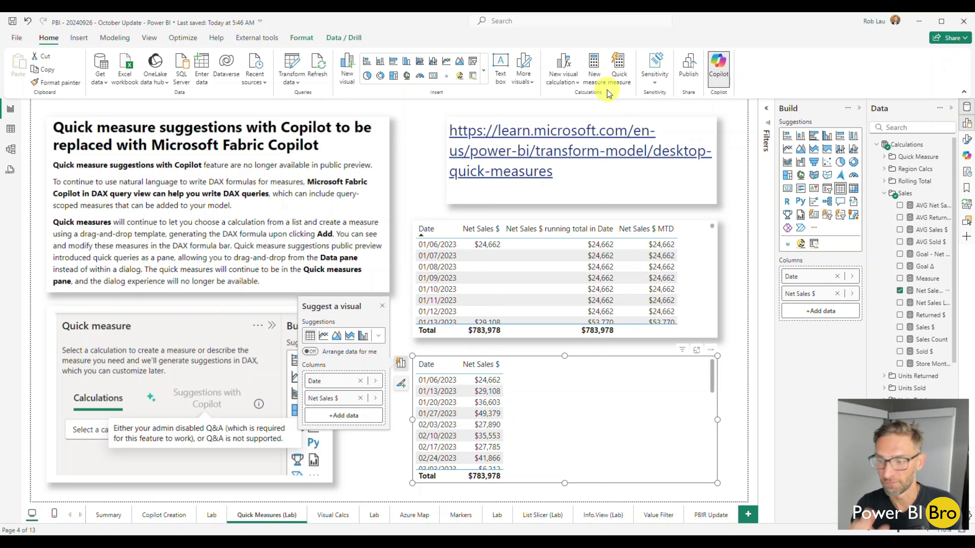
{"action": "left_click", "coordinate": [594, 77]}
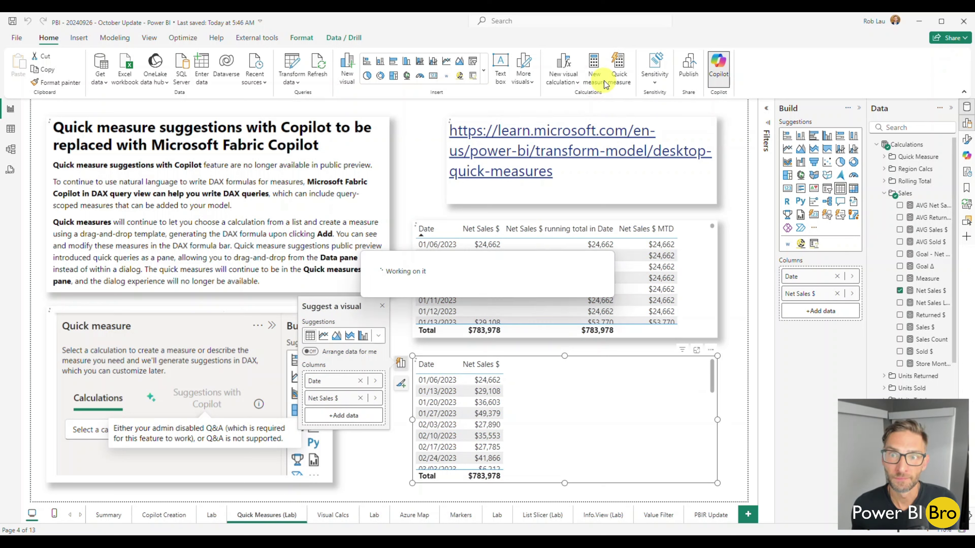
{"action": "left_click", "coordinate": [33, 108]}
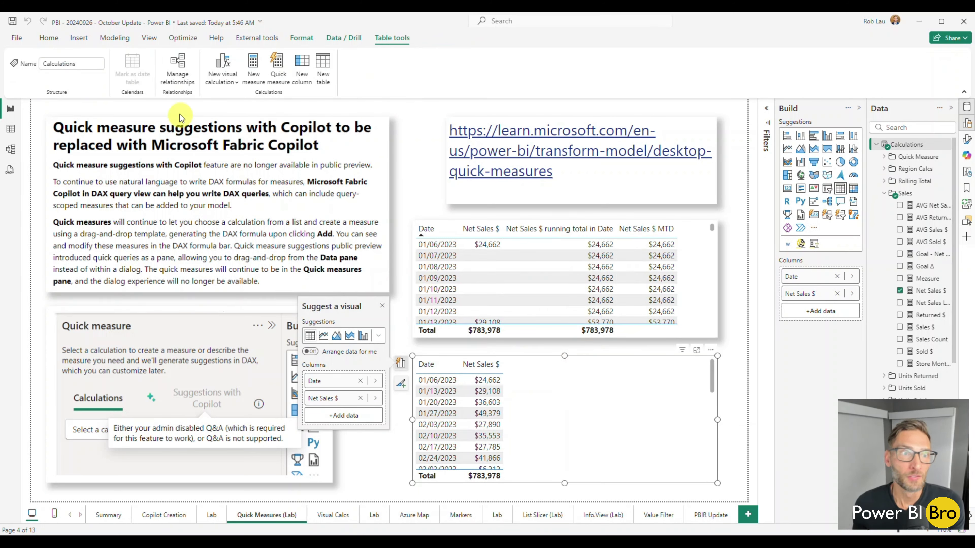
{"action": "left_click", "coordinate": [115, 39]}
{"action": "left_click", "coordinate": [79, 38]}
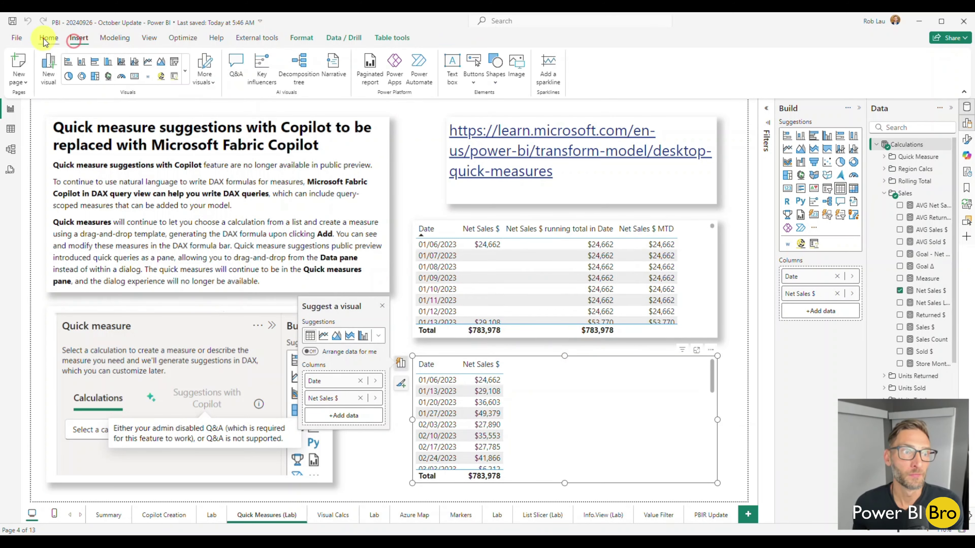
{"action": "left_click", "coordinate": [48, 38]}
Create a Running total quick measure with Net Sales $ as base value and Date as field, in ascending direction.
{"action": "left_click", "coordinate": [622, 85]}
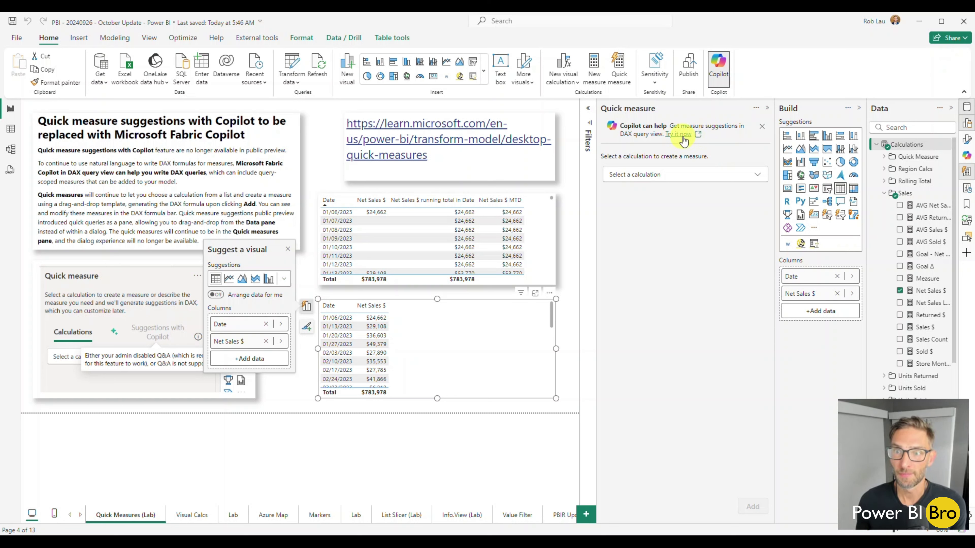
{"action": "left_click", "coordinate": [688, 176]}
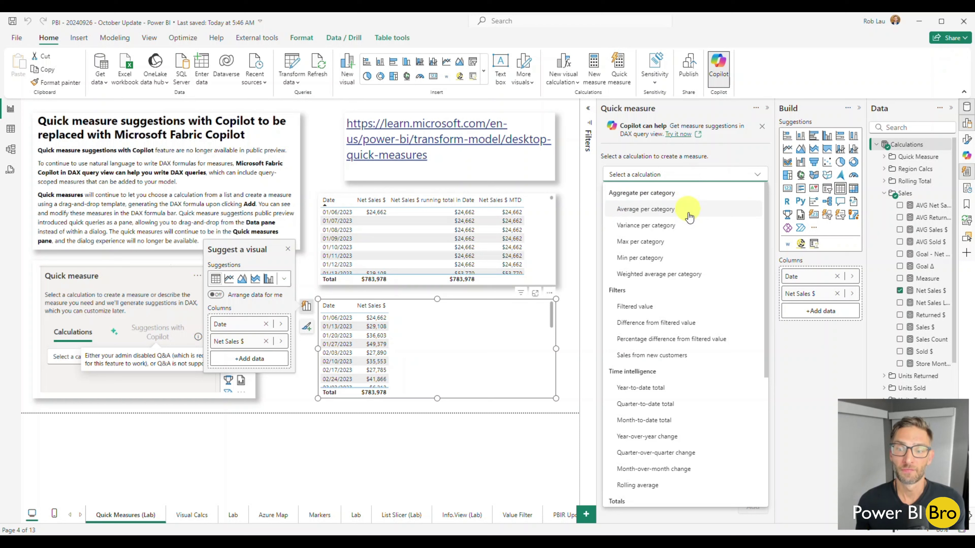
{"action": "scroll", "coordinate": [687, 250], "scroll_direction": "down", "scroll_amount": 5}
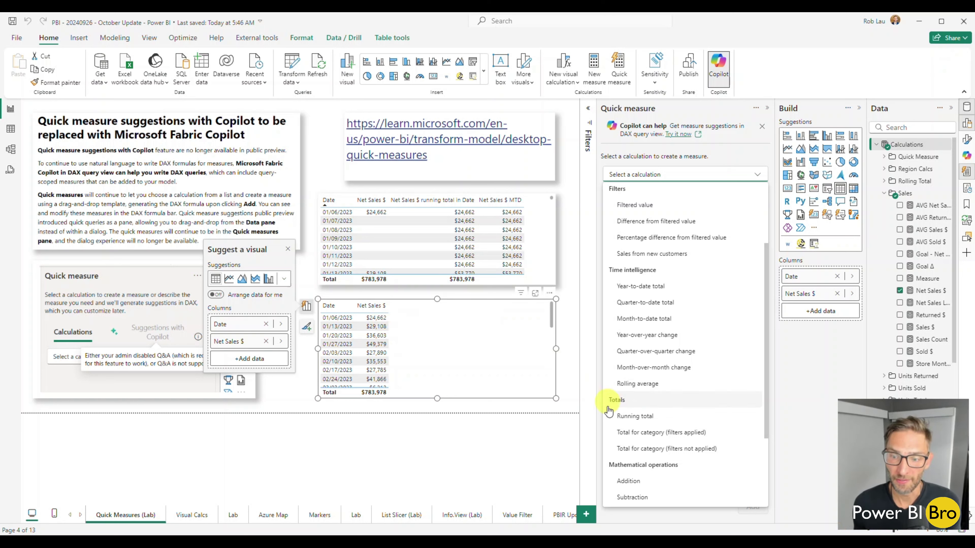
{"action": "left_click", "coordinate": [629, 416]}
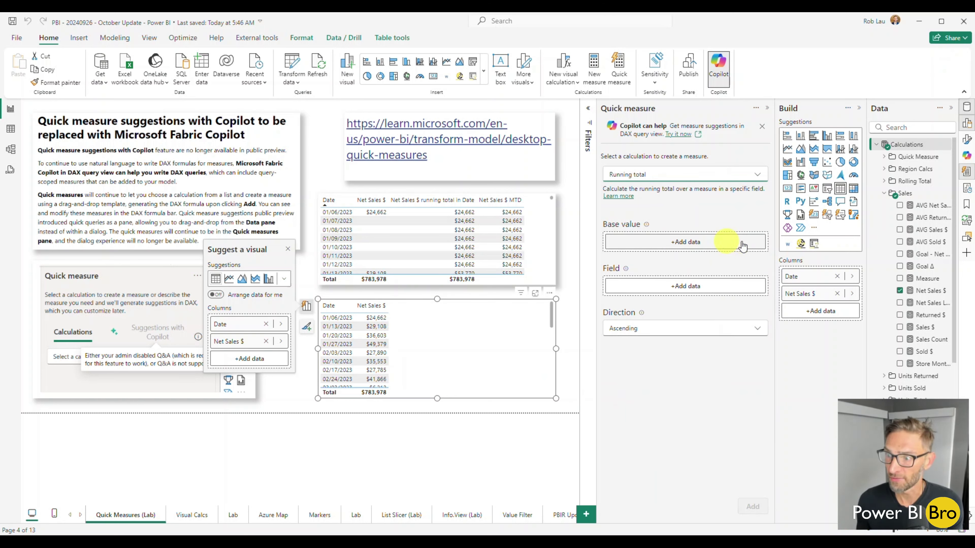
{"action": "left_click_drag", "start_coordinate": [929, 291], "coordinate": [688, 242]}
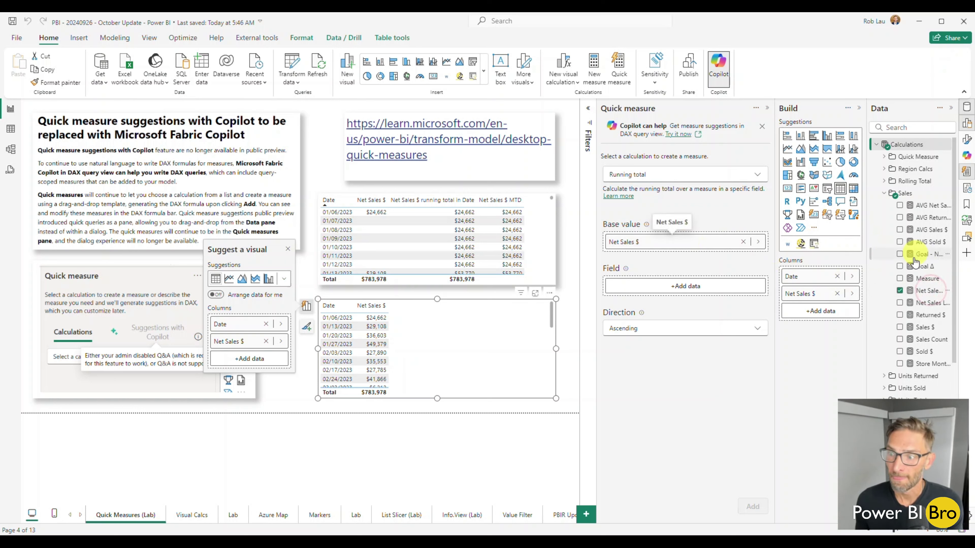
{"action": "scroll", "coordinate": [915, 262], "scroll_direction": "down", "scroll_amount": 5}
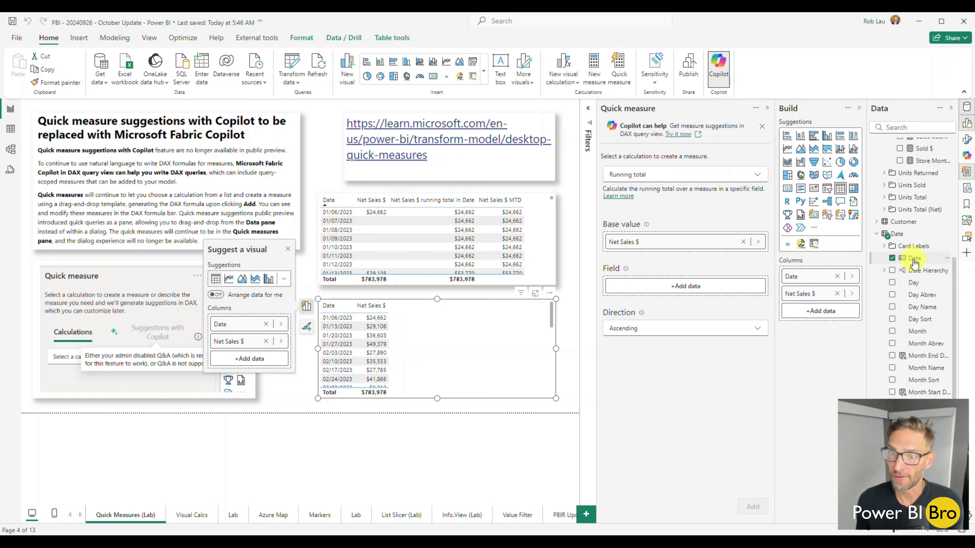
{"action": "left_click_drag", "start_coordinate": [915, 262], "coordinate": [710, 288]}
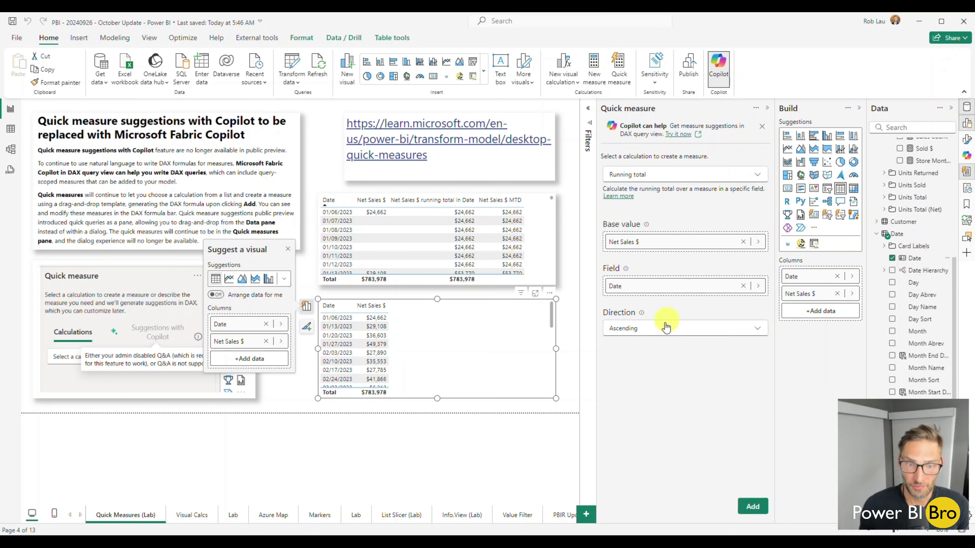
{"action": "left_click", "coordinate": [750, 508]}
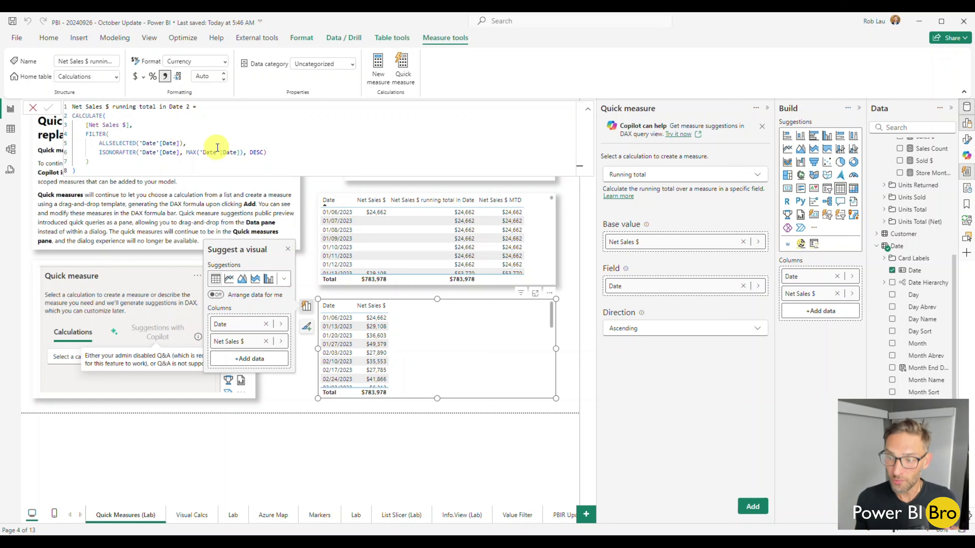
Add the new running total measure to the lower table, check the accumulation down its rows, and deselect the table.
{"action": "scroll", "coordinate": [930, 275], "scroll_direction": "up", "scroll_amount": 5}
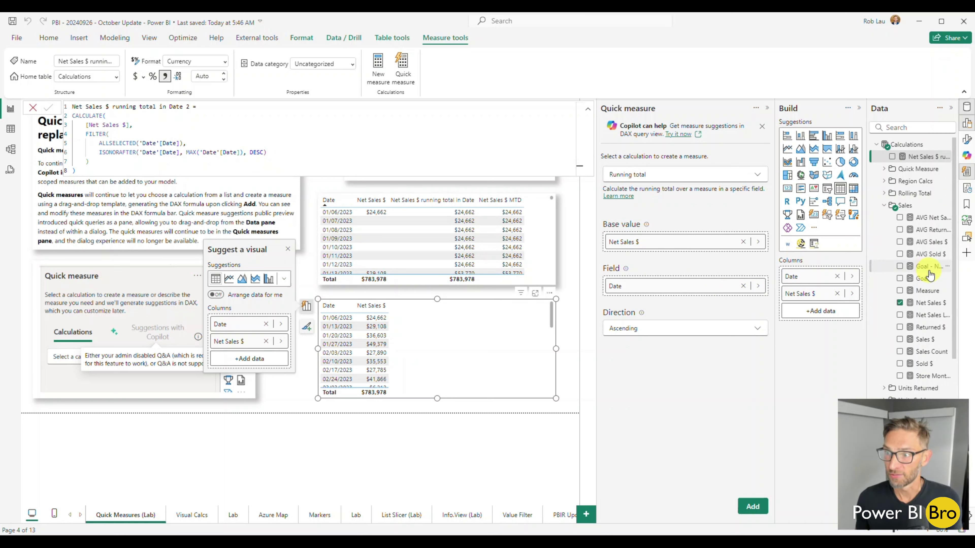
{"action": "left_click", "coordinate": [892, 157]}
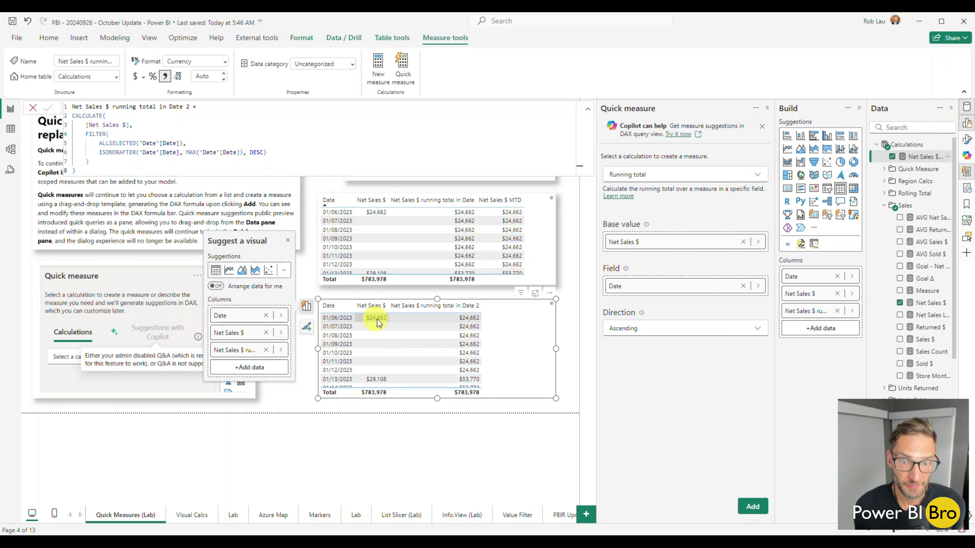
{"action": "scroll", "coordinate": [474, 323], "scroll_direction": "down", "scroll_amount": 3}
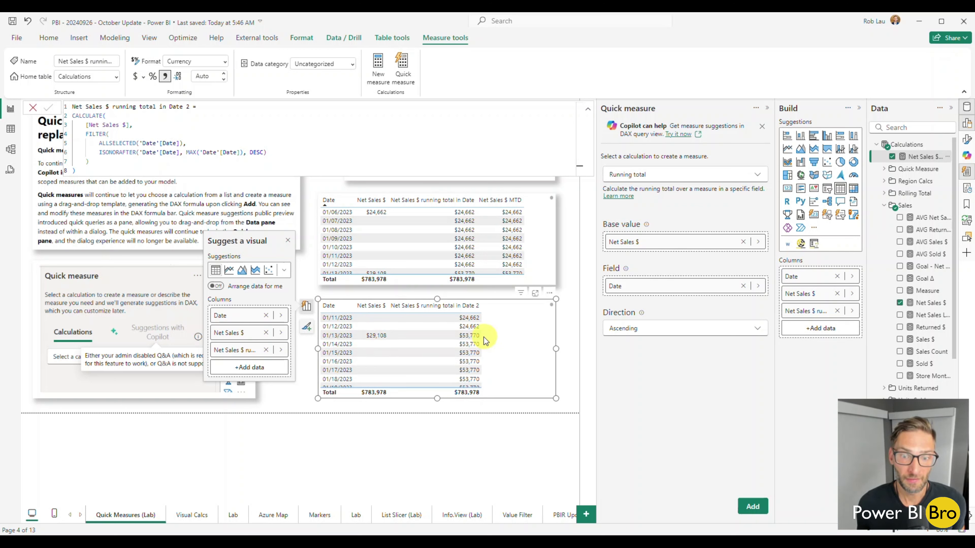
{"action": "scroll", "coordinate": [482, 338], "scroll_direction": "down", "scroll_amount": 6}
{"action": "scroll", "coordinate": [467, 353], "scroll_direction": "down", "scroll_amount": 6}
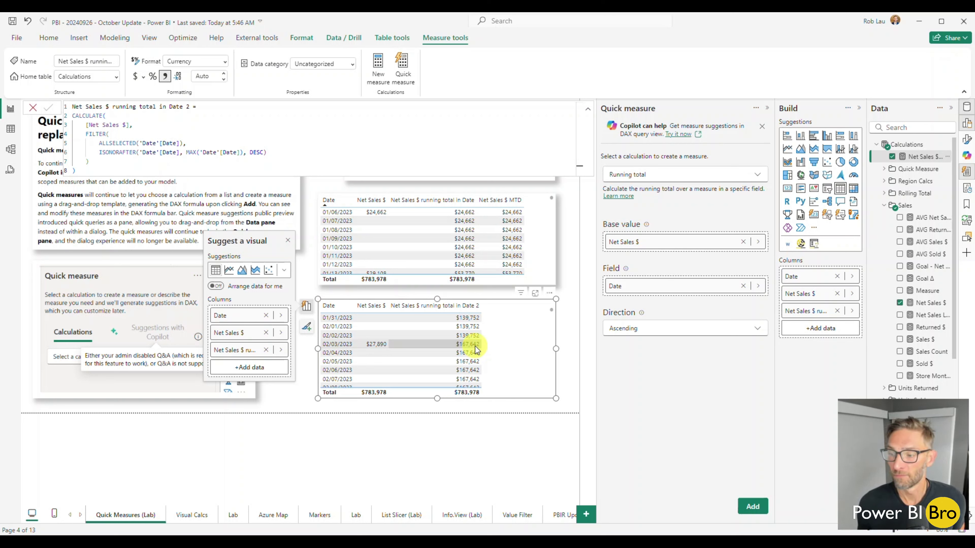
{"action": "left_click", "coordinate": [448, 448]}
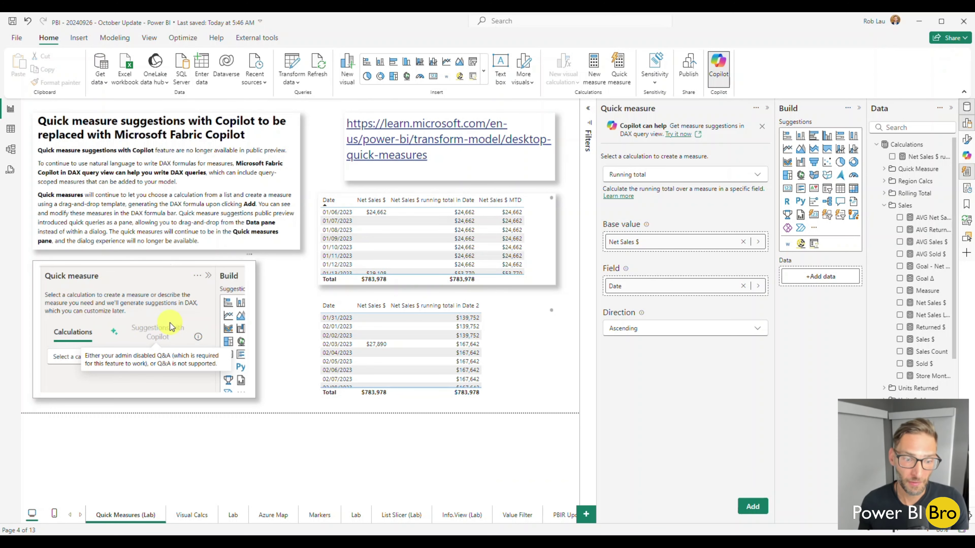
Go to the Visual Calcs page, close the Quick measure pane, and open the Lab page that follows it.
{"action": "left_click", "coordinate": [192, 516]}
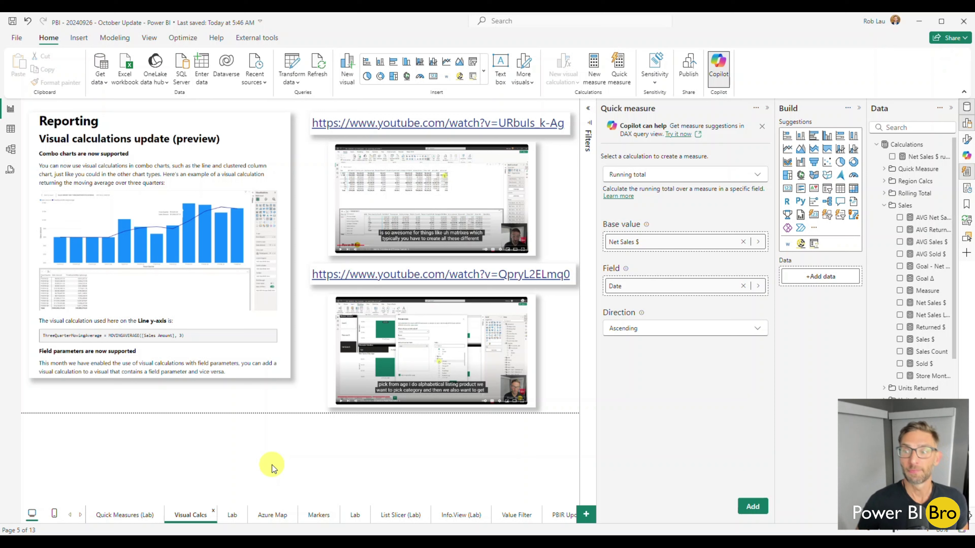
{"action": "left_click", "coordinate": [767, 108]}
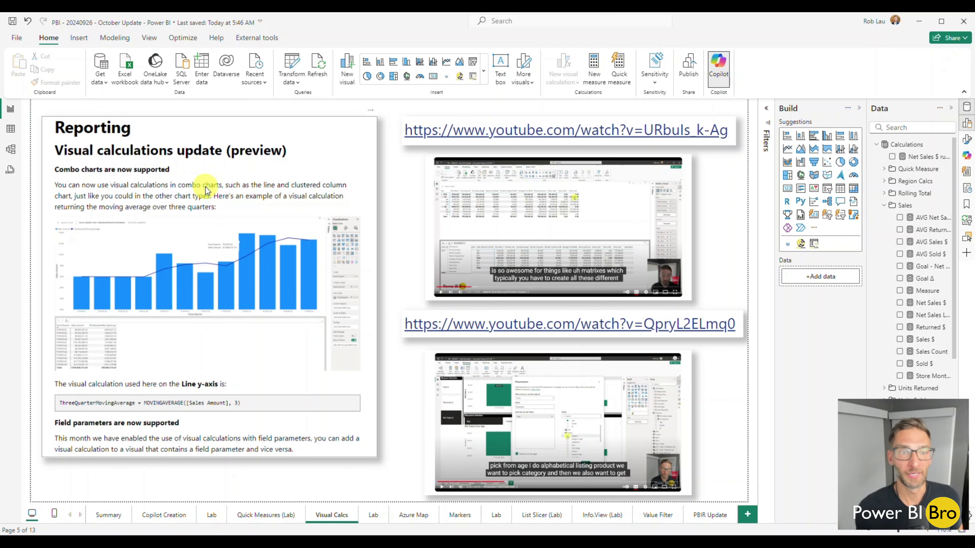
{"action": "left_click", "coordinate": [375, 516]}
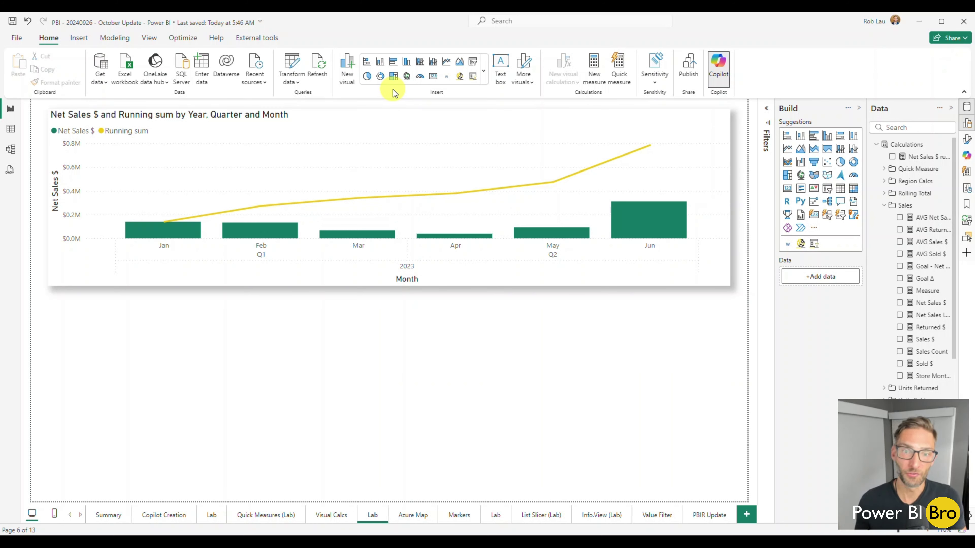
{"action": "mouse_move", "coordinate": [157, 239]}
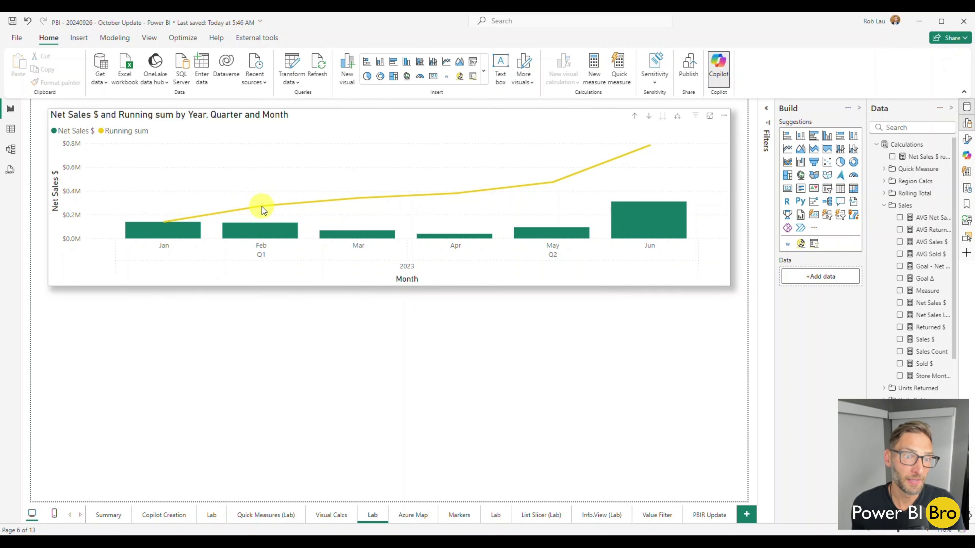
{"action": "mouse_move", "coordinate": [271, 208]}
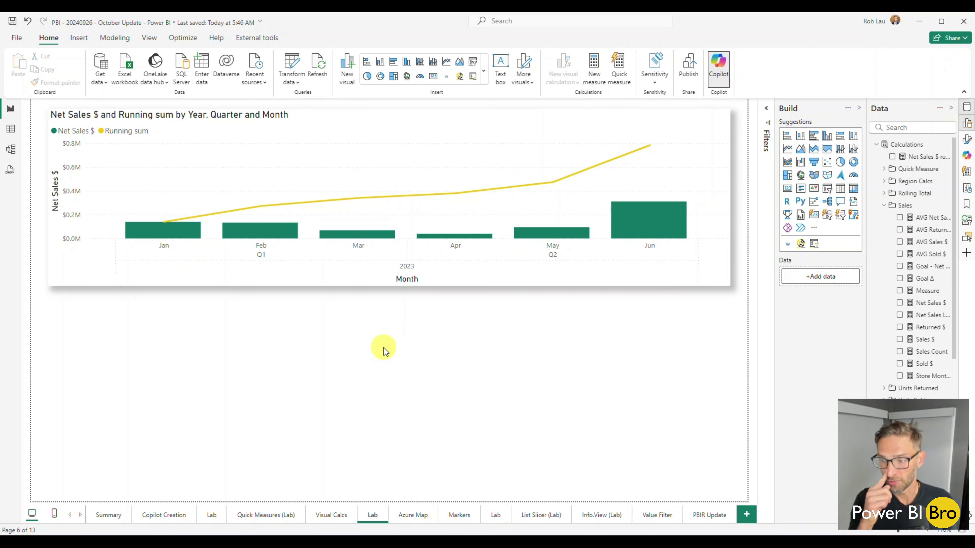
Insert a line and clustered column chart below the existing chart with the Date Hierarchy on its x-axis.
{"action": "left_click", "coordinate": [434, 67]}
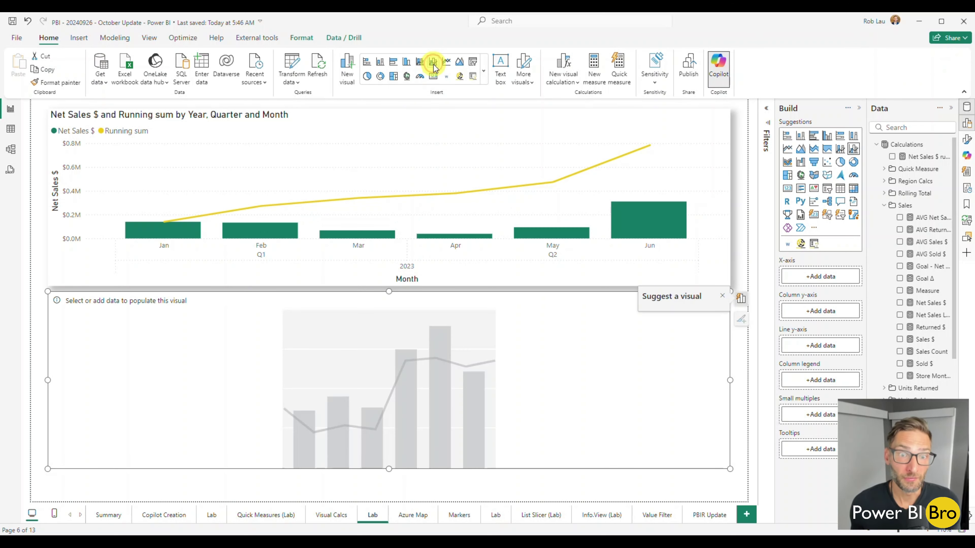
{"action": "left_click", "coordinate": [885, 206]}
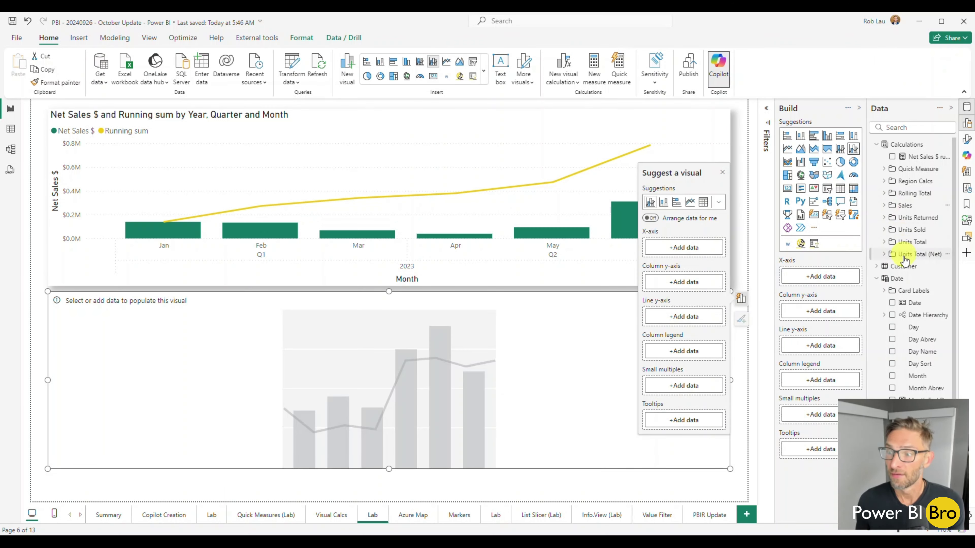
{"action": "scroll", "coordinate": [905, 262], "scroll_direction": "down", "scroll_amount": 3}
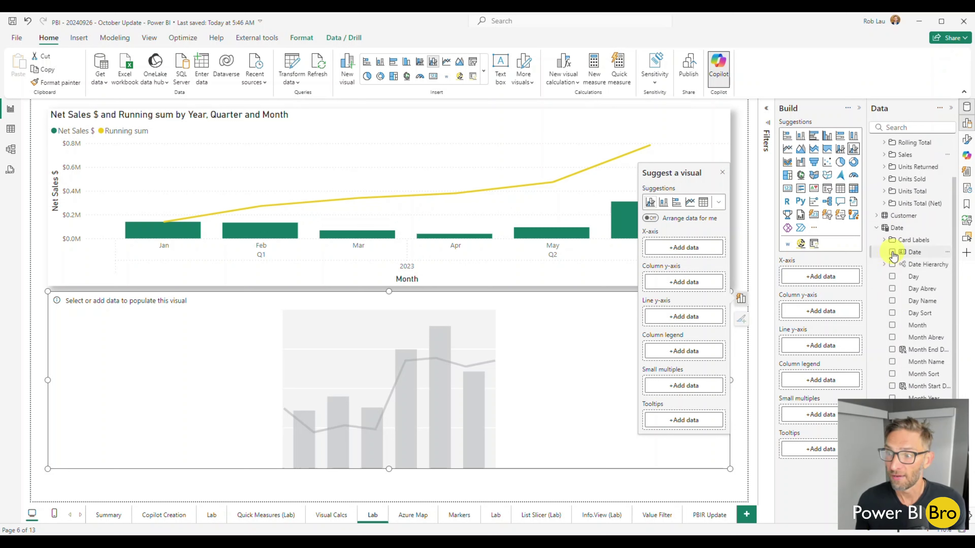
{"action": "left_click", "coordinate": [892, 265]}
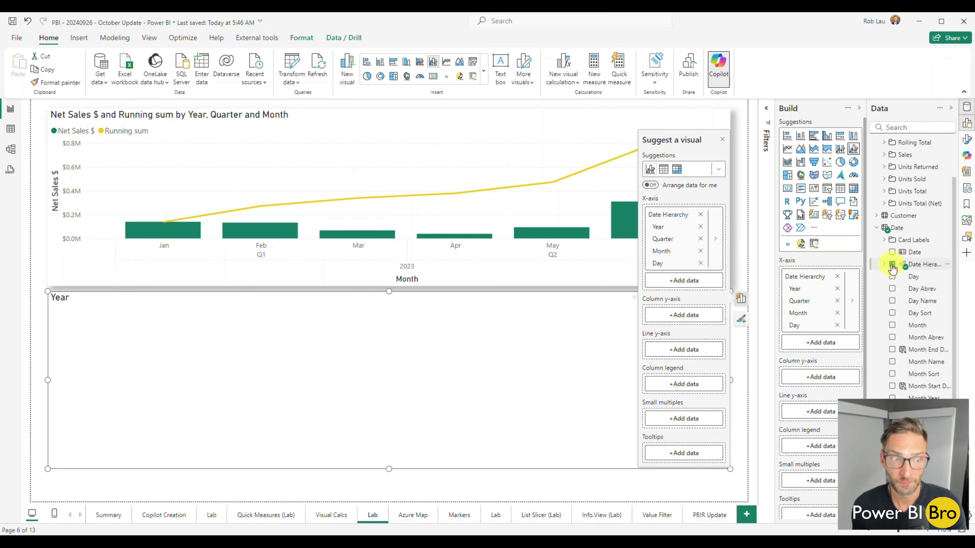
Add Net Sales $ as the new chart's columns and expand its date hierarchy from year down to month level.
{"action": "scroll", "coordinate": [894, 276], "scroll_direction": "up", "scroll_amount": 3}
{"action": "left_click", "coordinate": [884, 206]}
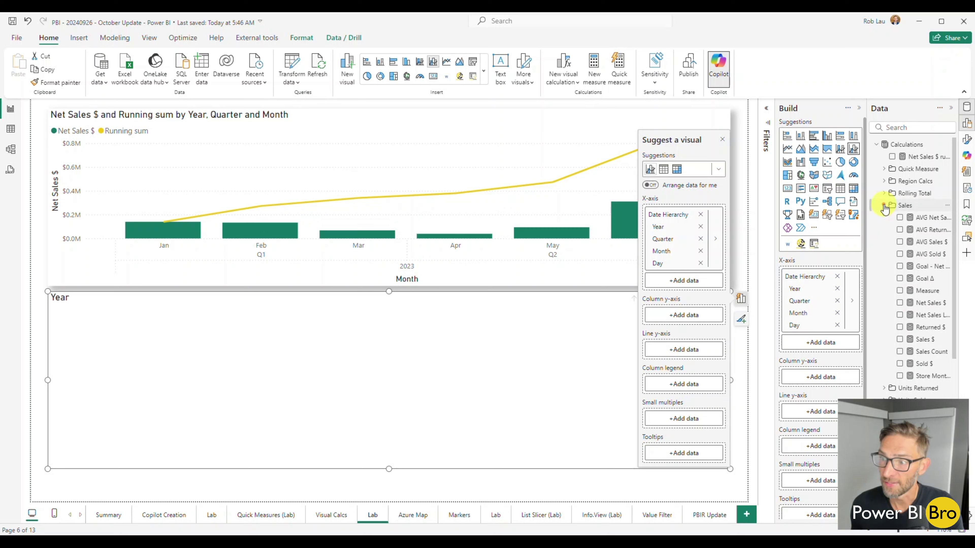
{"action": "left_click", "coordinate": [900, 303]}
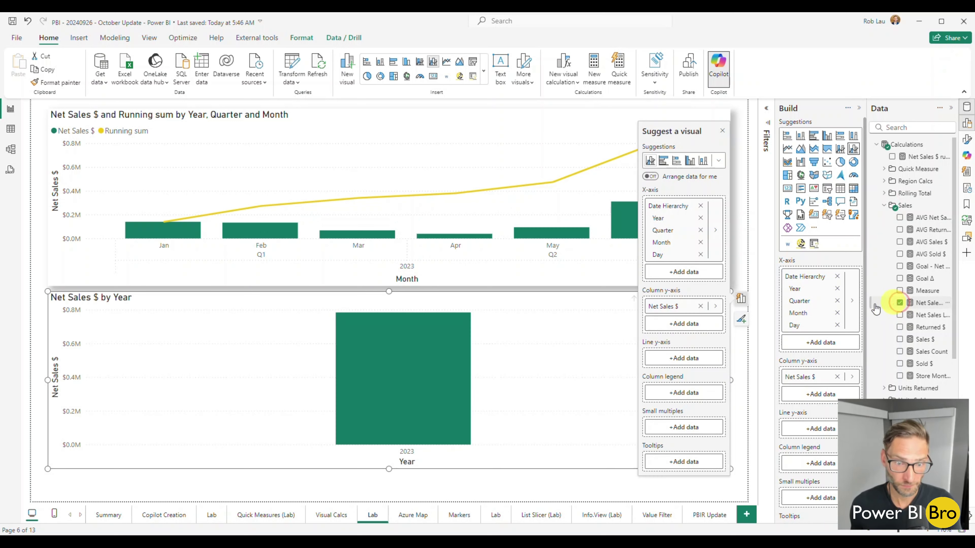
{"action": "left_click", "coordinate": [722, 132]}
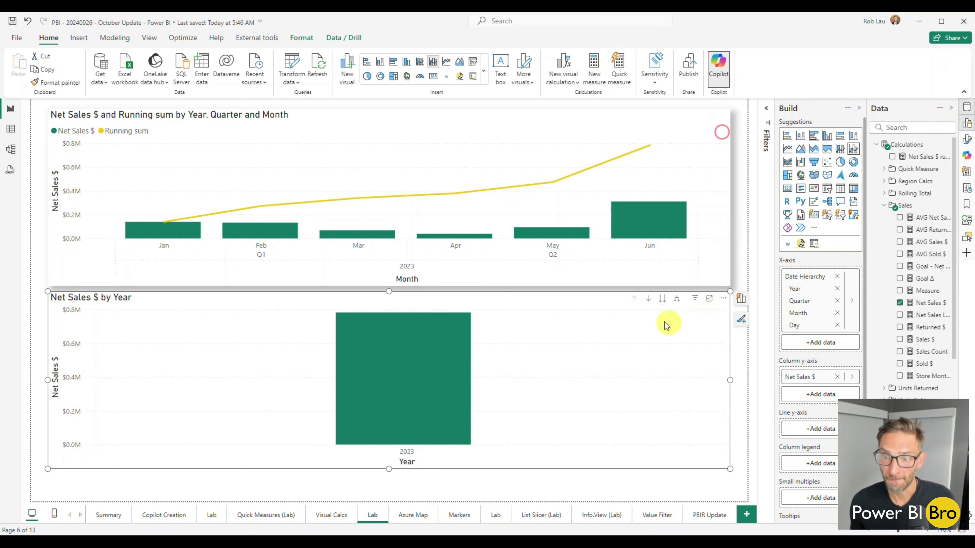
{"action": "left_click", "coordinate": [677, 300]}
{"action": "left_click", "coordinate": [676, 299]}
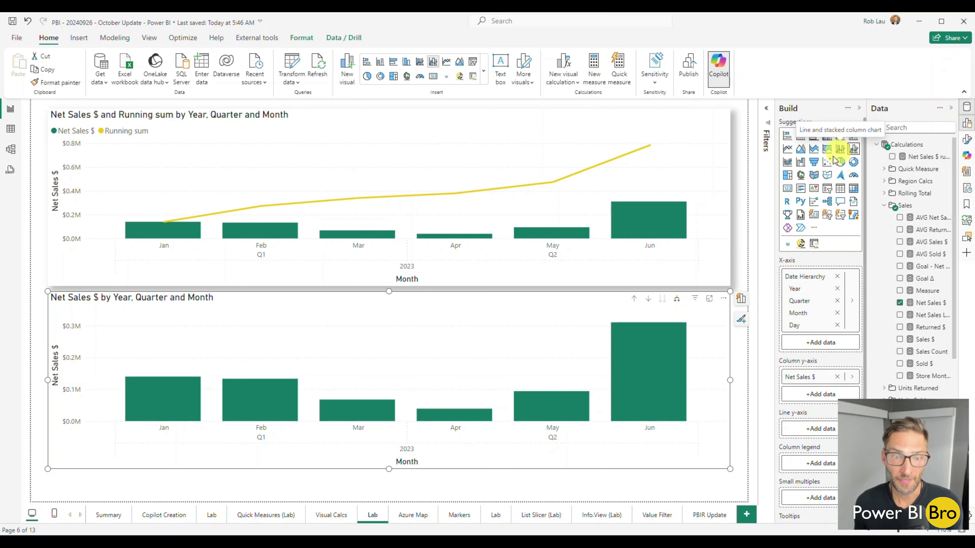
Add the visual calculation Running sum = RUNNINGSUM([Net Sales $]) to the new chart and move it from the column y-axis to the line y-axis.
{"action": "left_click", "coordinate": [565, 82]}
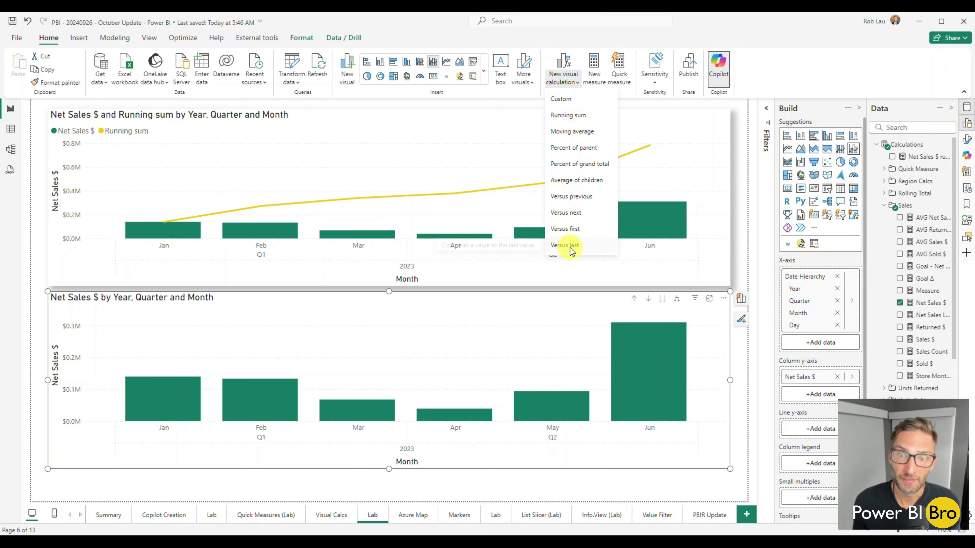
{"action": "left_click", "coordinate": [574, 115]}
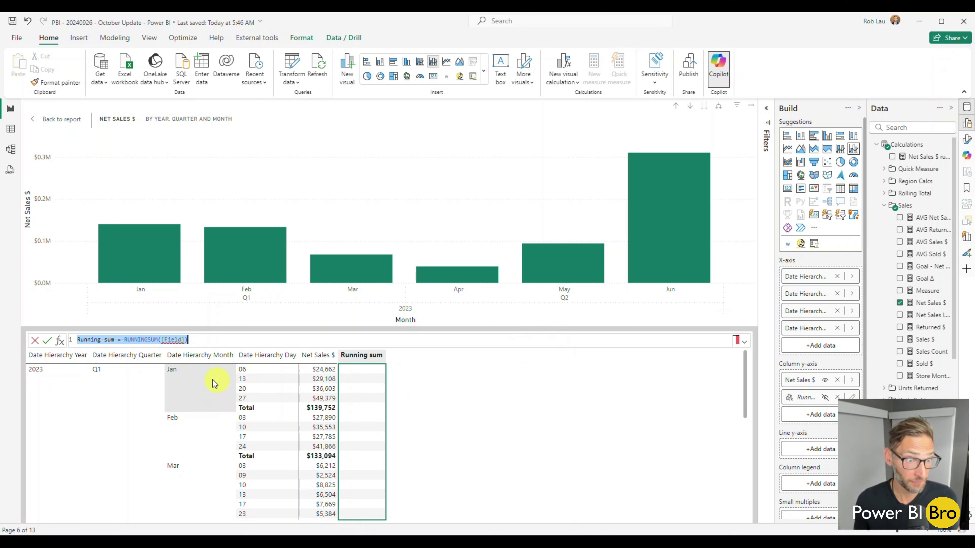
{"action": "left_click", "coordinate": [184, 340]}
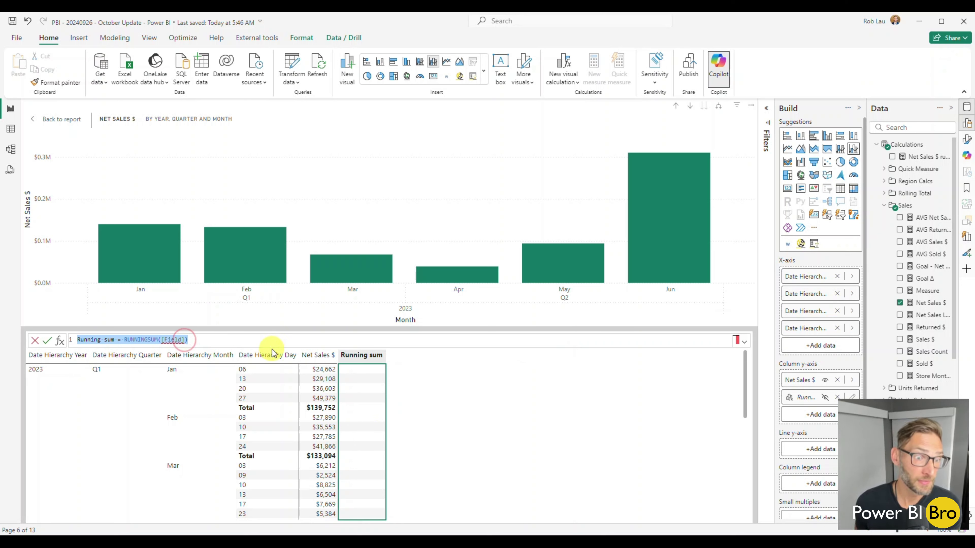
{"action": "key", "text": "Left"}
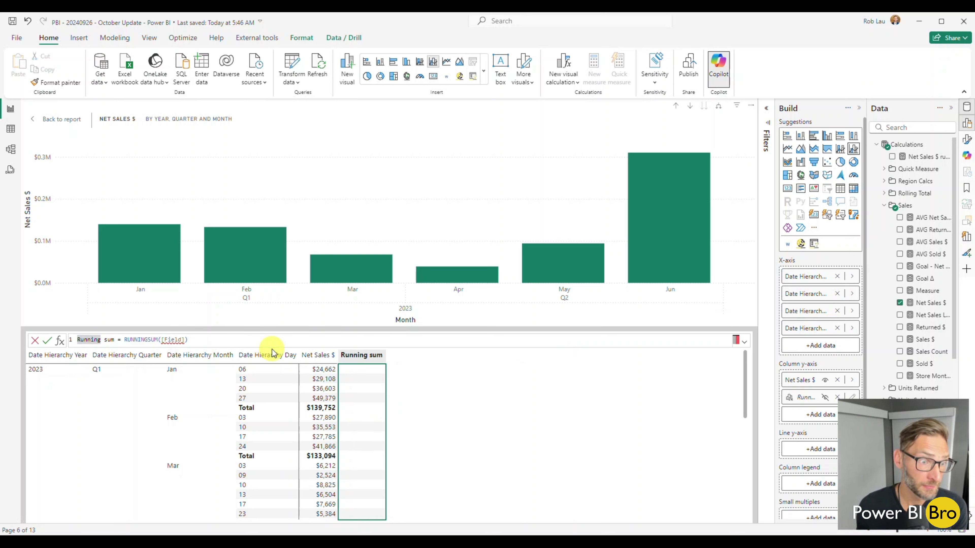
{"action": "left_click", "coordinate": [186, 340]}
{"action": "key", "text": "BackSpace"}
{"action": "key", "text": "BackSpace"}
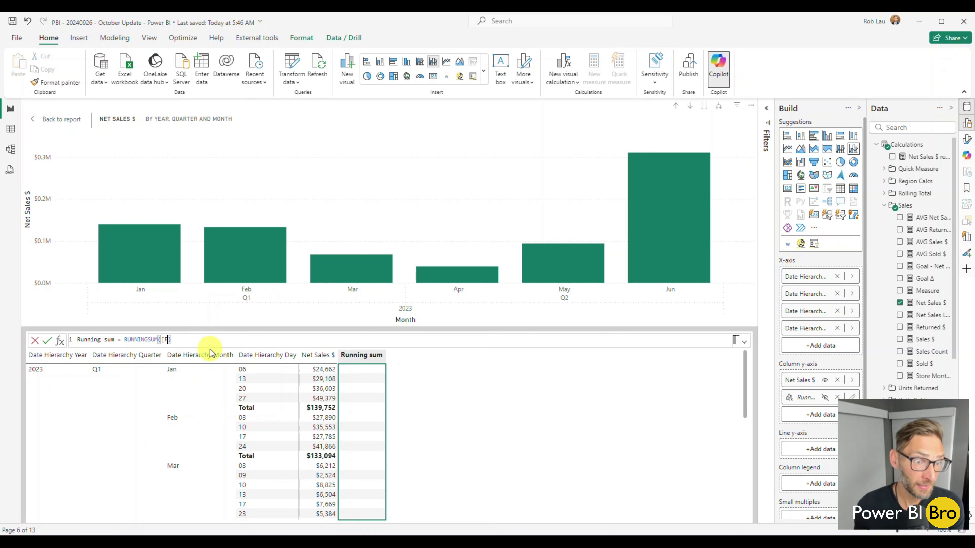
{"action": "key", "text": "BackSpace"}
{"action": "type", "text": "Net Sales $]"}
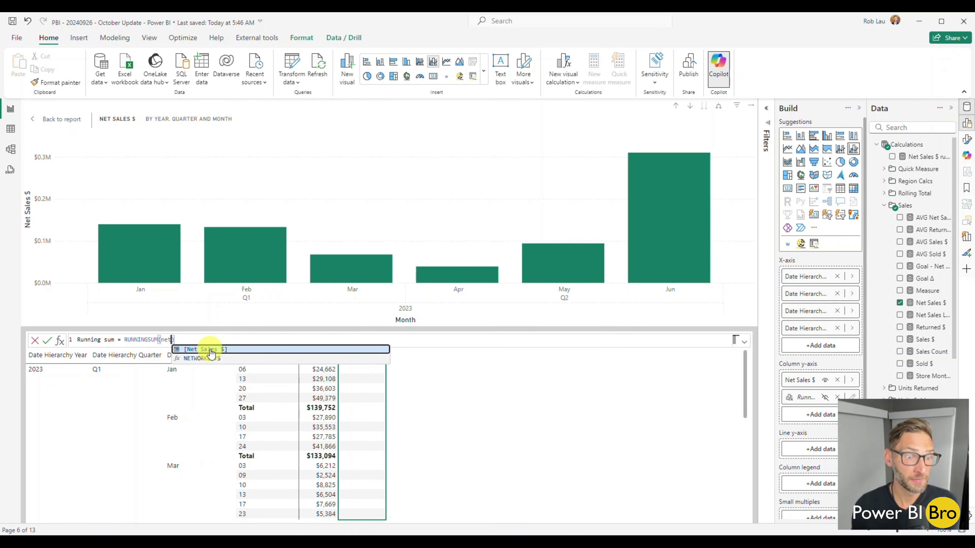
{"action": "key", "text": "Return"}
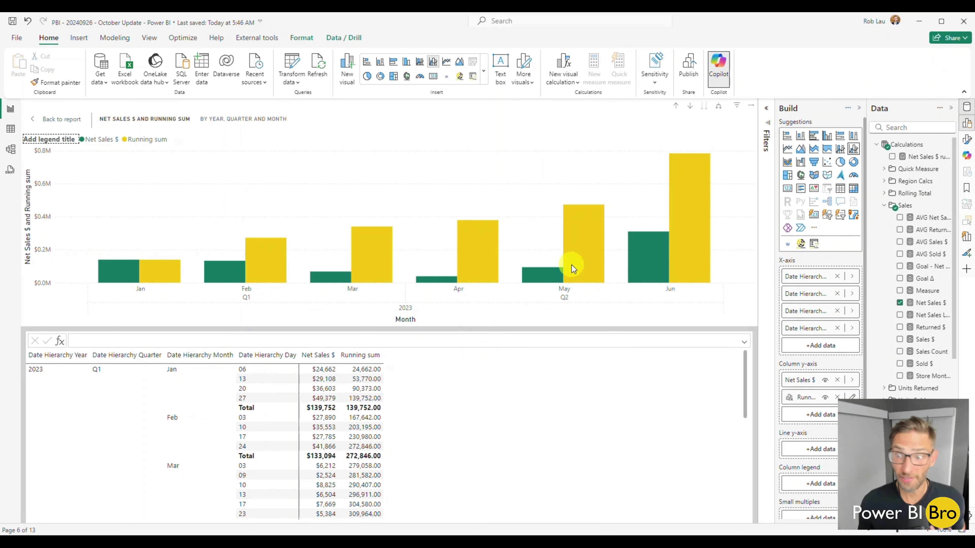
{"action": "scroll", "coordinate": [825, 348], "scroll_direction": "down", "scroll_amount": 2}
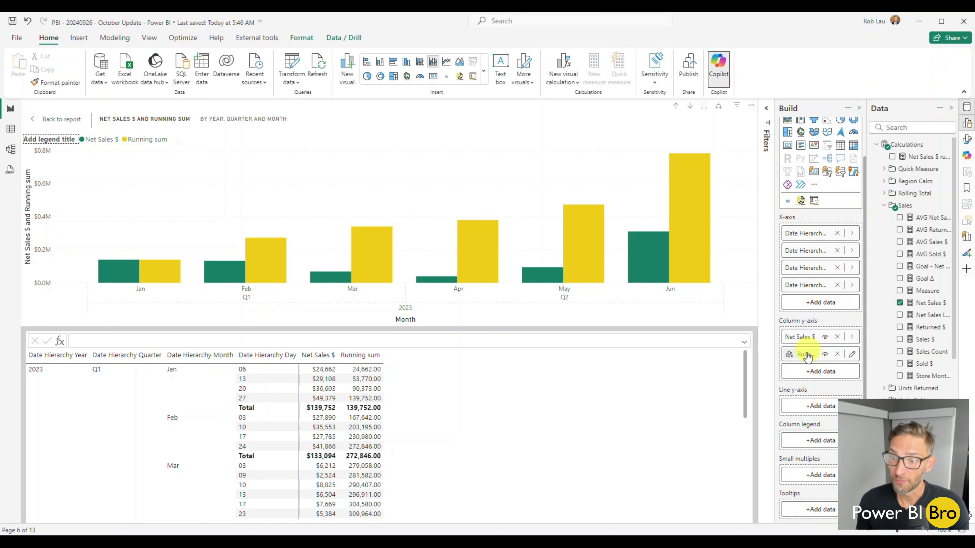
{"action": "left_click_drag", "start_coordinate": [807, 358], "coordinate": [805, 411]}
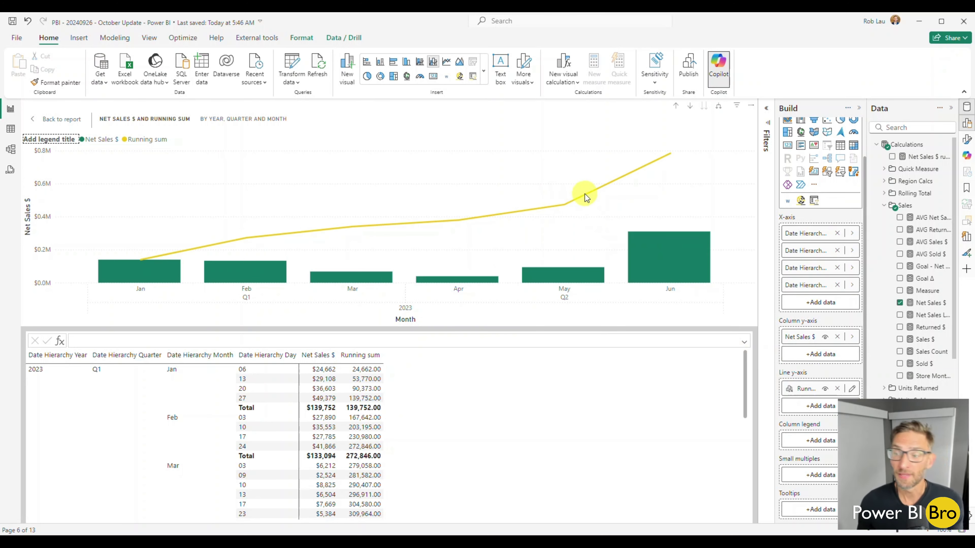
Return to the report page and look through the Visual Calcs, Azure Map and Markers pages.
{"action": "left_click", "coordinate": [60, 119]}
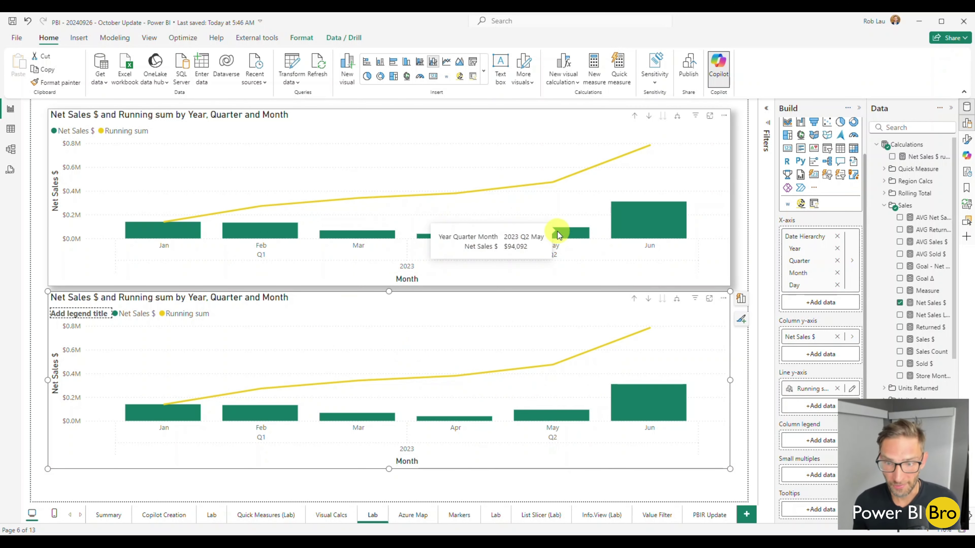
{"action": "mouse_move", "coordinate": [558, 232]}
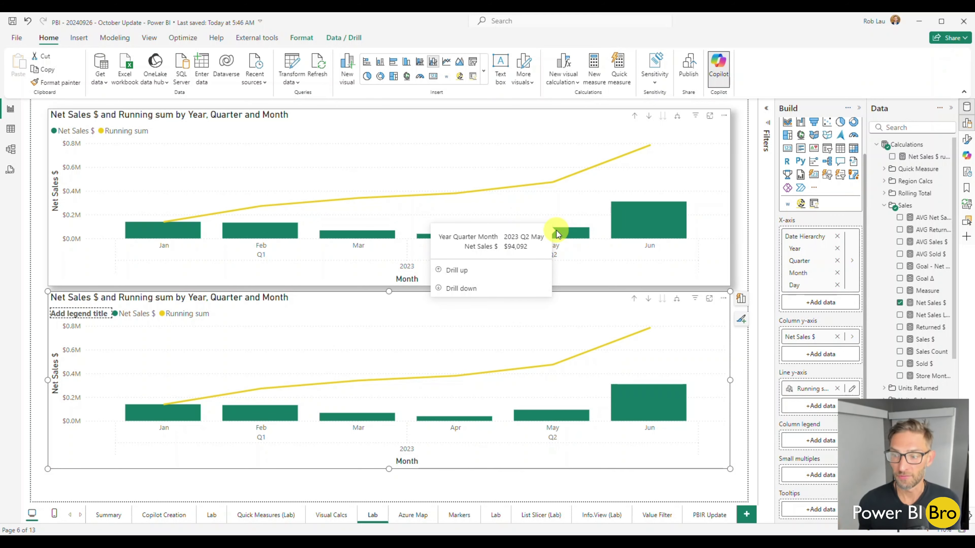
{"action": "left_click", "coordinate": [339, 516]}
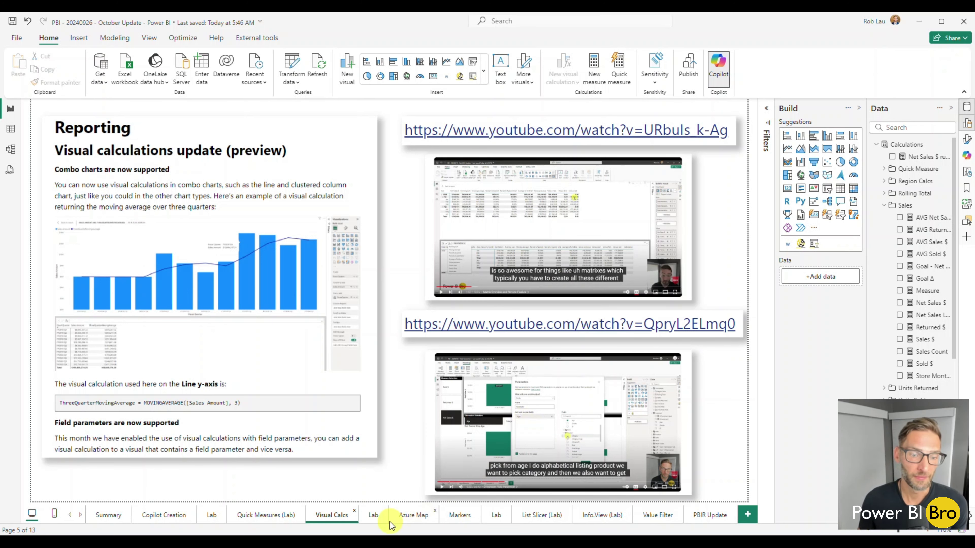
{"action": "left_click", "coordinate": [370, 518]}
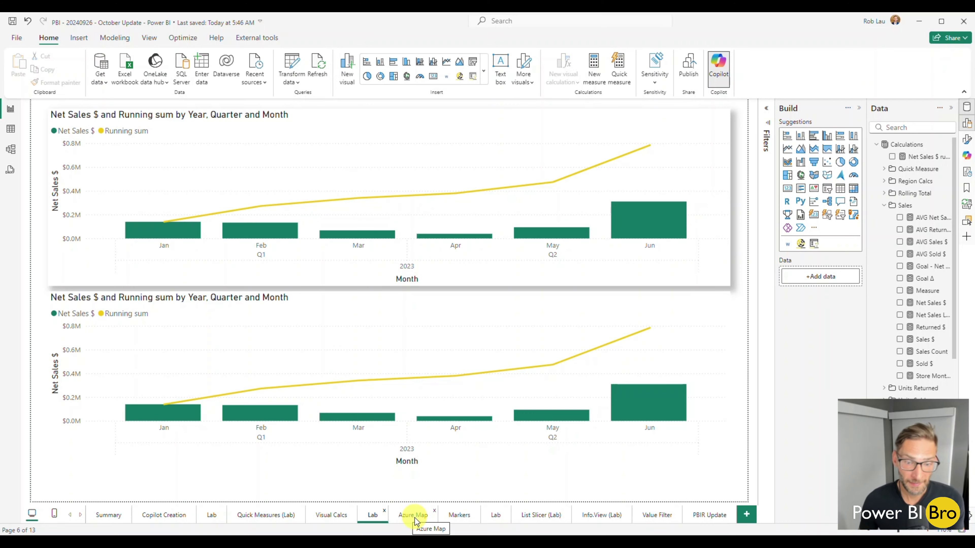
{"action": "left_click", "coordinate": [416, 518]}
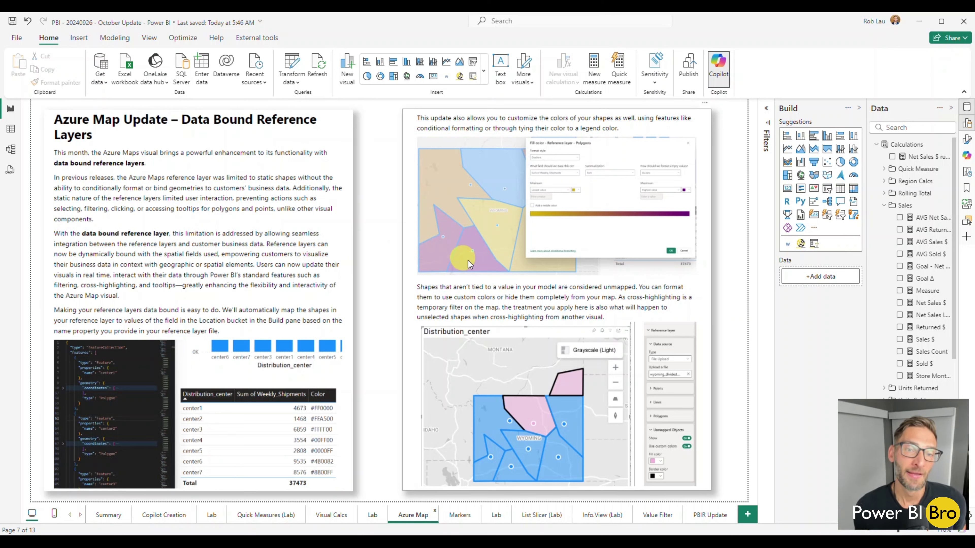
{"action": "left_click", "coordinate": [452, 516]}
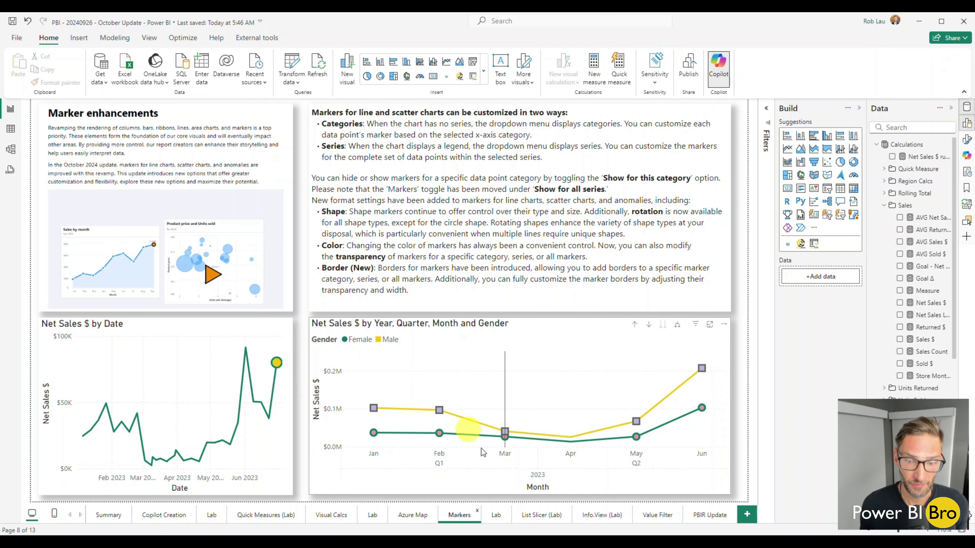
On the Lab page after Markers, insert a line chart of Net Sales $ by Date below the existing charts.
{"action": "left_click", "coordinate": [496, 515]}
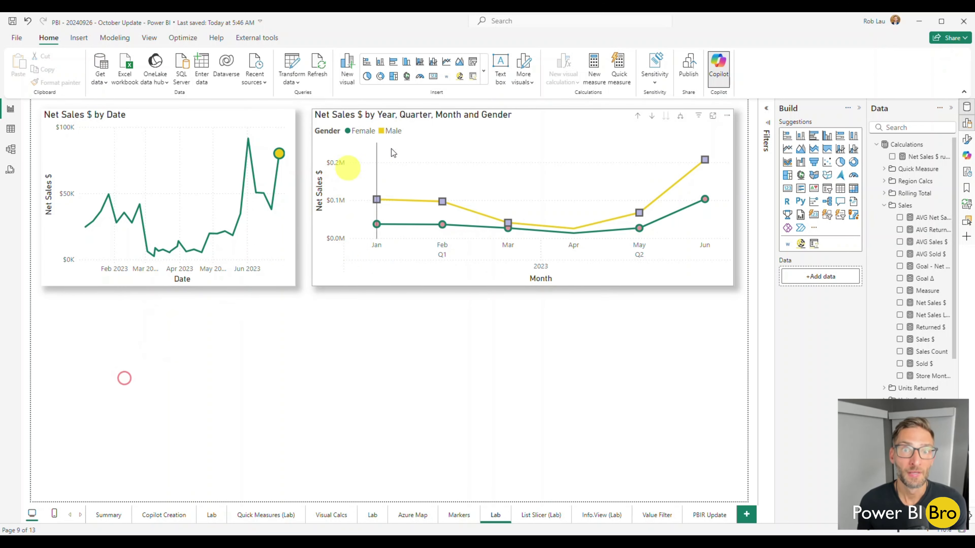
{"action": "left_click", "coordinate": [446, 63]}
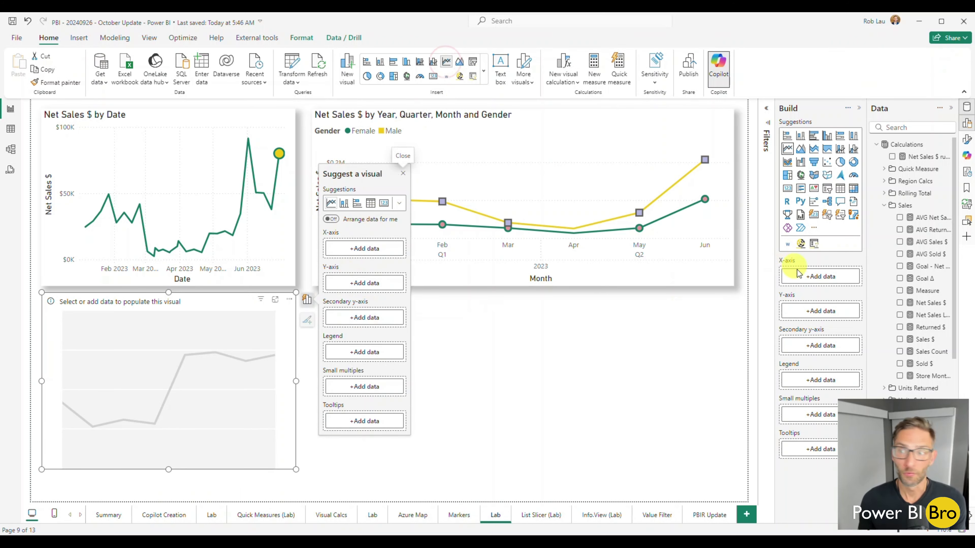
{"action": "left_click", "coordinate": [899, 304]}
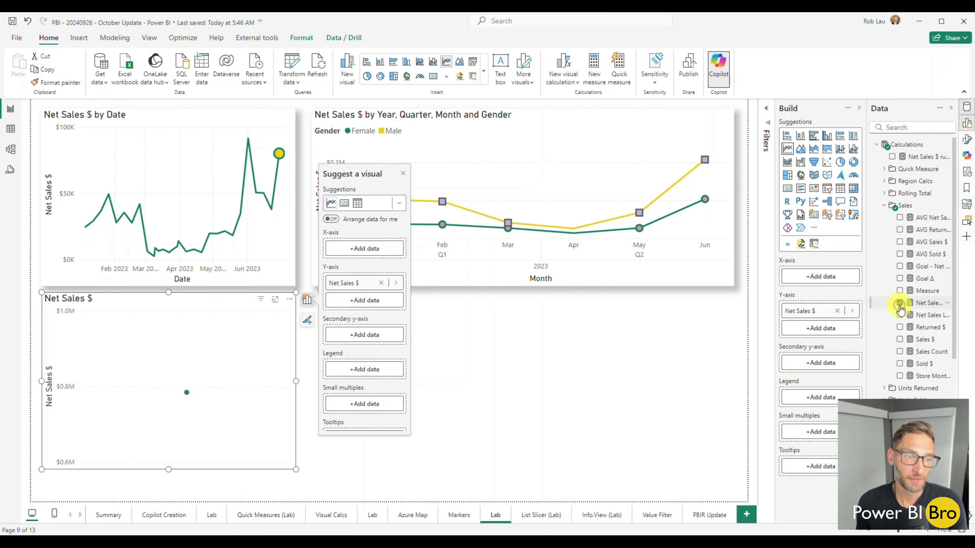
{"action": "scroll", "coordinate": [900, 300], "scroll_direction": "down", "scroll_amount": 5}
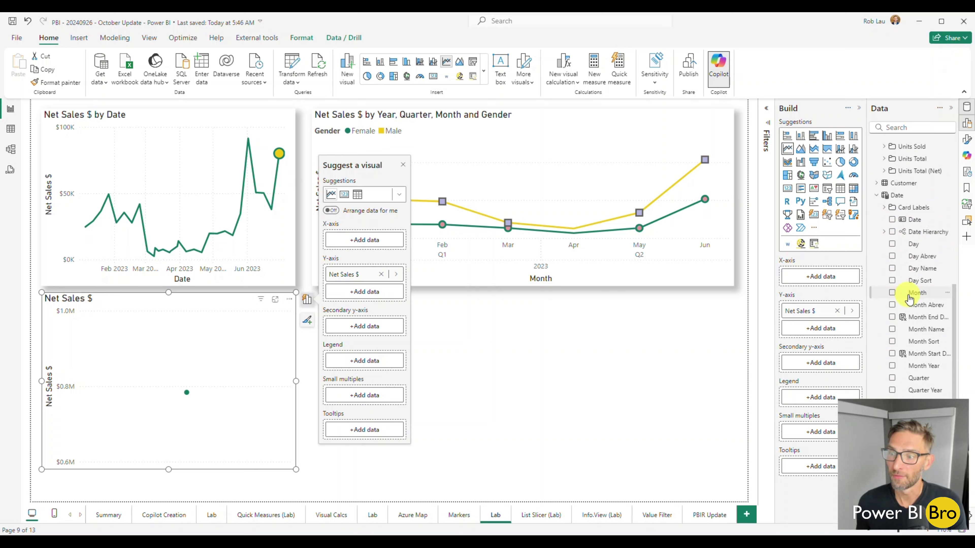
{"action": "left_click", "coordinate": [892, 220]}
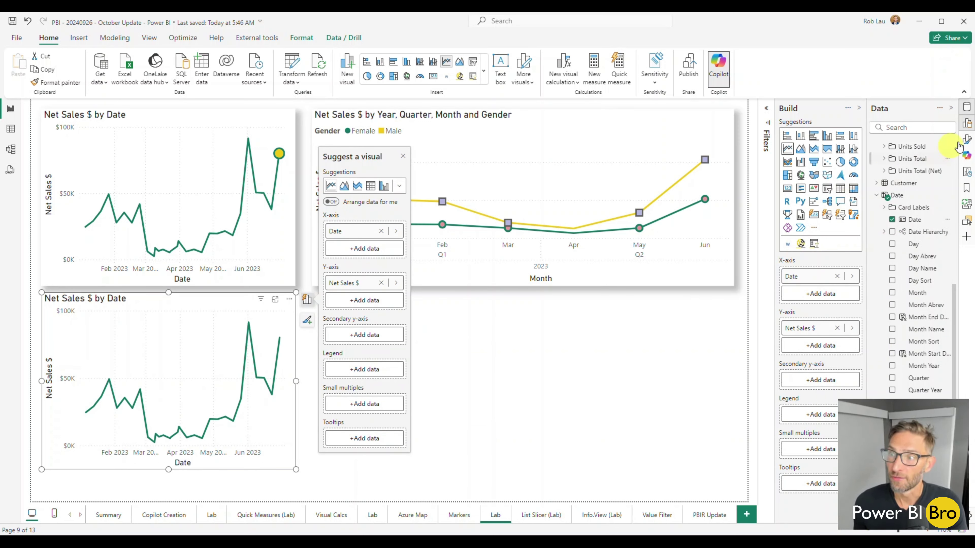
Open the new line chart's marker formatting and show a marker only for the 06/30/2023 category.
{"action": "left_click", "coordinate": [965, 140]}
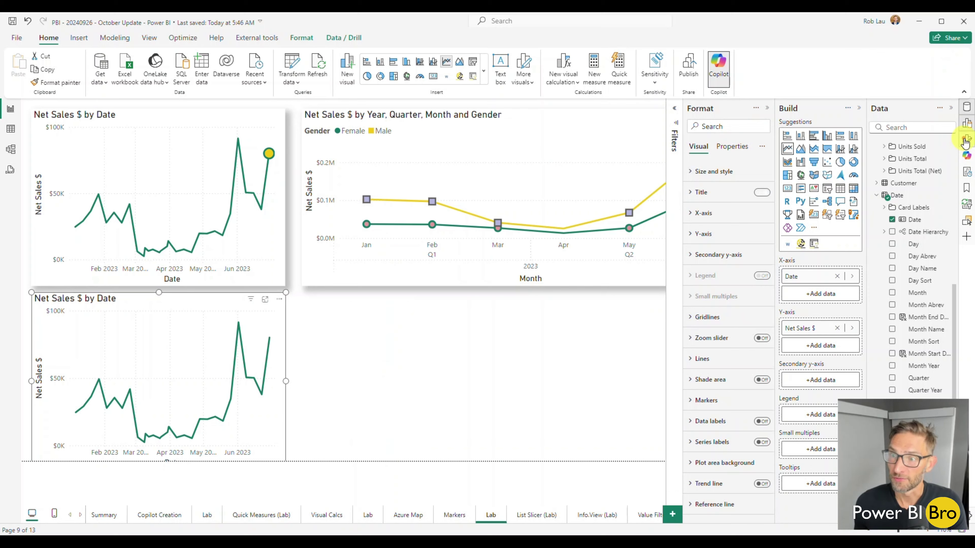
{"action": "left_click", "coordinate": [706, 399]}
{"action": "scroll", "coordinate": [707, 399], "scroll_direction": "down", "scroll_amount": 4}
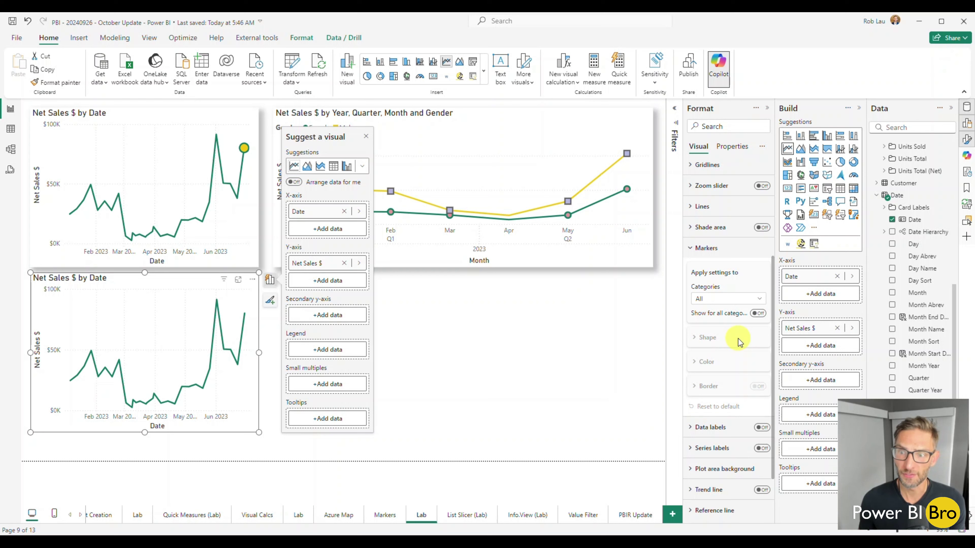
{"action": "left_click", "coordinate": [737, 301]}
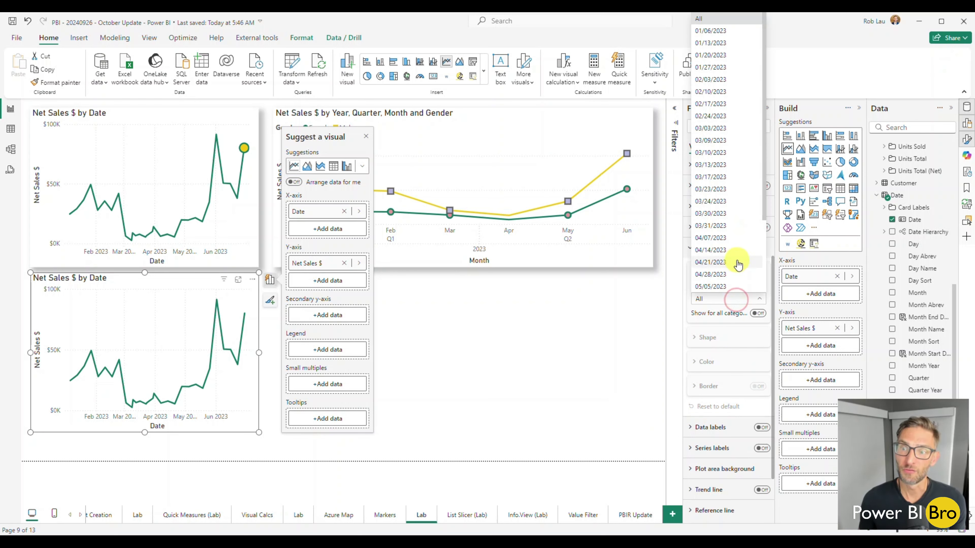
{"action": "scroll", "coordinate": [732, 271], "scroll_direction": "down", "scroll_amount": 3}
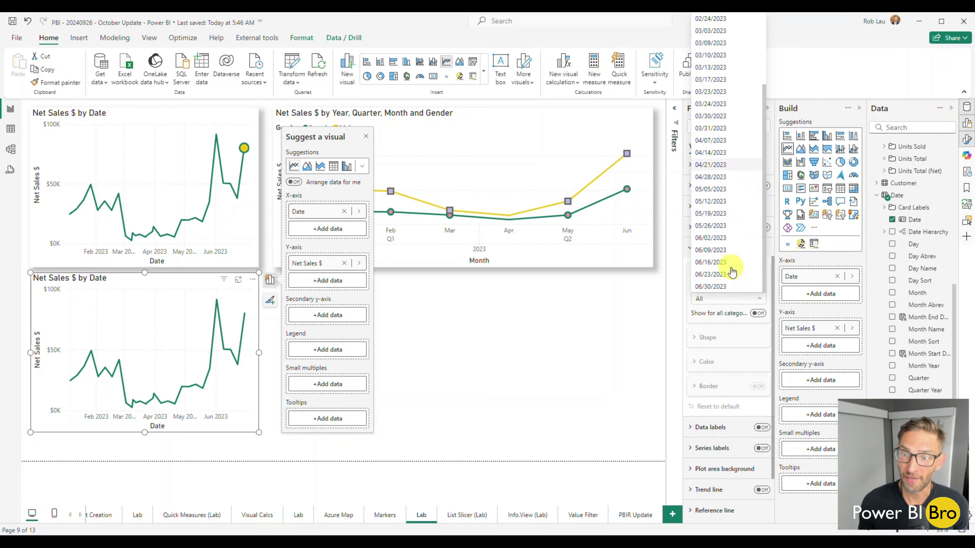
{"action": "left_click", "coordinate": [717, 288]}
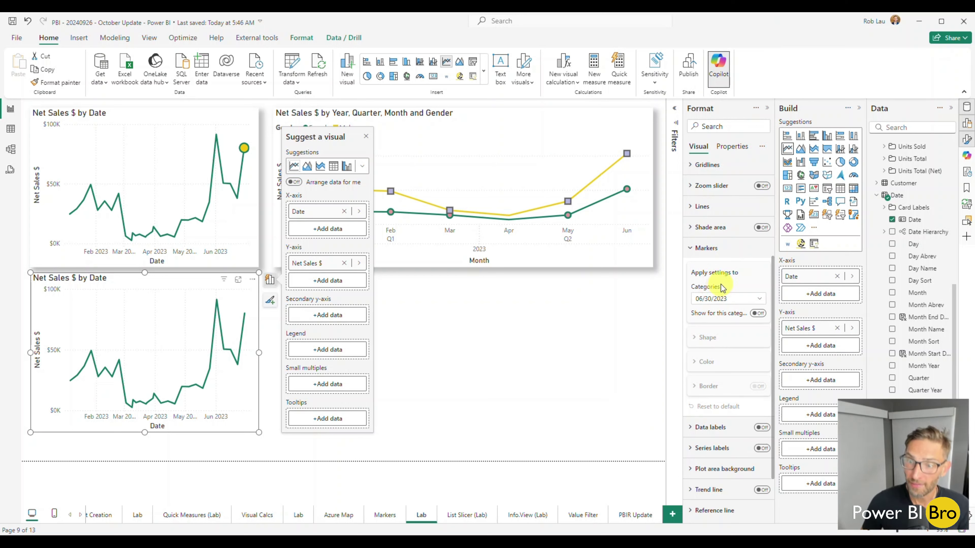
{"action": "left_click", "coordinate": [756, 314]}
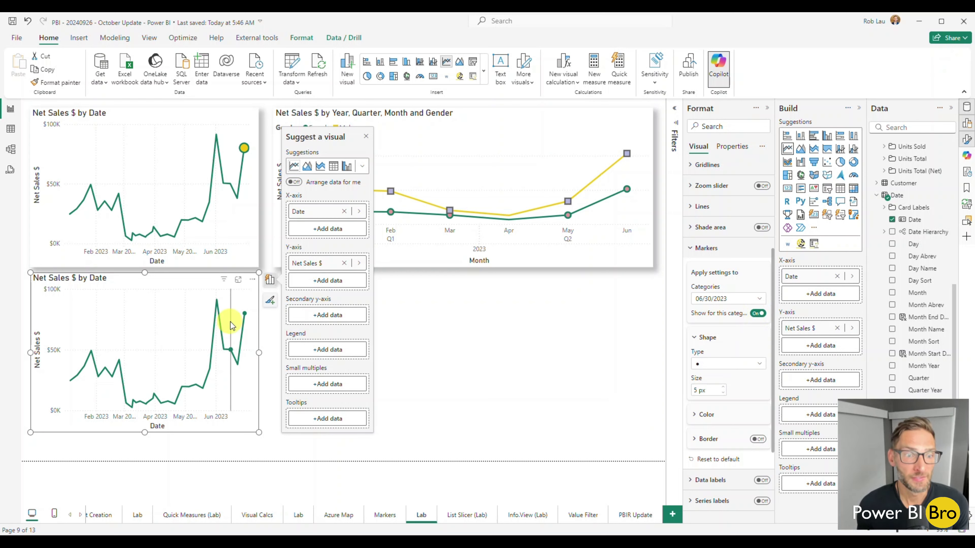
Give the 06/30/2023 marker a diamond shape with a size of 17 px and a rotation of 10°.
{"action": "scroll", "coordinate": [703, 365], "scroll_direction": "down", "scroll_amount": 2}
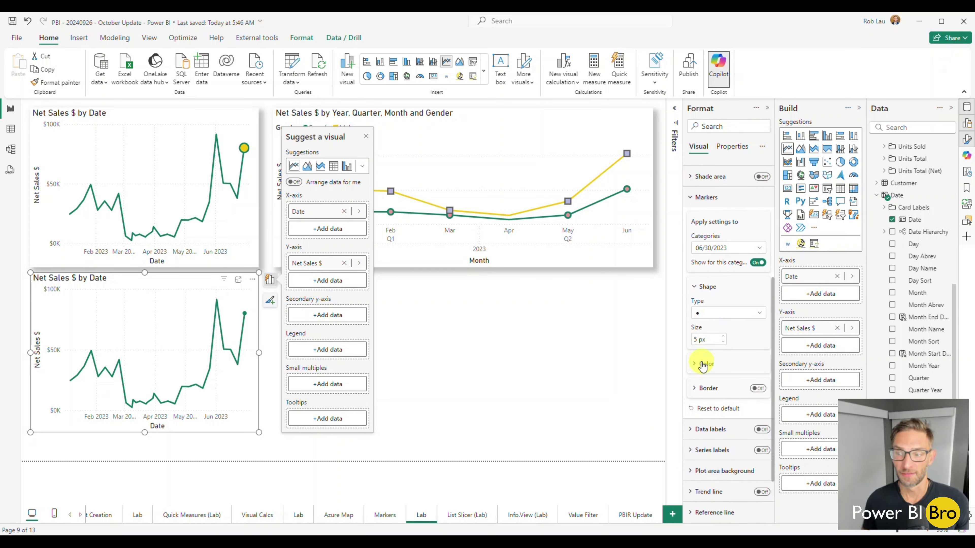
{"action": "left_click", "coordinate": [729, 312]}
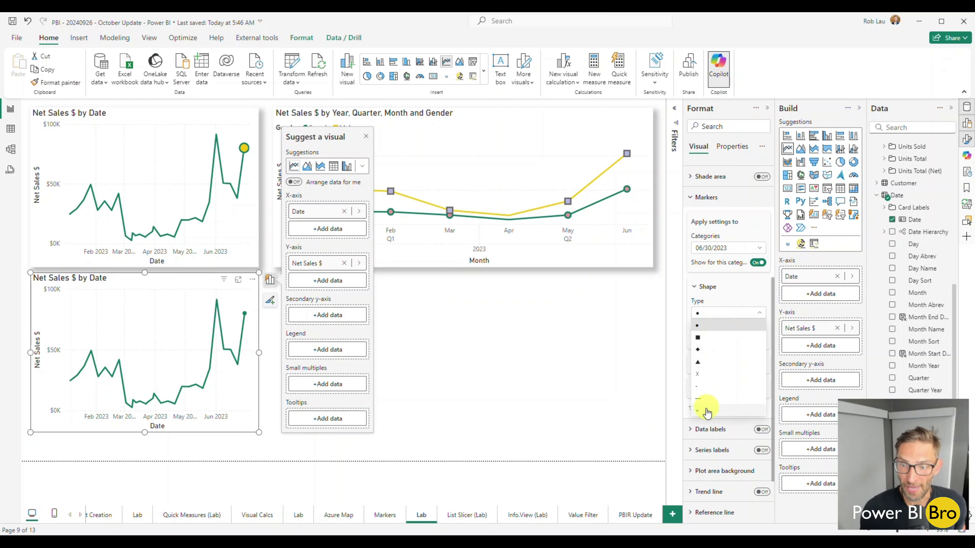
{"action": "left_click", "coordinate": [713, 350]}
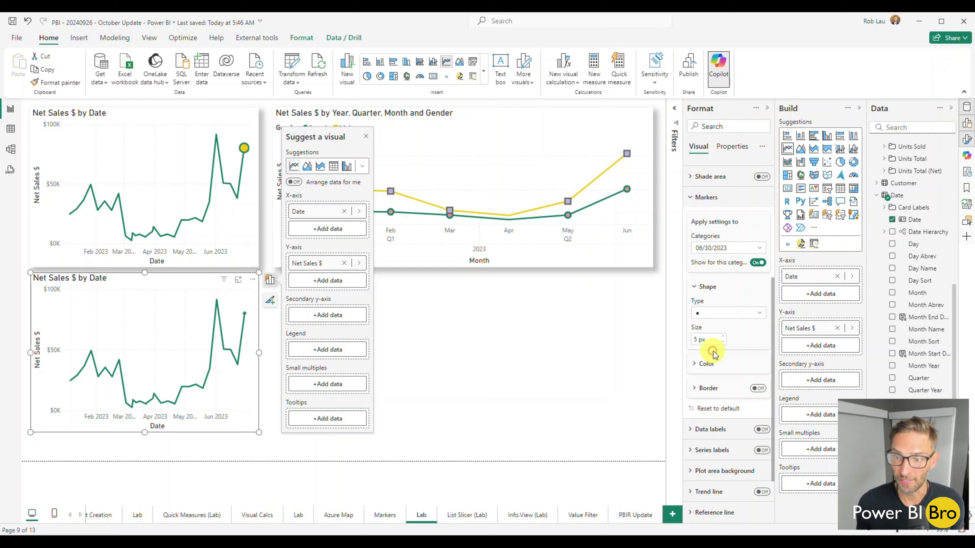
{"action": "left_click", "coordinate": [724, 335]}
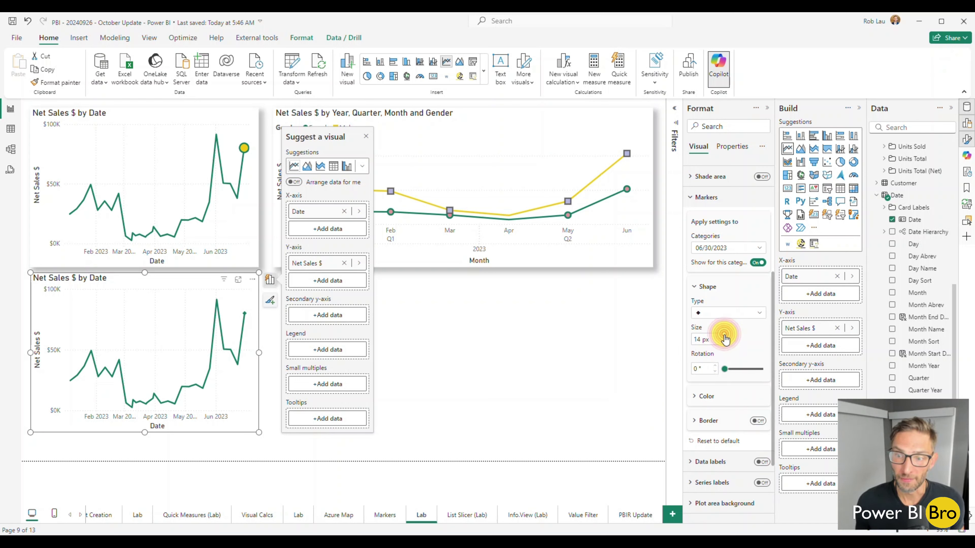
{"action": "left_click", "coordinate": [724, 336]}
{"action": "left_click", "coordinate": [724, 337]}
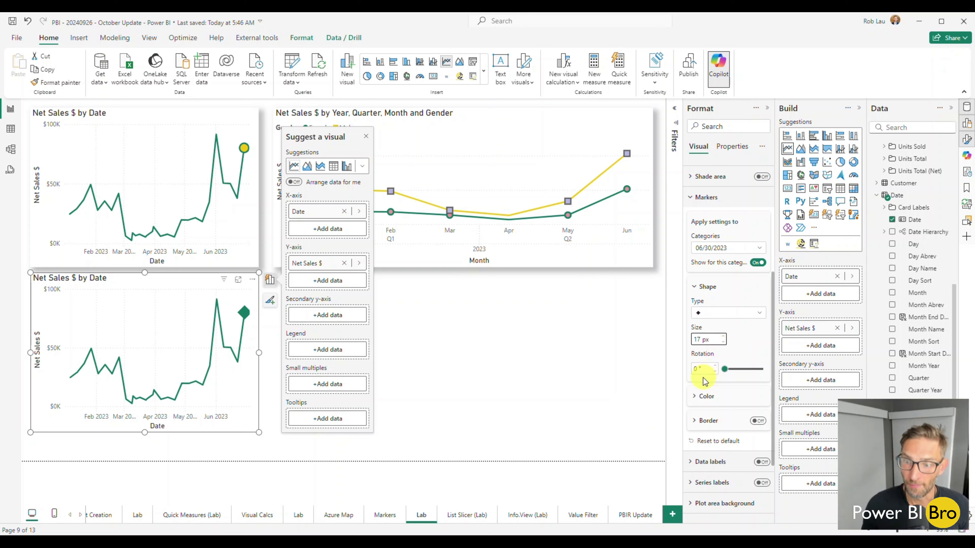
{"action": "left_click", "coordinate": [717, 372]}
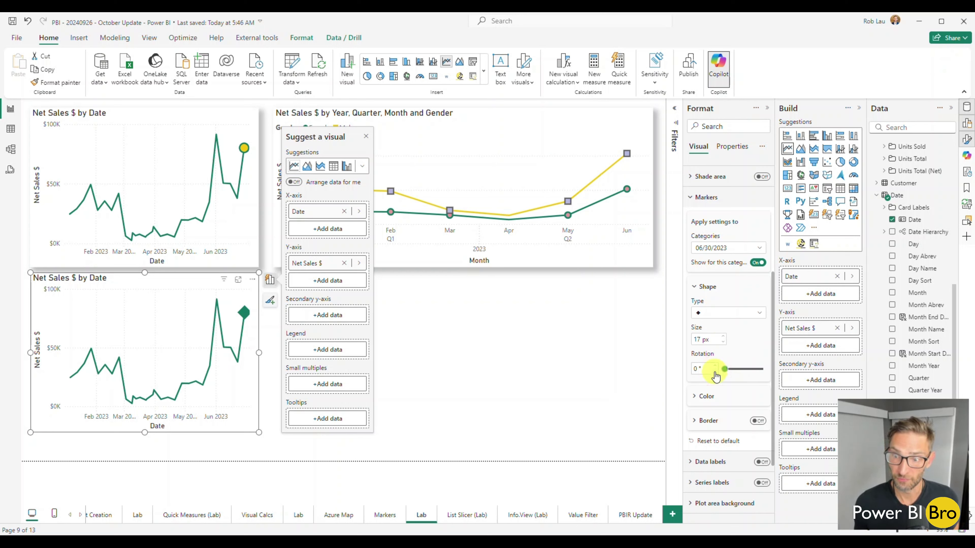
{"action": "left_click", "coordinate": [715, 368]}
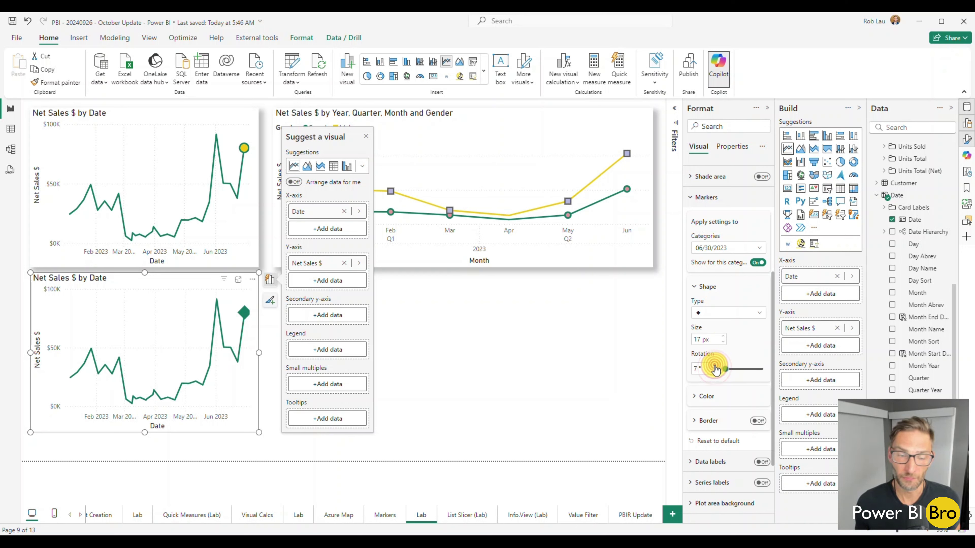
Set the fill color of the 06/30/2023 marker to yellow.
{"action": "left_click", "coordinate": [714, 397]}
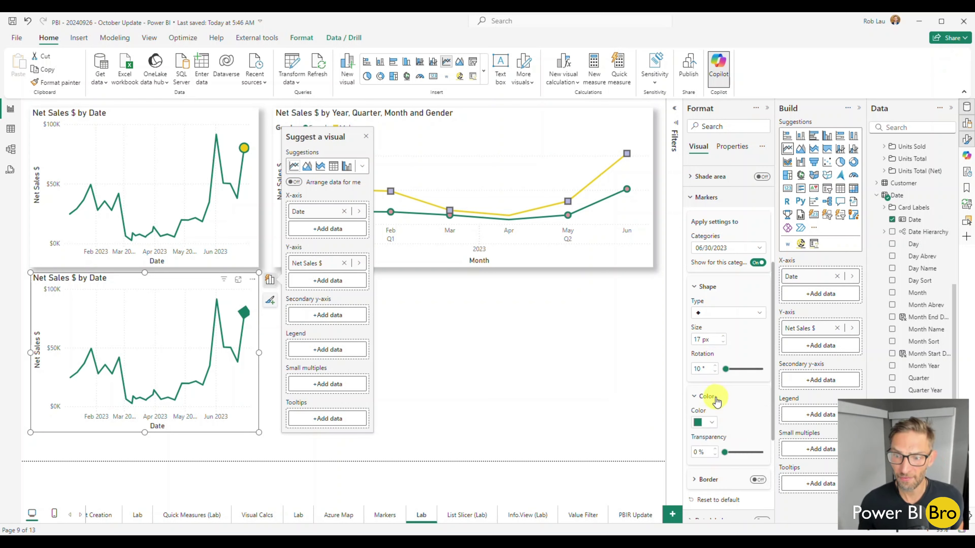
{"action": "scroll", "coordinate": [718, 399], "scroll_direction": "down", "scroll_amount": 3}
{"action": "left_click", "coordinate": [708, 321]}
{"action": "left_click", "coordinate": [750, 351]}
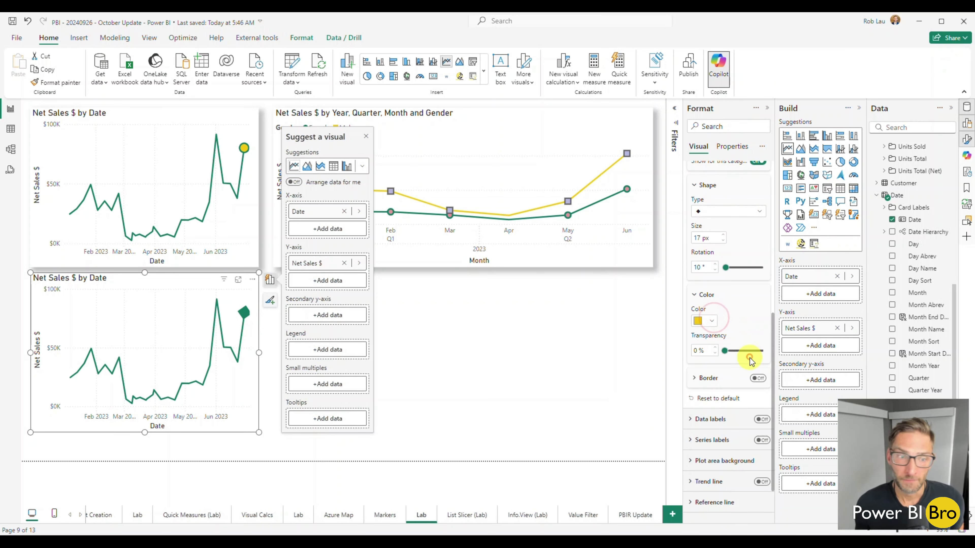
Turn on the marker's border, match it to the series color at a width of 6 px, and deselect the chart.
{"action": "scroll", "coordinate": [752, 349], "scroll_direction": "down", "scroll_amount": 1}
{"action": "left_click", "coordinate": [700, 324]}
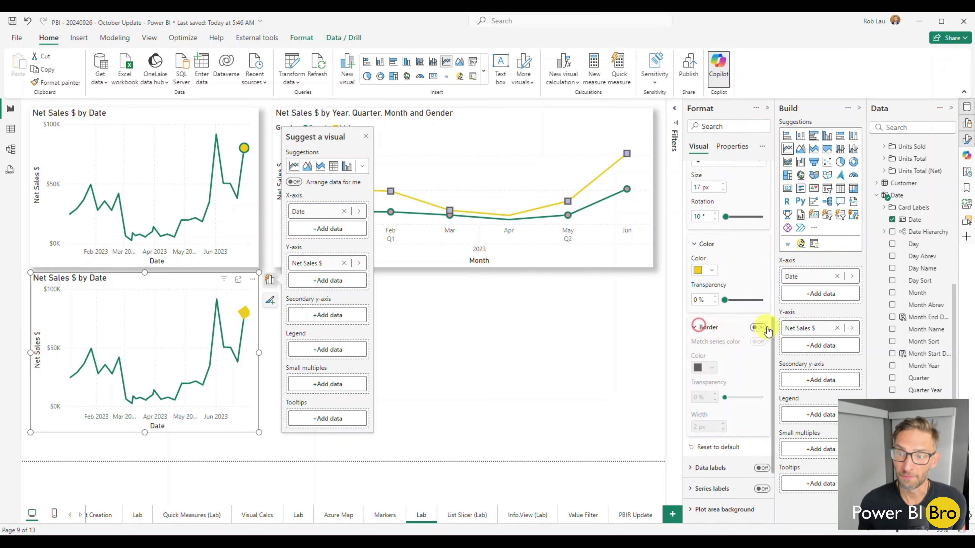
{"action": "left_click", "coordinate": [758, 329]}
{"action": "left_click", "coordinate": [758, 341]}
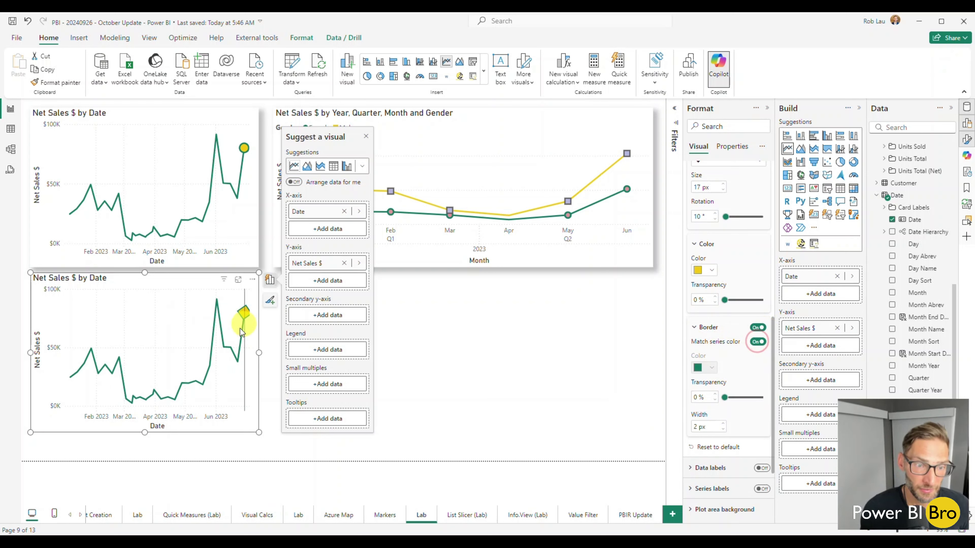
{"action": "left_click", "coordinate": [722, 425]}
{"action": "left_click", "coordinate": [723, 424]}
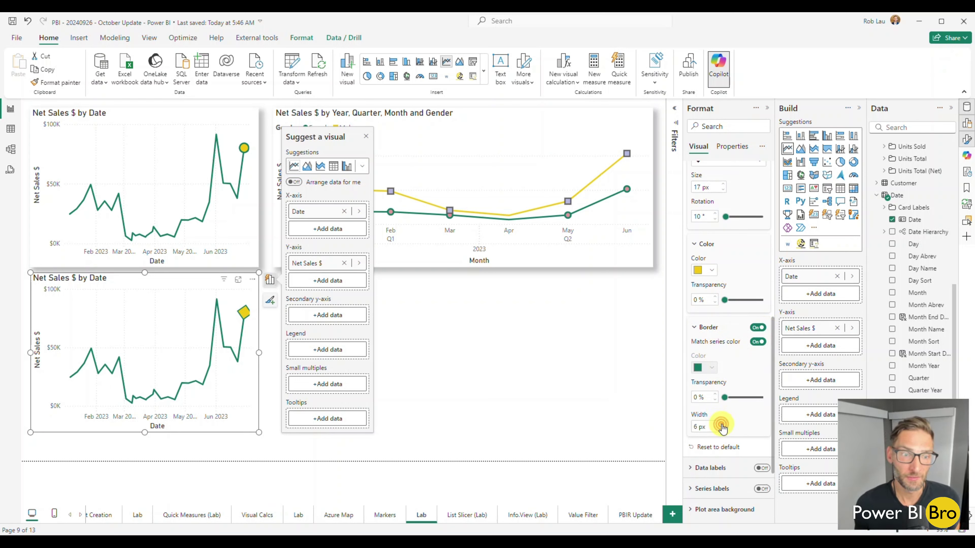
{"action": "left_click", "coordinate": [722, 424]}
{"action": "left_click", "coordinate": [722, 424]}
{"action": "left_click", "coordinate": [723, 425]}
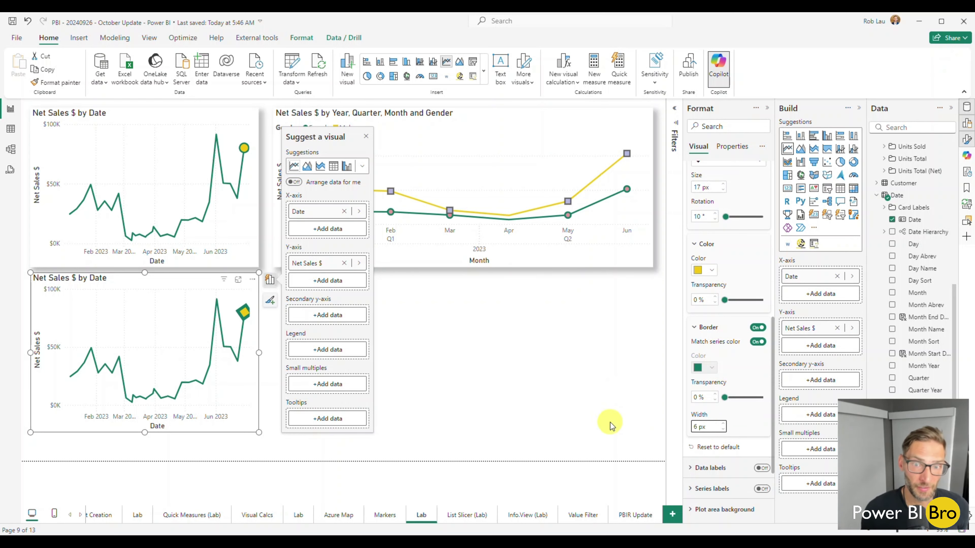
{"action": "left_click", "coordinate": [523, 365]}
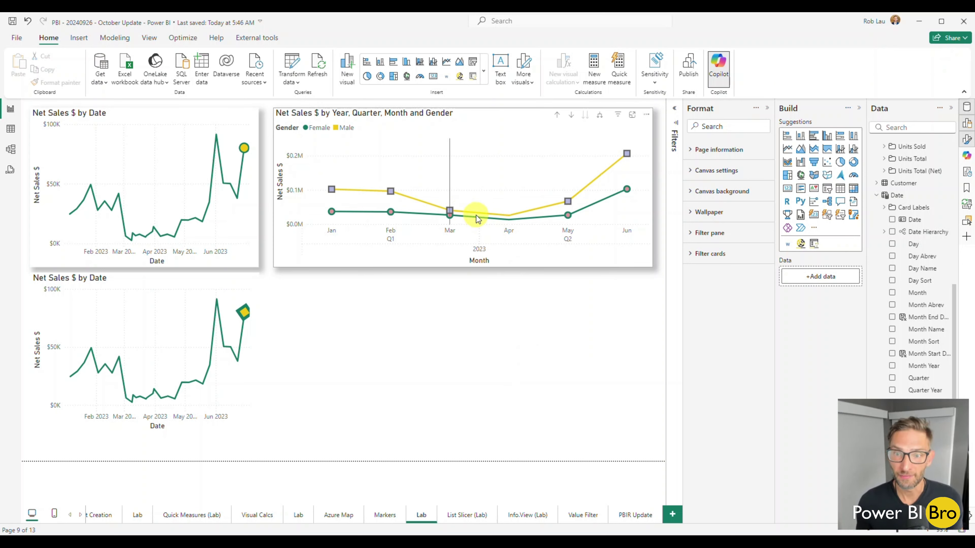
Add a line chart below the gender chart showing Net Sales $ by Date Hierarchy, and drill it up to month level.
{"action": "mouse_move", "coordinate": [519, 214]}
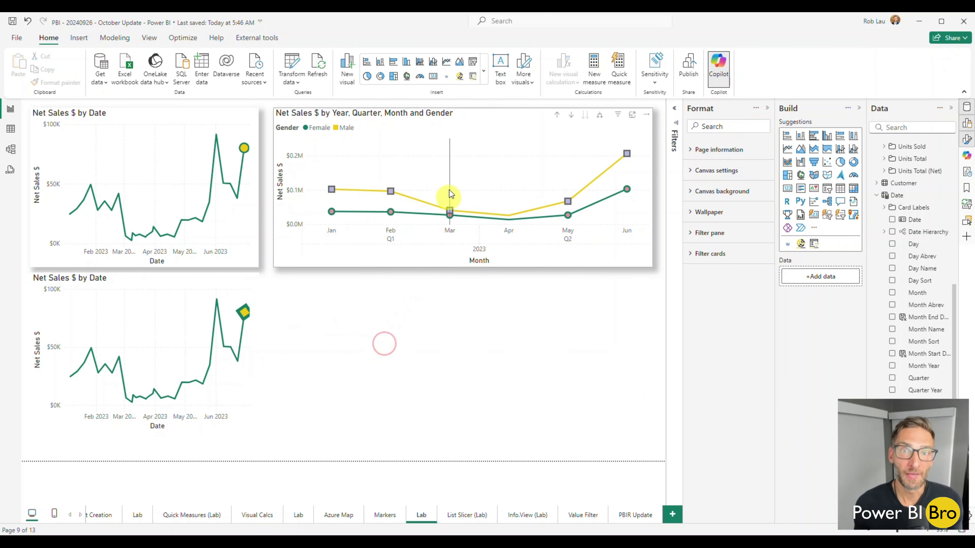
{"action": "left_click", "coordinate": [447, 63]}
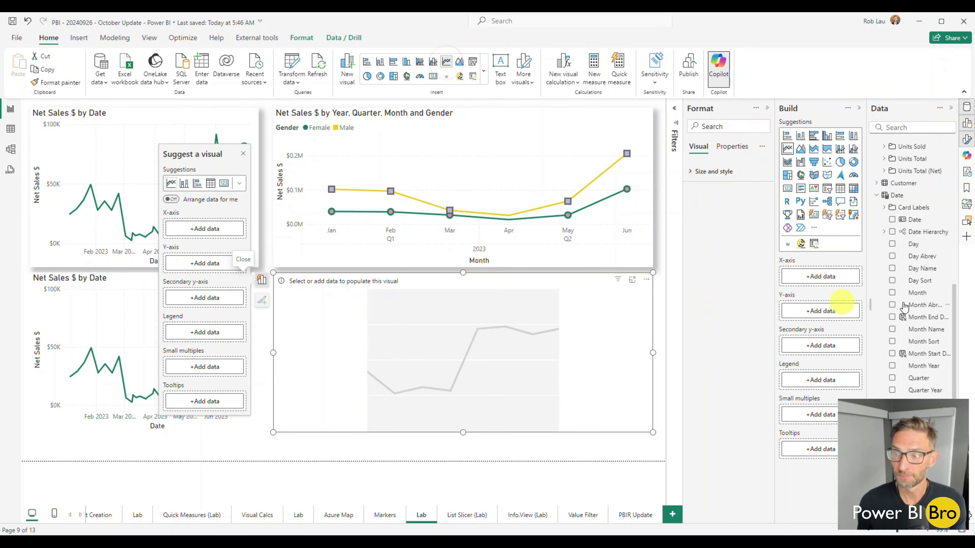
{"action": "scroll", "coordinate": [893, 227], "scroll_direction": "up", "scroll_amount": 5}
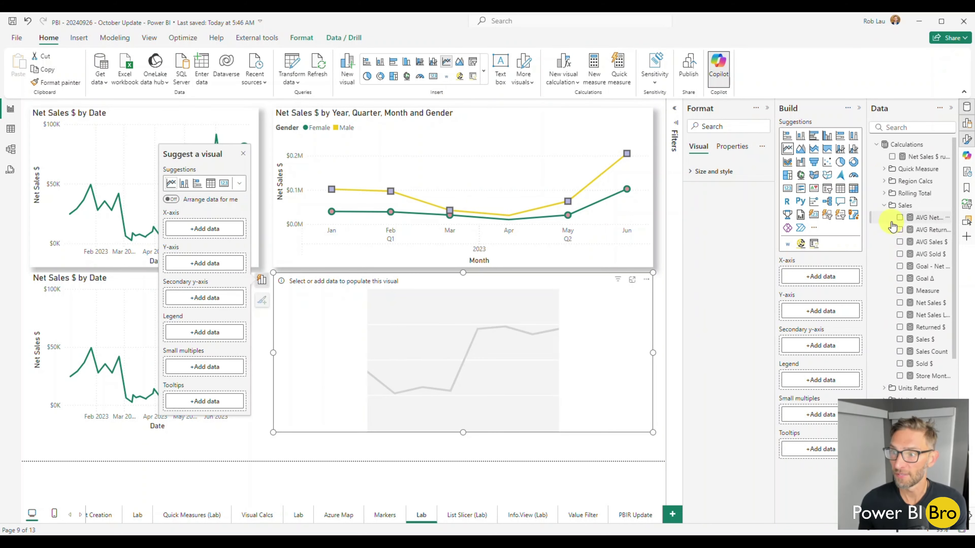
{"action": "left_click", "coordinate": [900, 303]}
{"action": "scroll", "coordinate": [902, 292], "scroll_direction": "down", "scroll_amount": 5}
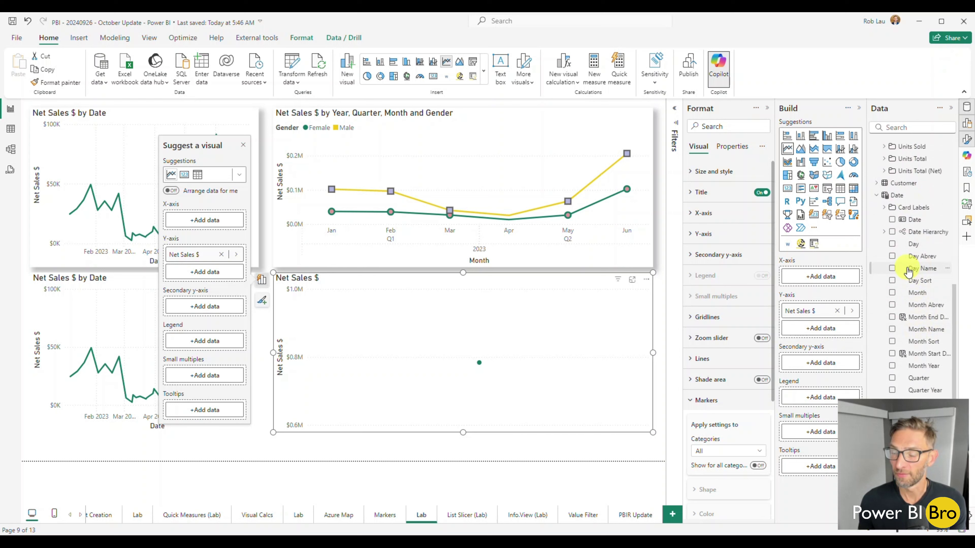
{"action": "left_click", "coordinate": [892, 232]}
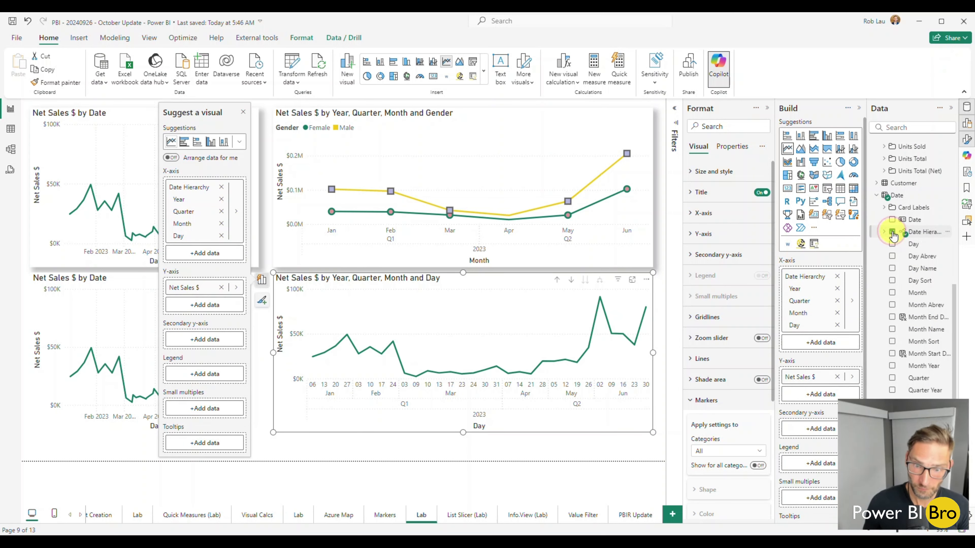
{"action": "left_click", "coordinate": [557, 282]}
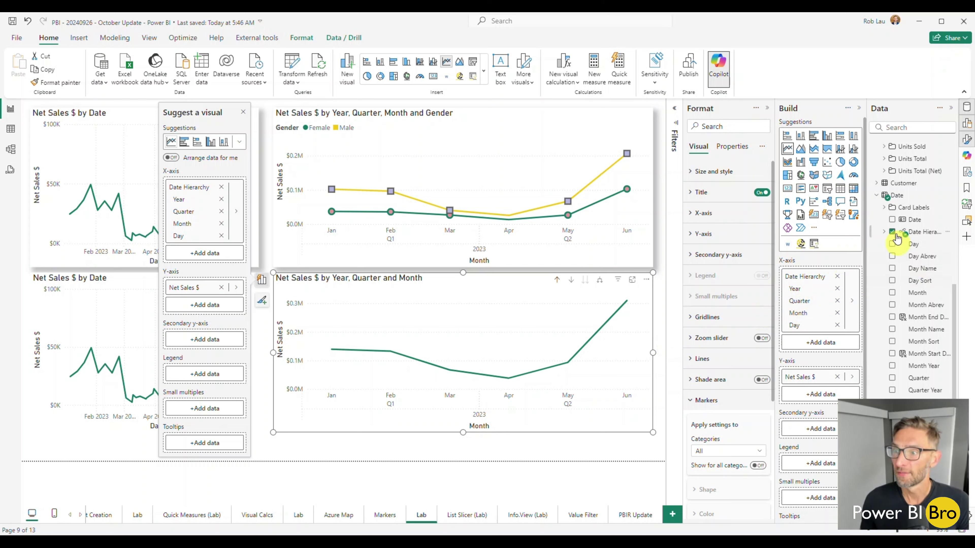
Split the new monthly line chart by the Customer table's Gender field, used as the legend.
{"action": "left_click", "coordinate": [882, 196]}
{"action": "left_click", "coordinate": [878, 196]}
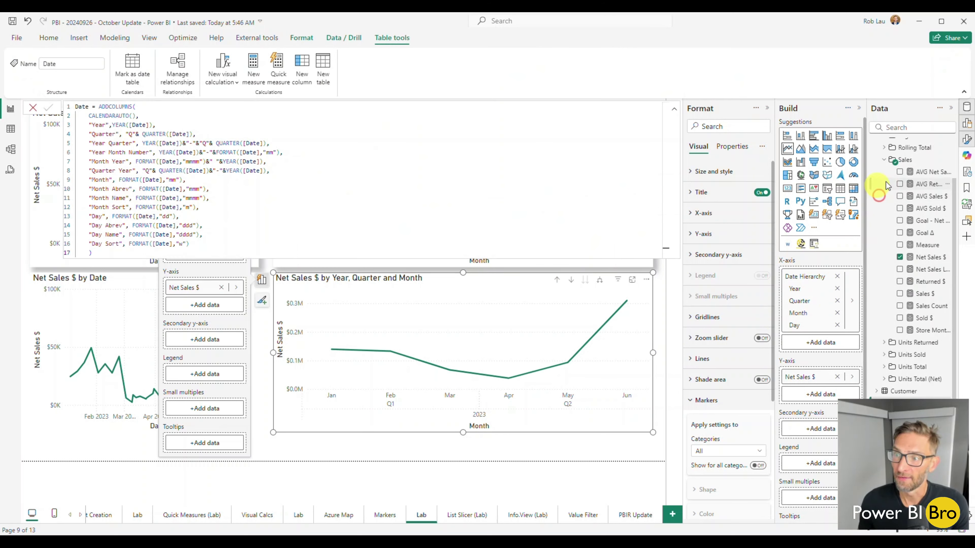
{"action": "scroll", "coordinate": [887, 180], "scroll_direction": "up", "scroll_amount": 2}
{"action": "left_click", "coordinate": [884, 205]}
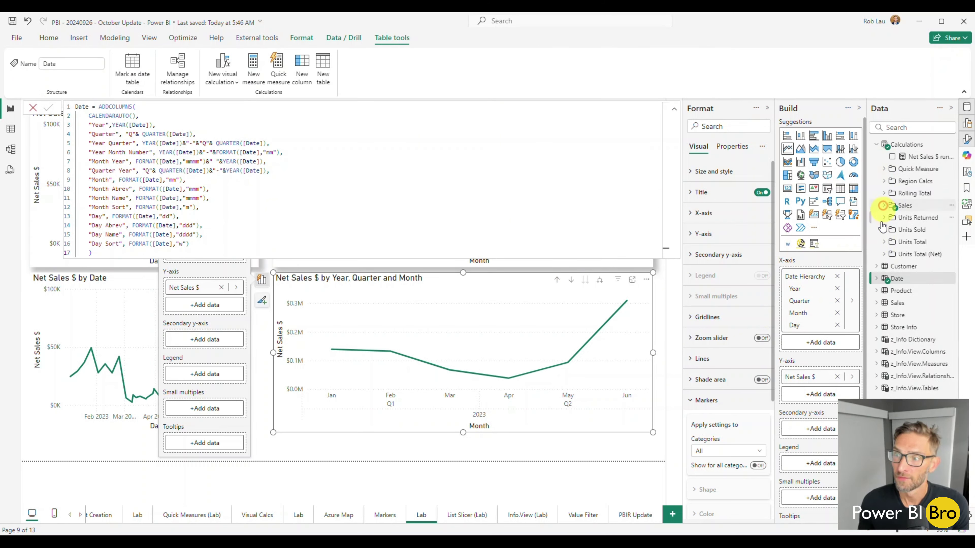
{"action": "left_click", "coordinate": [876, 266]}
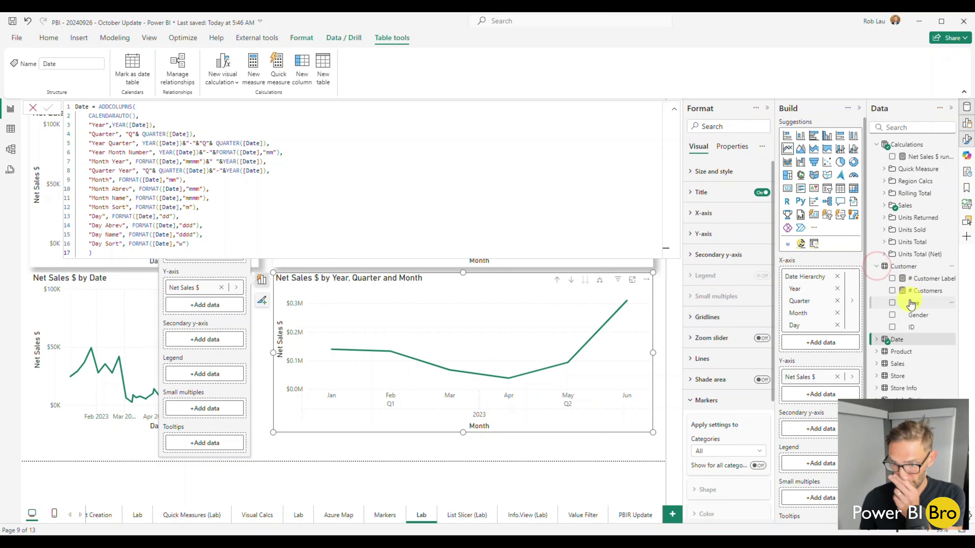
{"action": "scroll", "coordinate": [837, 349], "scroll_direction": "down", "scroll_amount": 1}
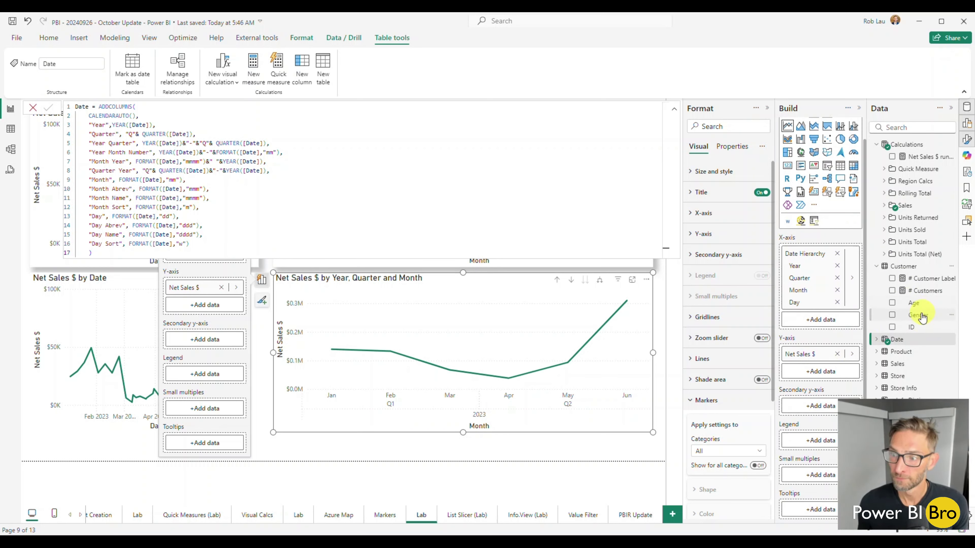
{"action": "left_click_drag", "start_coordinate": [922, 317], "coordinate": [809, 405]}
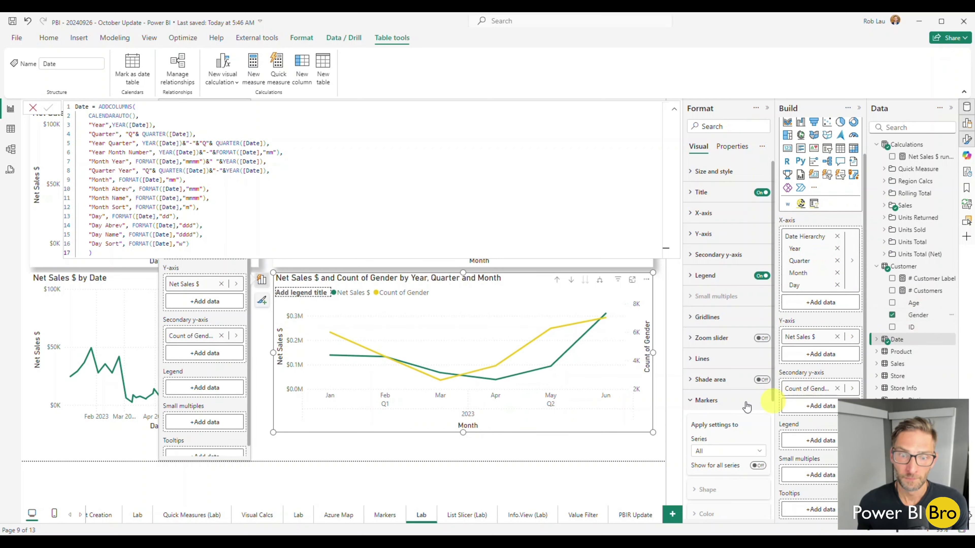
{"action": "left_click", "coordinate": [33, 107]}
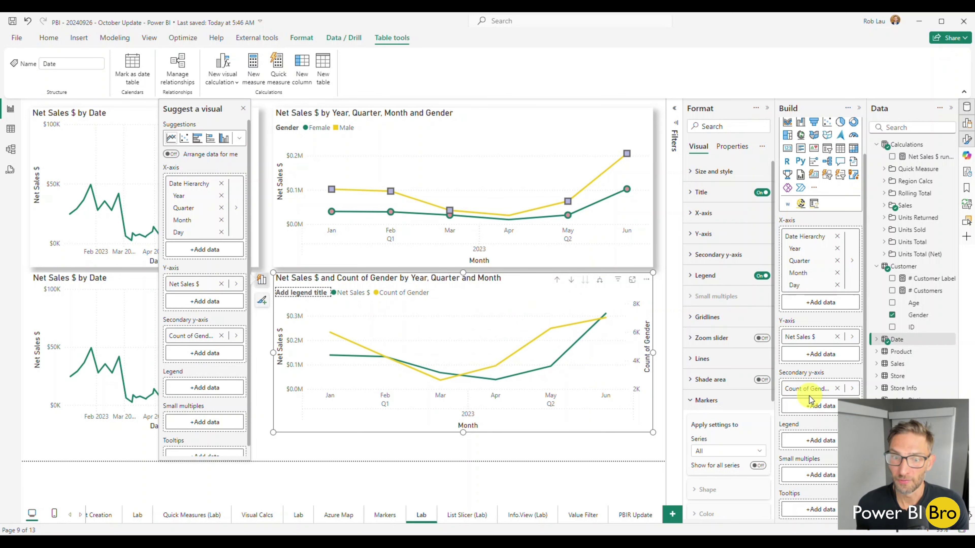
{"action": "left_click_drag", "start_coordinate": [816, 388], "coordinate": [811, 446]}
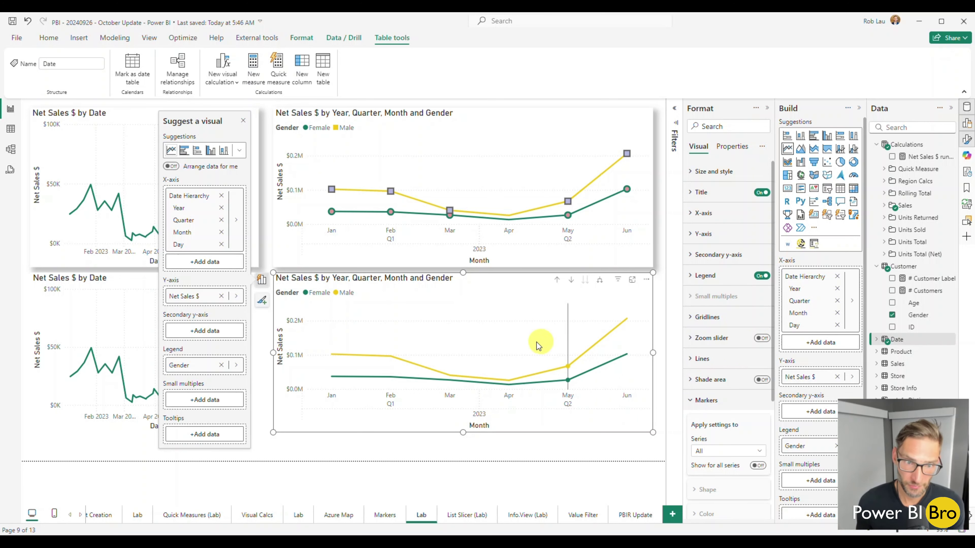
Turn on markers for only the Female series in the new line chart by gender.
{"action": "left_click", "coordinate": [380, 523]}
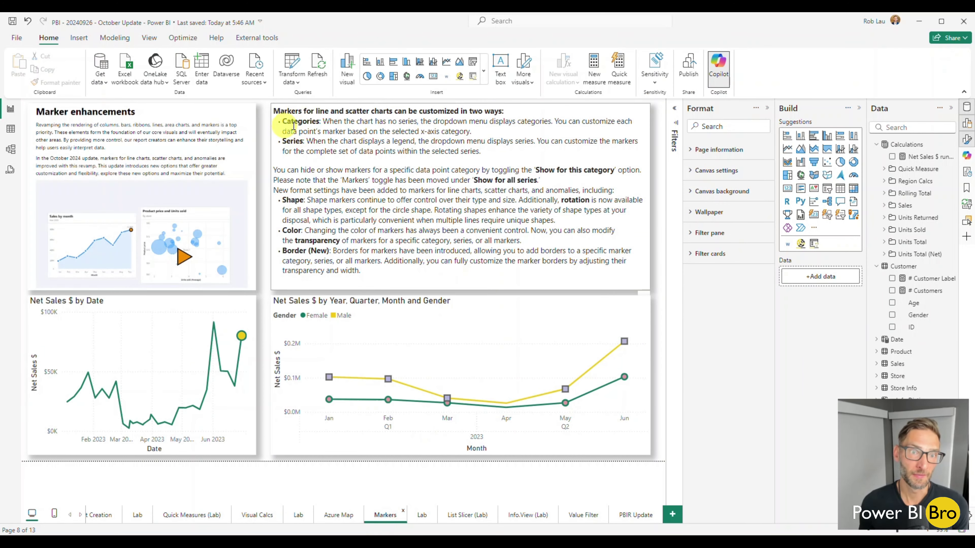
{"action": "left_click", "coordinate": [422, 517]}
{"action": "left_click", "coordinate": [317, 422]}
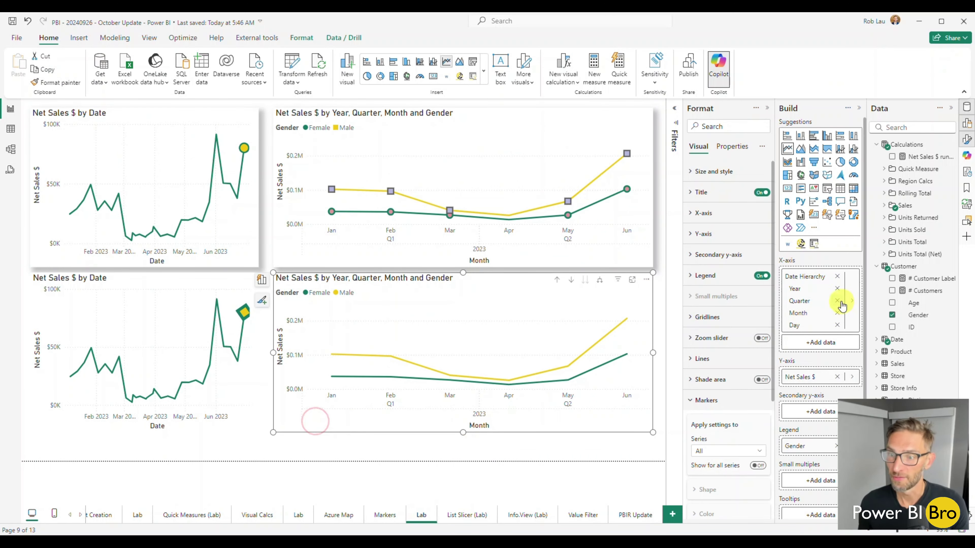
{"action": "scroll", "coordinate": [728, 346], "scroll_direction": "down", "scroll_amount": 4}
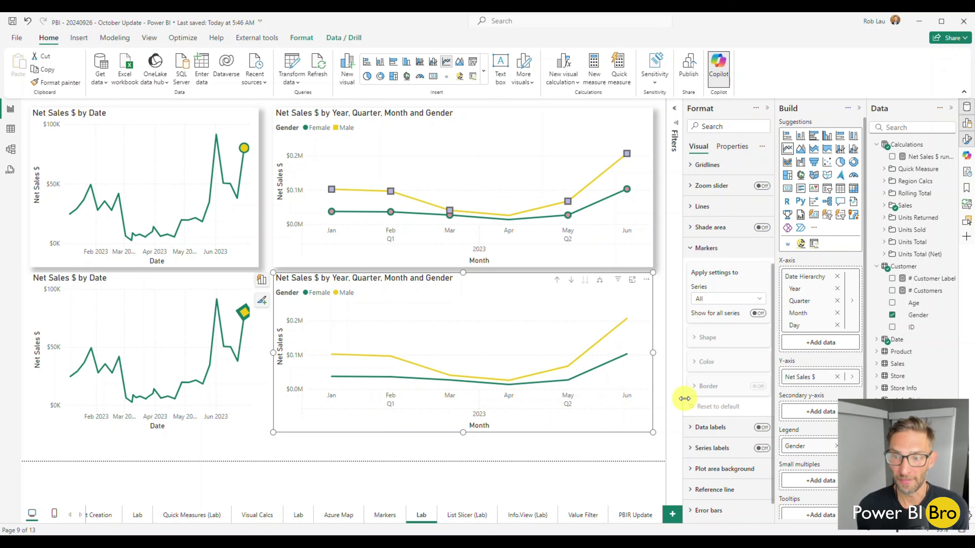
{"action": "left_click", "coordinate": [751, 298]}
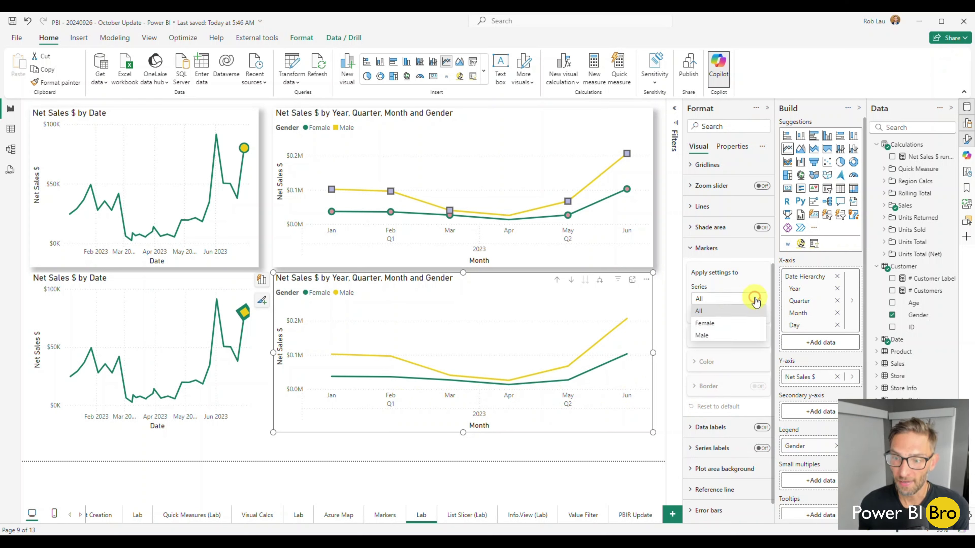
{"action": "left_click", "coordinate": [732, 326]}
{"action": "left_click", "coordinate": [756, 313]}
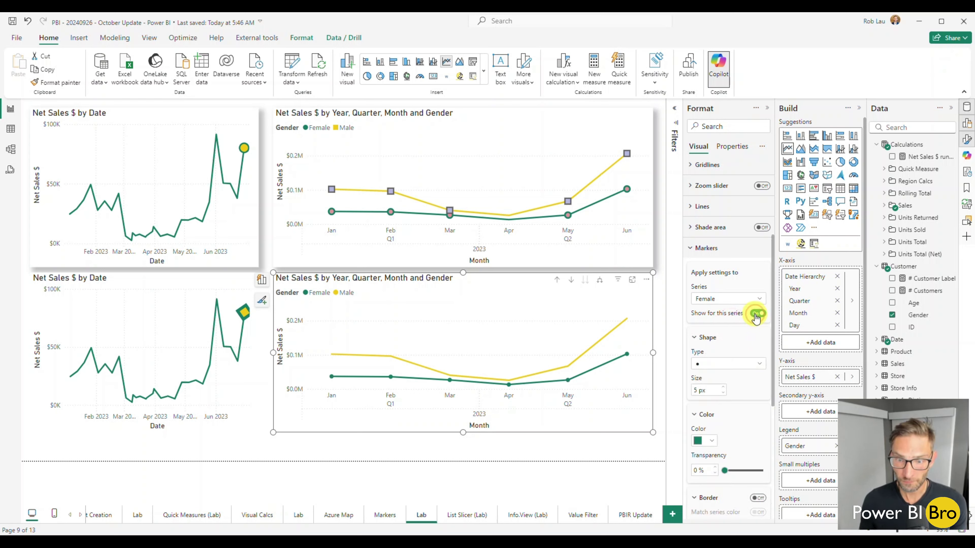
Give the Female series markers a square shape and a light green fill color.
{"action": "left_click", "coordinate": [734, 365]}
{"action": "left_click", "coordinate": [719, 386]}
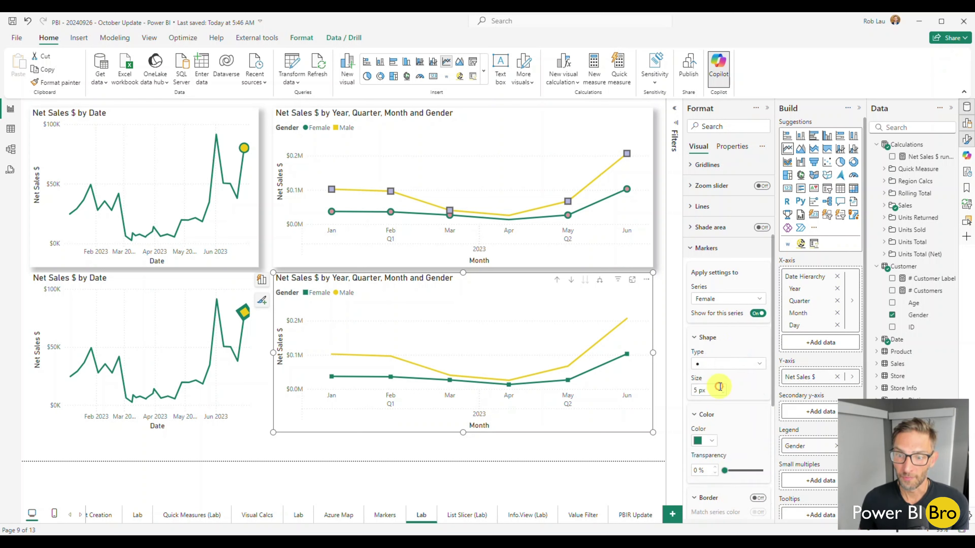
{"action": "left_click", "coordinate": [706, 473]}
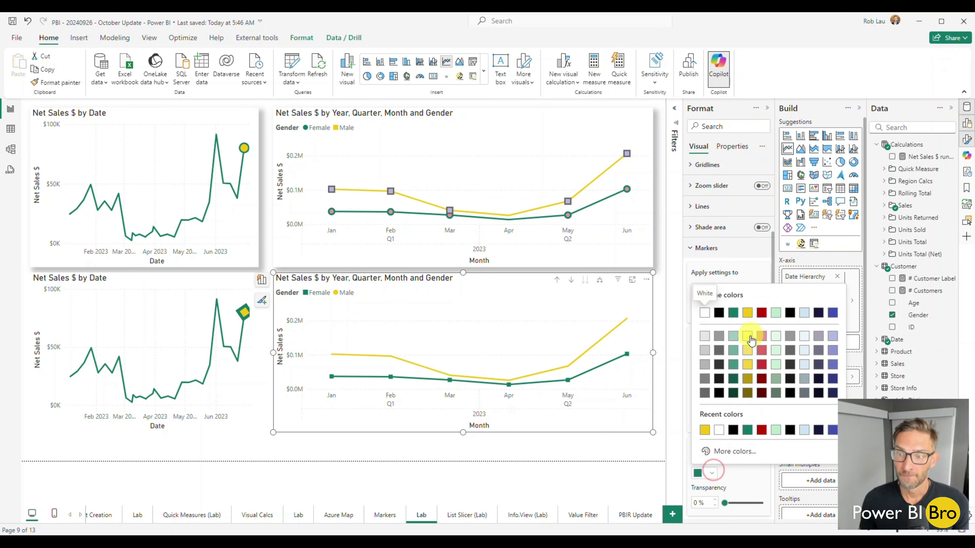
{"action": "left_click", "coordinate": [775, 336]}
Turn on the Female markers' border at 6 px wide in the series color, and set the marker size to 11 px.
{"action": "scroll", "coordinate": [722, 441], "scroll_direction": "down", "scroll_amount": 2}
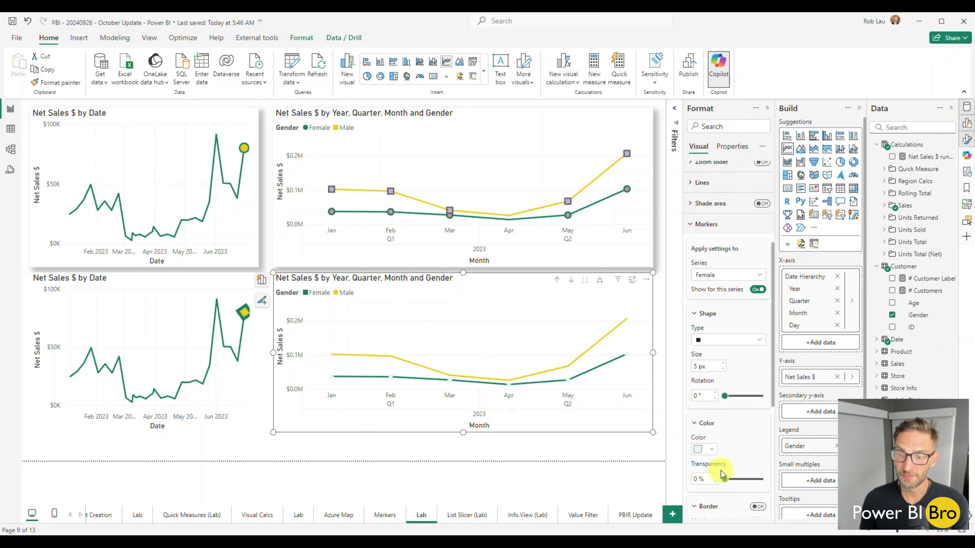
{"action": "scroll", "coordinate": [731, 400], "scroll_direction": "down", "scroll_amount": 1}
{"action": "left_click", "coordinate": [743, 428]}
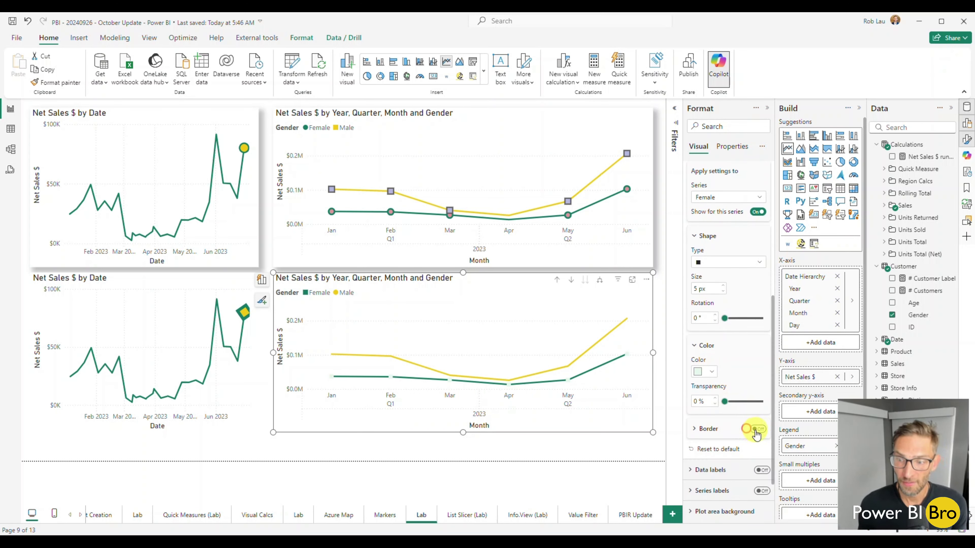
{"action": "left_click", "coordinate": [753, 430]}
{"action": "scroll", "coordinate": [722, 441], "scroll_direction": "down", "scroll_amount": 1}
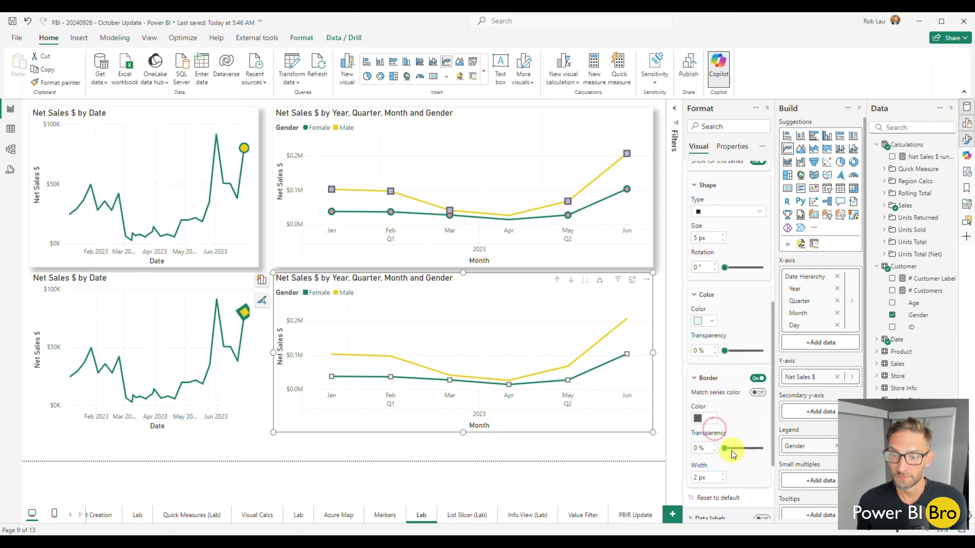
{"action": "left_click", "coordinate": [723, 475]}
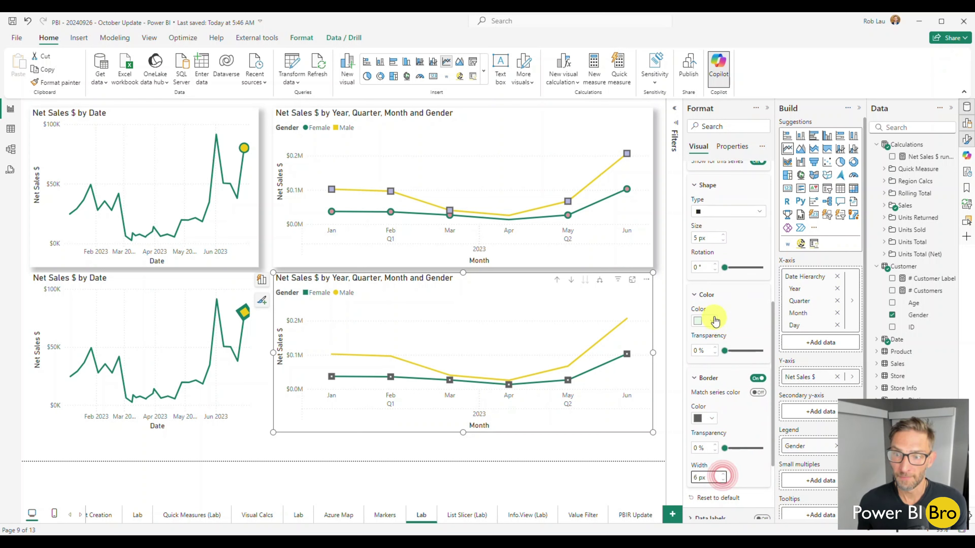
{"action": "left_click", "coordinate": [723, 235]}
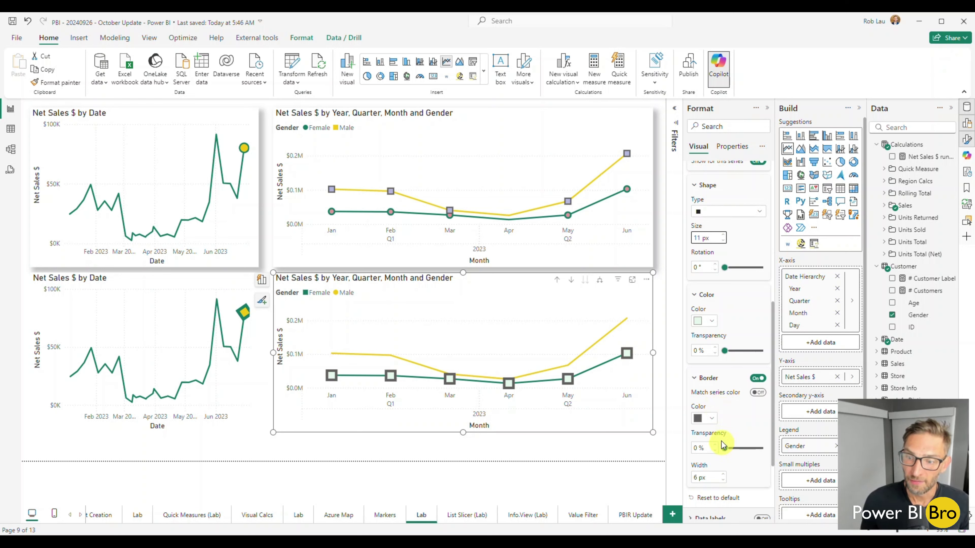
{"action": "left_click", "coordinate": [758, 392]}
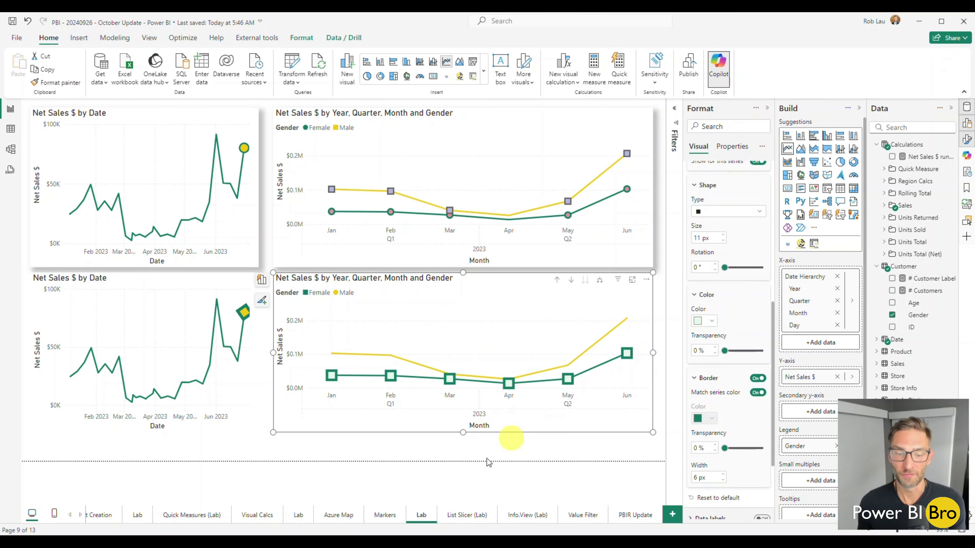
Revisit the Markers page, return to its lab, and open the List Slicer (Lab) page to look through the new slicer's items.
{"action": "left_click", "coordinate": [383, 515]}
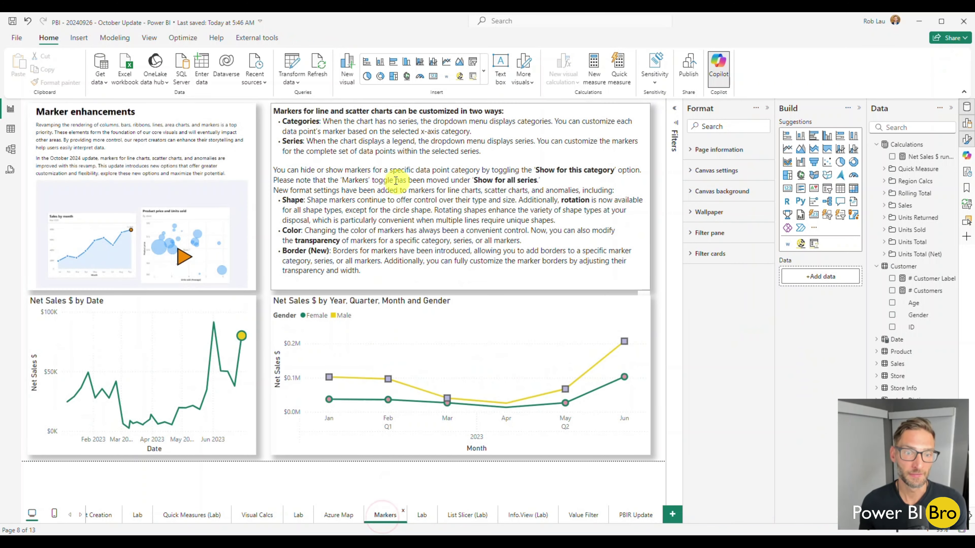
{"action": "left_click", "coordinate": [424, 518]}
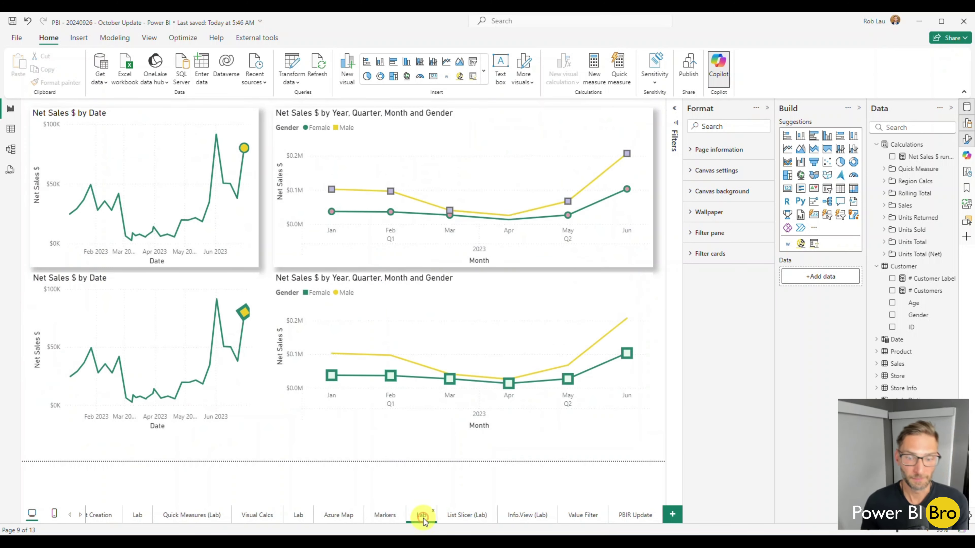
{"action": "left_click", "coordinate": [461, 518]}
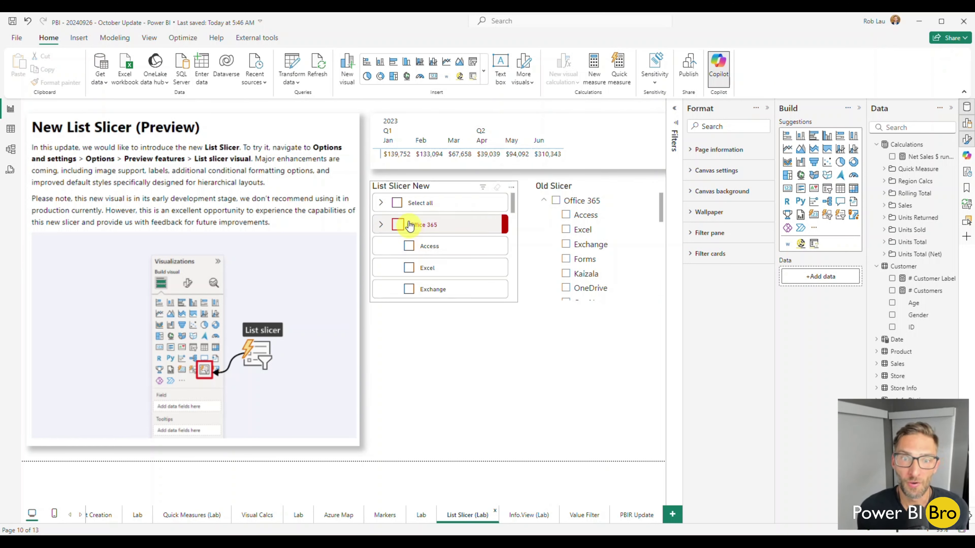
{"action": "scroll", "coordinate": [429, 246], "scroll_direction": "down", "scroll_amount": 10}
{"action": "scroll", "coordinate": [434, 254], "scroll_direction": "up", "scroll_amount": 10}
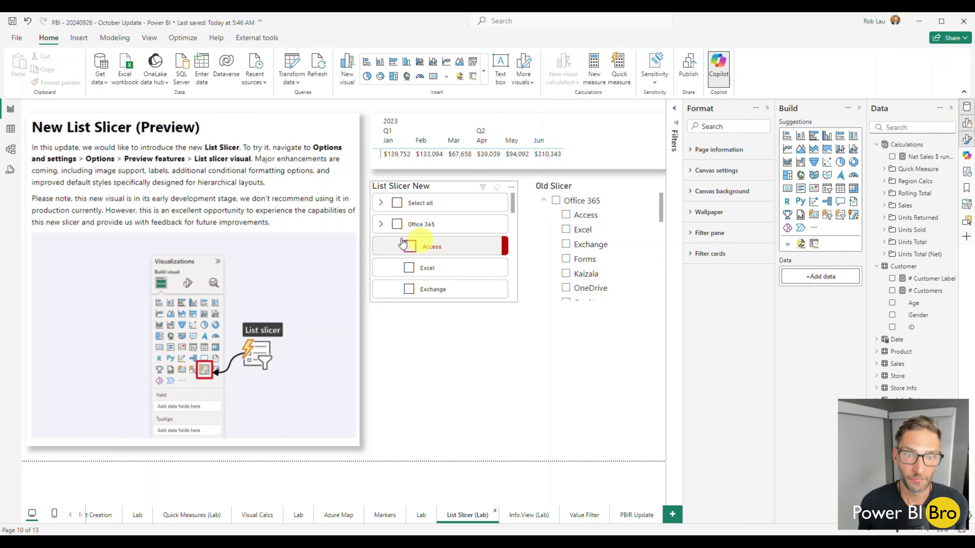
In the new list slicer, collapse the Office 365 group and select Flow and PowerApps under Power Platform.
{"action": "left_click", "coordinate": [382, 225]}
{"action": "left_click", "coordinate": [382, 245]}
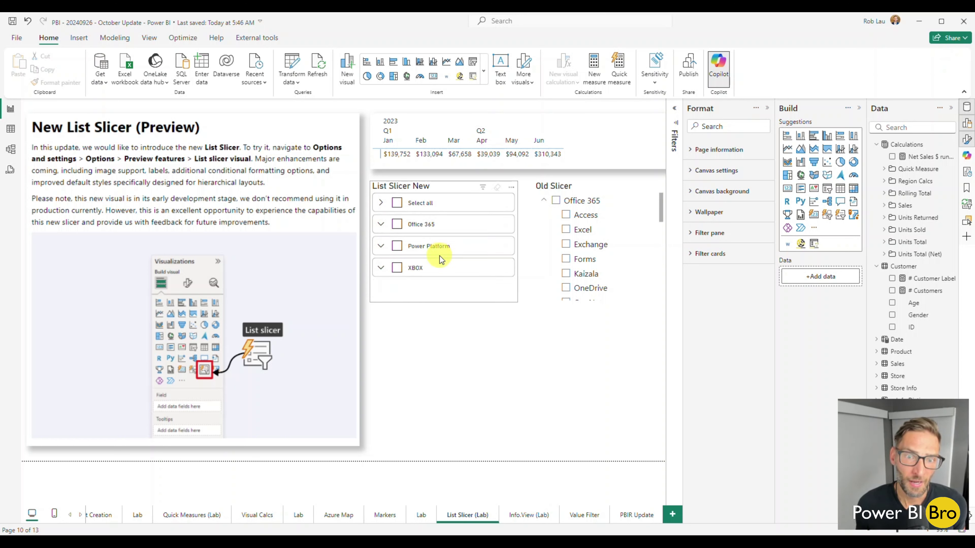
{"action": "left_click", "coordinate": [380, 244]}
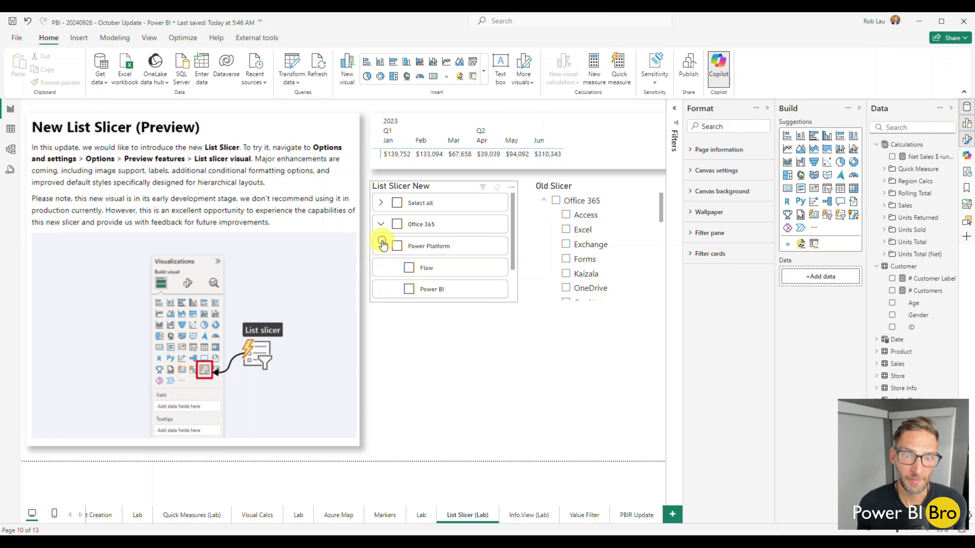
{"action": "left_click", "coordinate": [409, 268]}
{"action": "scroll", "coordinate": [460, 250], "scroll_direction": "down", "scroll_amount": 2}
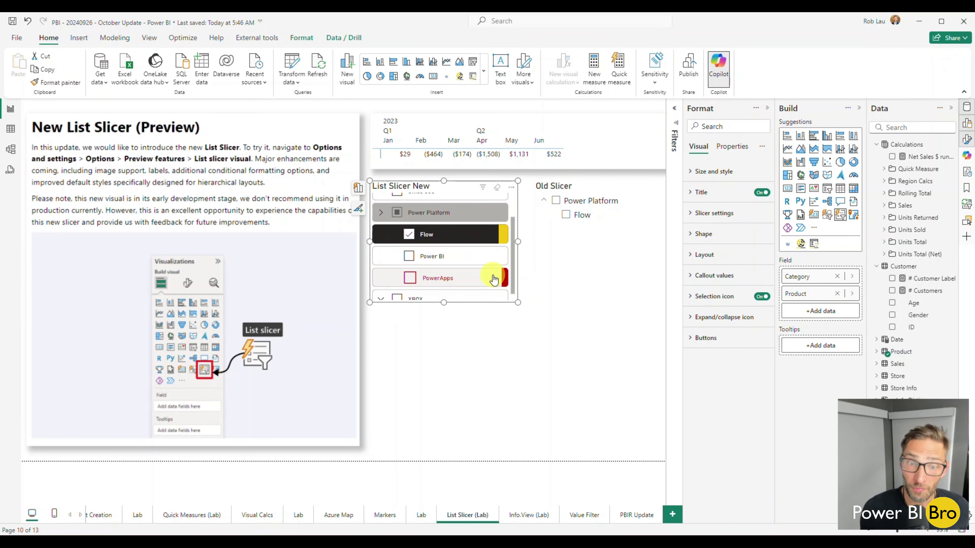
{"action": "left_click", "coordinate": [409, 268]}
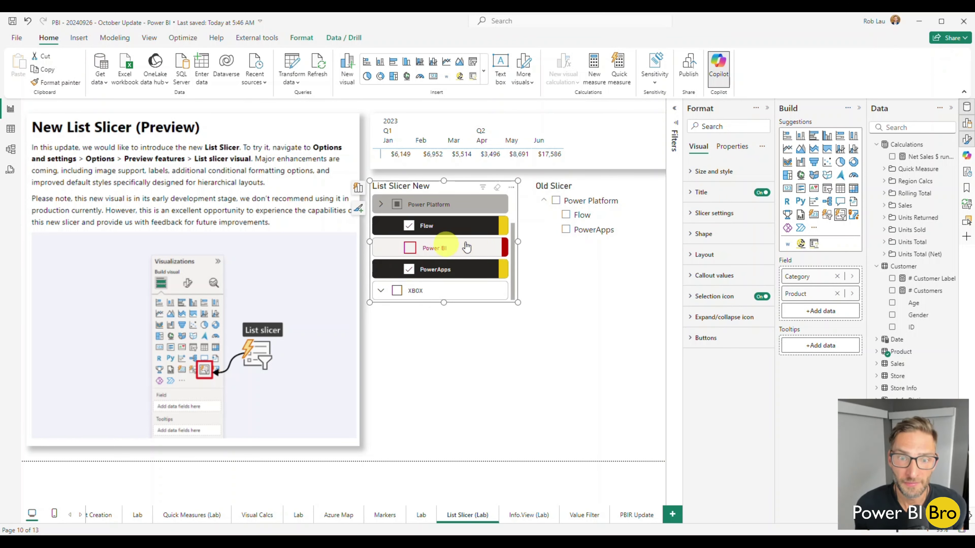
{"action": "scroll", "coordinate": [472, 253], "scroll_direction": "up", "scroll_amount": 2}
{"action": "scroll", "coordinate": [468, 258], "scroll_direction": "down", "scroll_amount": 2}
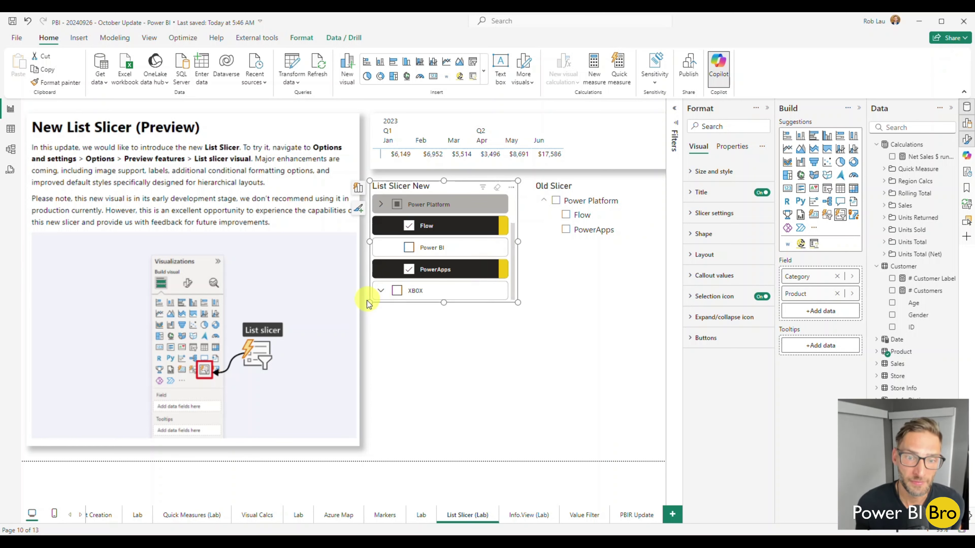
In the new list slicer, expand the XBOX group, add XBOX ONE to the selection, and review the selected items.
{"action": "left_click", "coordinate": [380, 292]}
{"action": "left_click", "coordinate": [435, 291]}
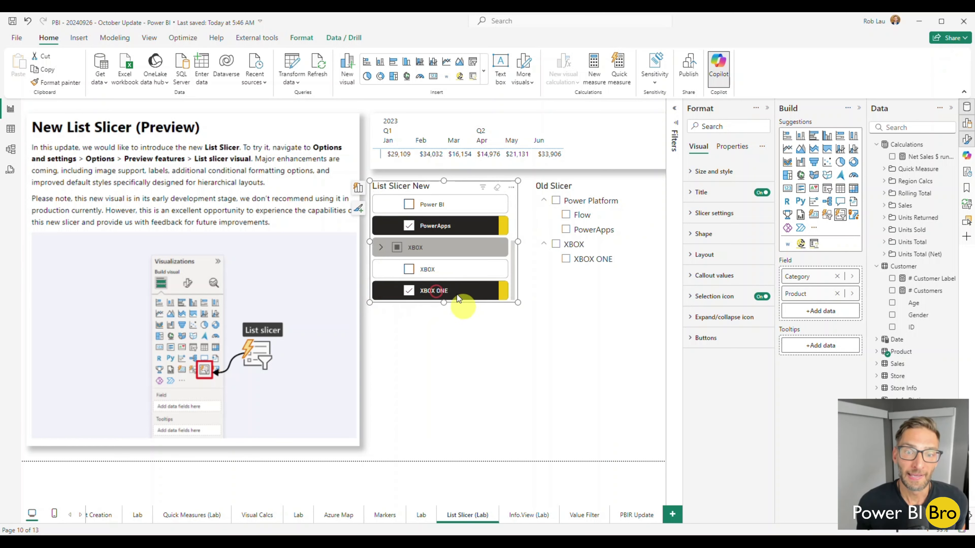
{"action": "scroll", "coordinate": [463, 276], "scroll_direction": "up", "scroll_amount": 3}
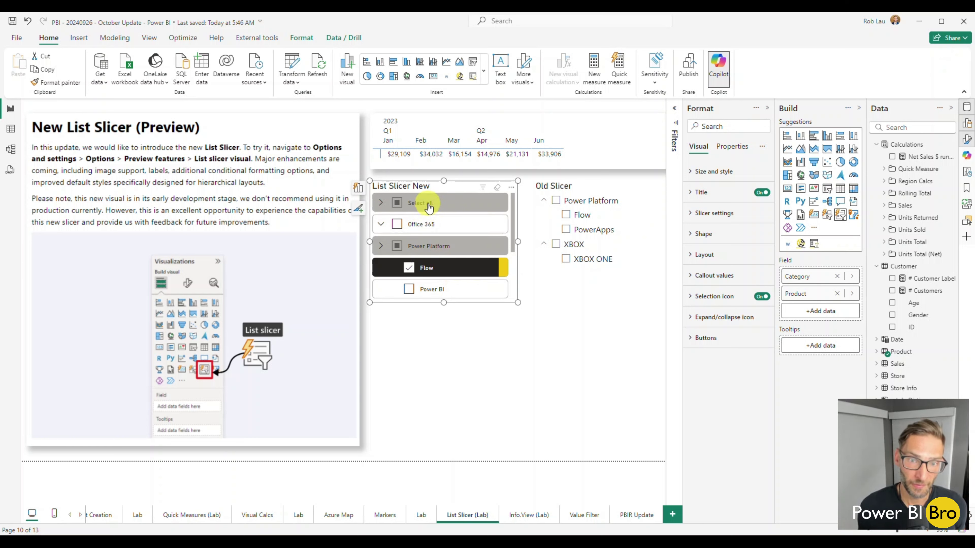
{"action": "scroll", "coordinate": [426, 261], "scroll_direction": "down", "scroll_amount": 2}
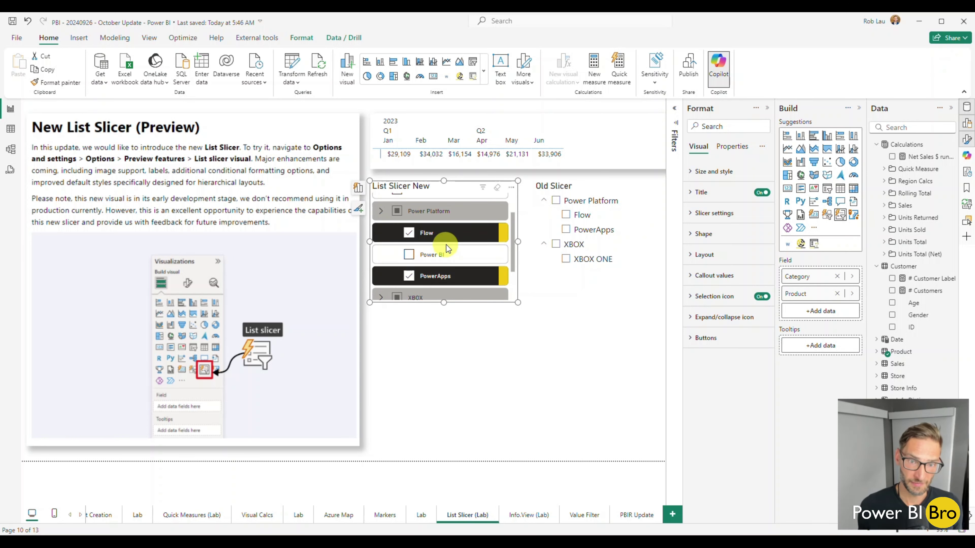
{"action": "left_click", "coordinate": [448, 272]}
{"action": "scroll", "coordinate": [449, 273], "scroll_direction": "down", "scroll_amount": 2}
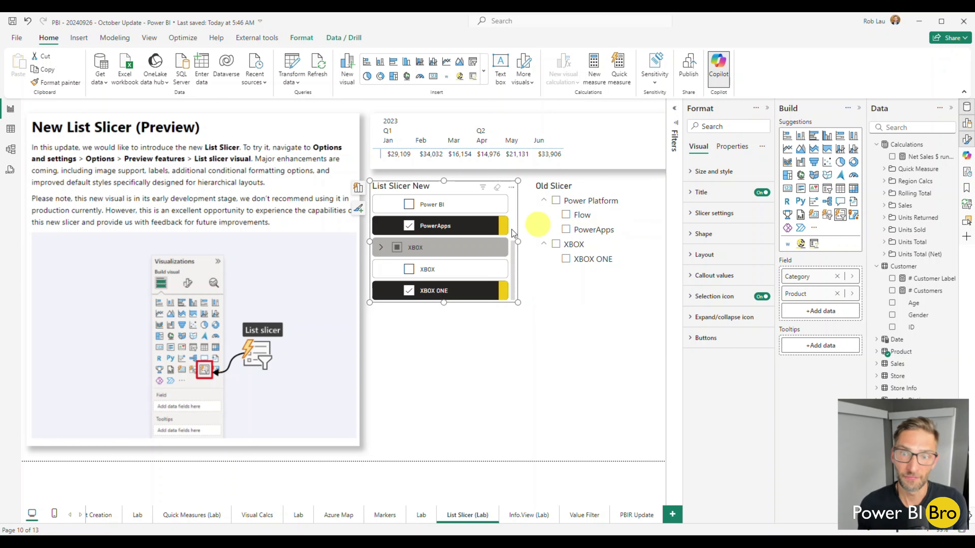
Deselect PowerApps and XBOX ONE in the new list slicer, and clear the remaining selection using its Select all item.
{"action": "left_click", "coordinate": [408, 226]}
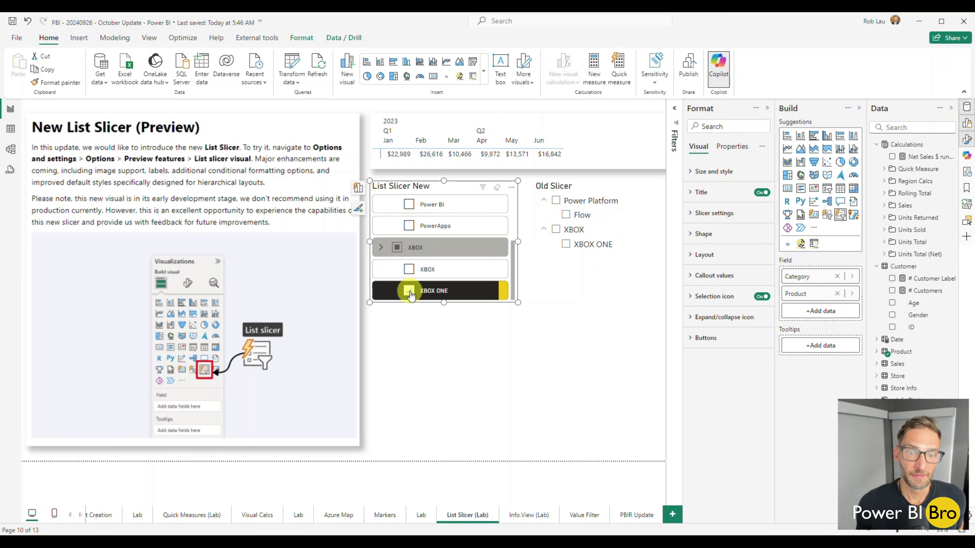
{"action": "left_click", "coordinate": [406, 286]}
{"action": "scroll", "coordinate": [411, 246], "scroll_direction": "up", "scroll_amount": 3}
{"action": "left_click", "coordinate": [400, 203]}
{"action": "left_click", "coordinate": [399, 205]}
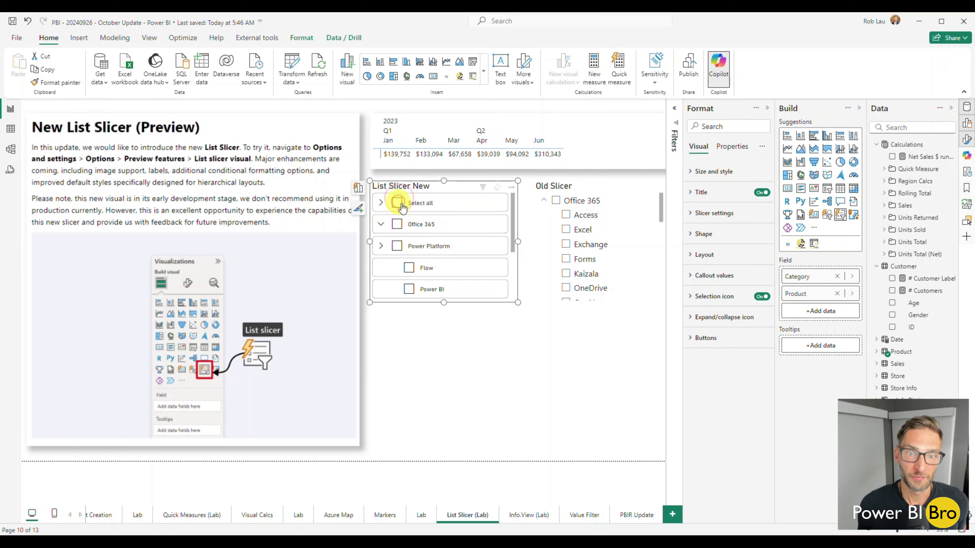
{"action": "left_click", "coordinate": [535, 369]}
In the old slicer, collapse the Office 365 and Power Platform groups and select the whole XBOX category.
{"action": "left_click", "coordinate": [546, 201]}
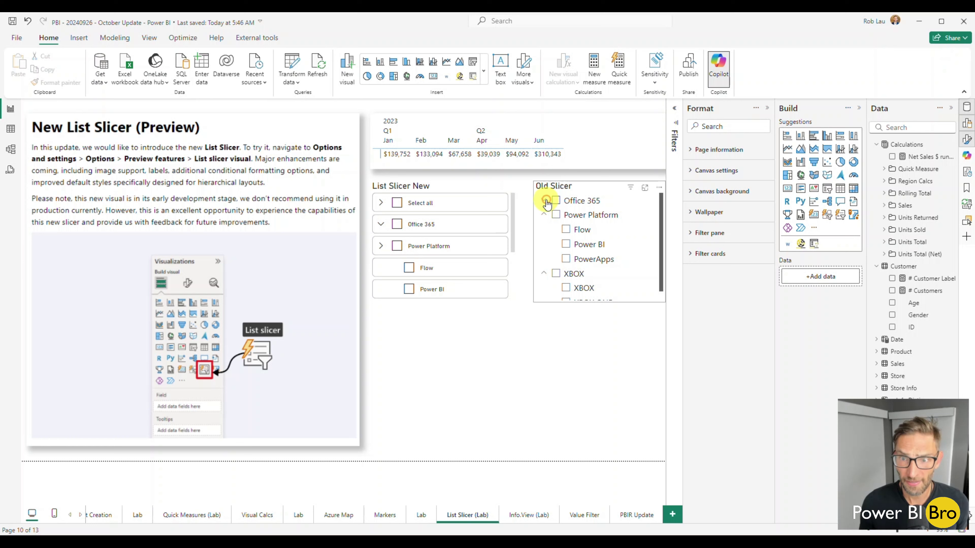
{"action": "left_click", "coordinate": [544, 215]}
{"action": "left_click", "coordinate": [578, 231]}
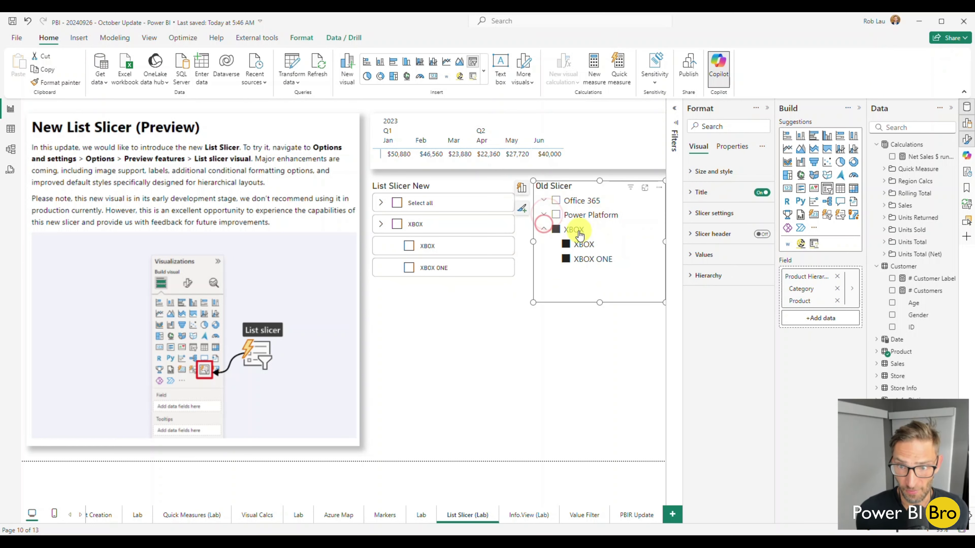
{"action": "left_click", "coordinate": [543, 229]}
{"action": "left_click", "coordinate": [542, 230]}
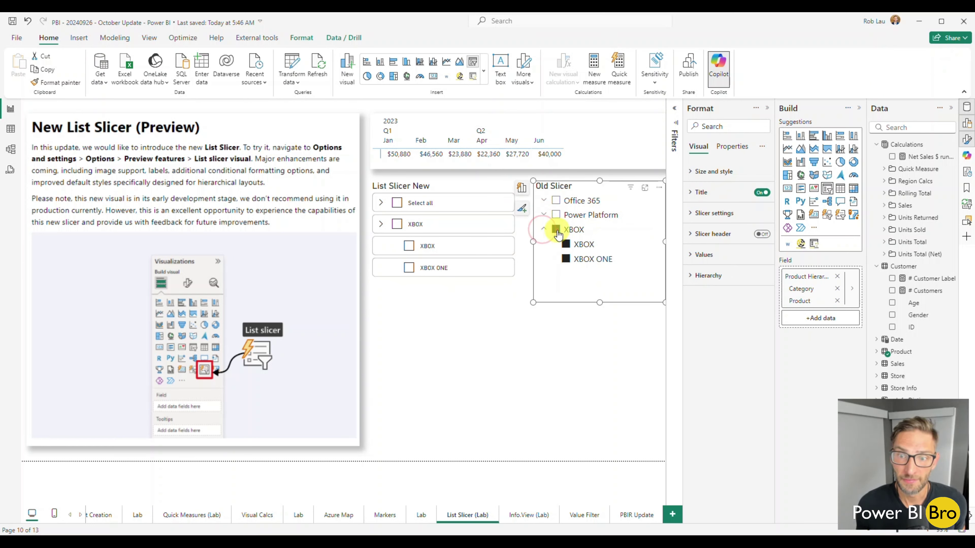
Deselect XBOX in the old slicer, try XBOX ONE alone, clear it, and collapse the XBOX group.
{"action": "left_click", "coordinate": [555, 231]}
{"action": "left_click", "coordinate": [566, 259]}
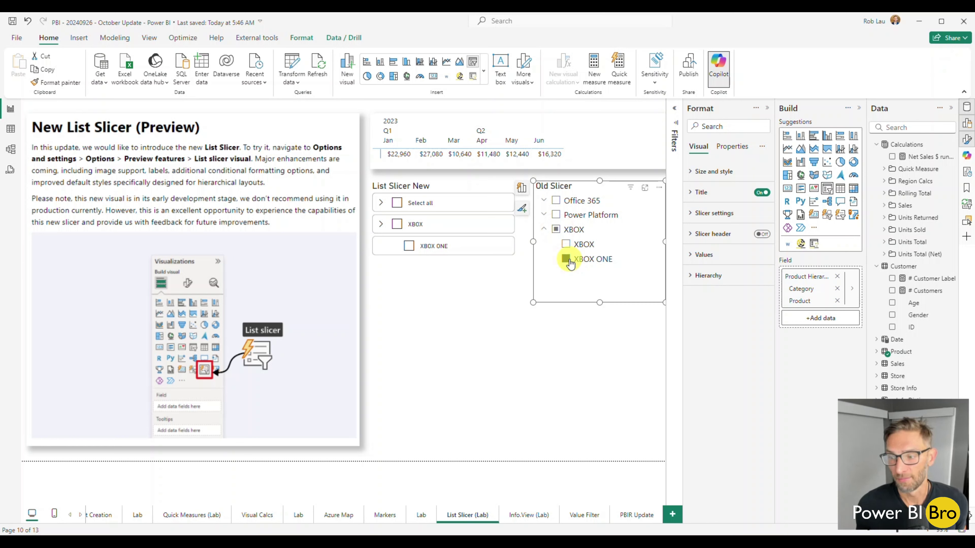
{"action": "left_click", "coordinate": [566, 259]}
{"action": "left_click", "coordinate": [544, 229]}
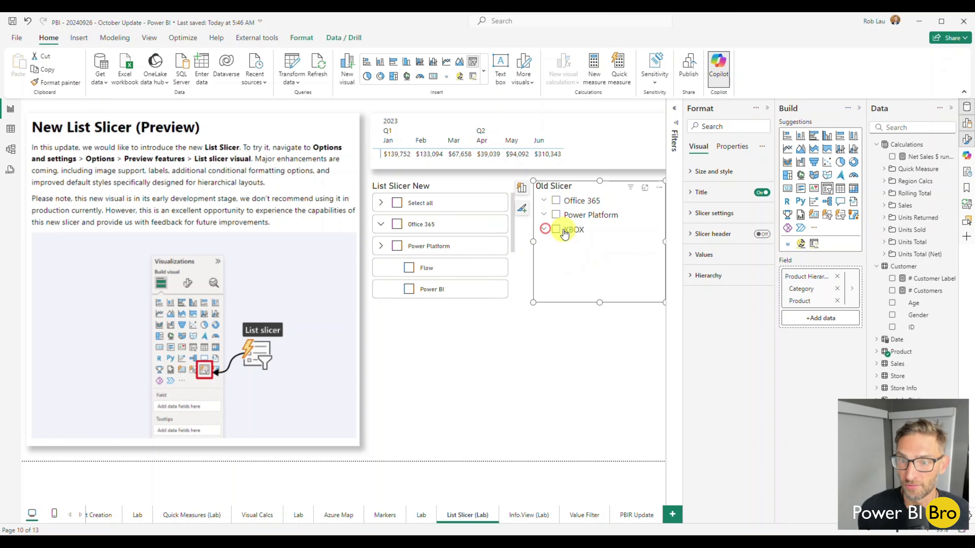
Expand Office 365 in the old slicer, try filtering by Excel, clear the selection, and collapse the group.
{"action": "left_click", "coordinate": [545, 201]}
{"action": "left_click", "coordinate": [566, 230]}
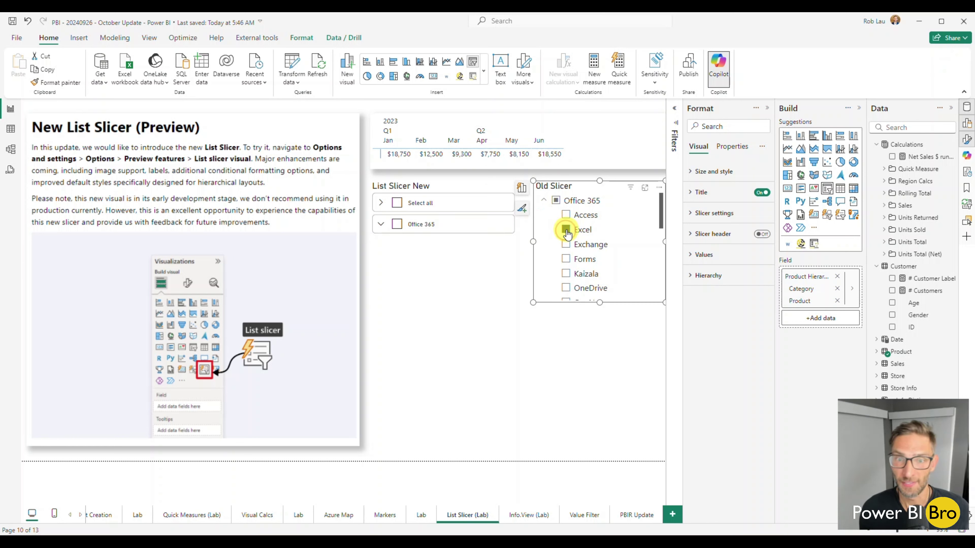
{"action": "left_click", "coordinate": [566, 230]}
{"action": "left_click", "coordinate": [544, 201]}
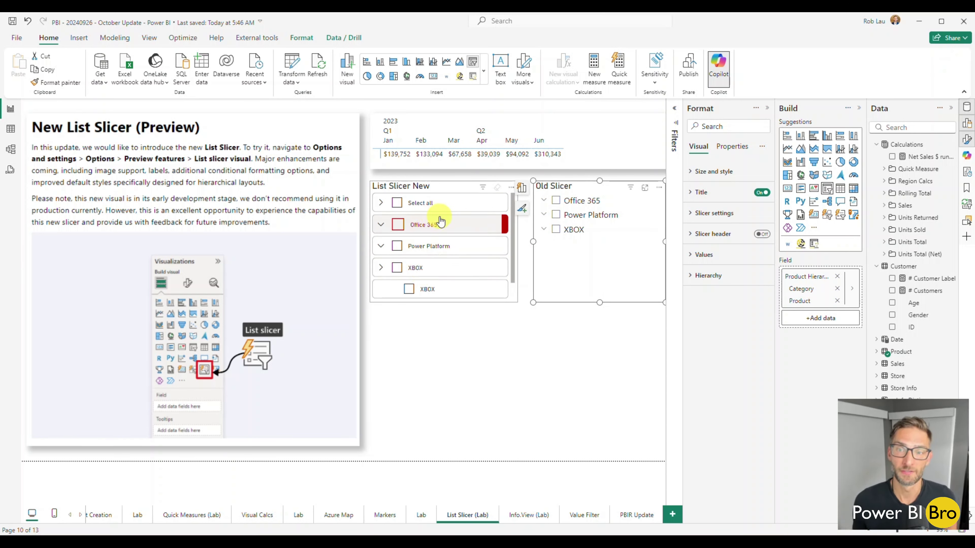
Inspect the old slicer's assigned fields and compare it with the new list slicer.
{"action": "left_click", "coordinate": [426, 392]}
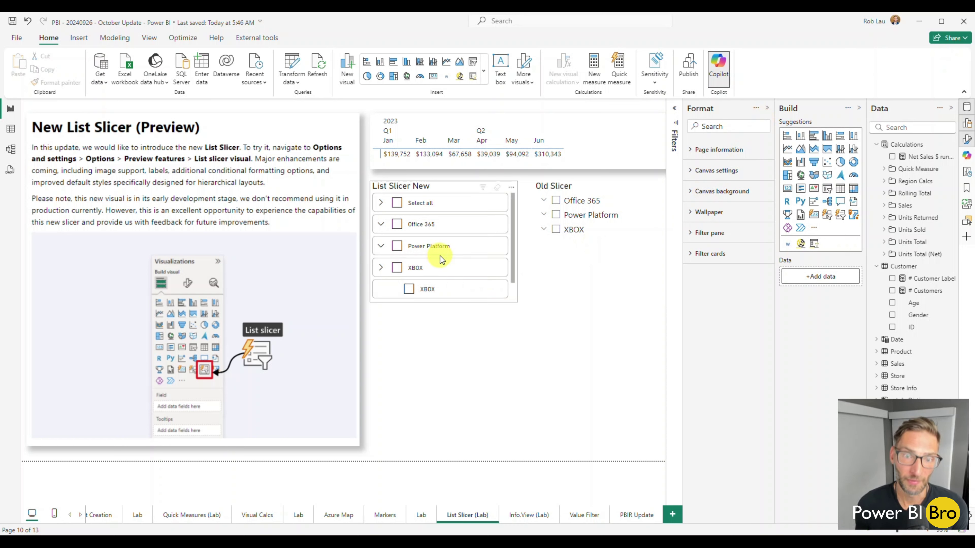
{"action": "left_click", "coordinate": [517, 298]}
{"action": "left_click", "coordinate": [585, 251]}
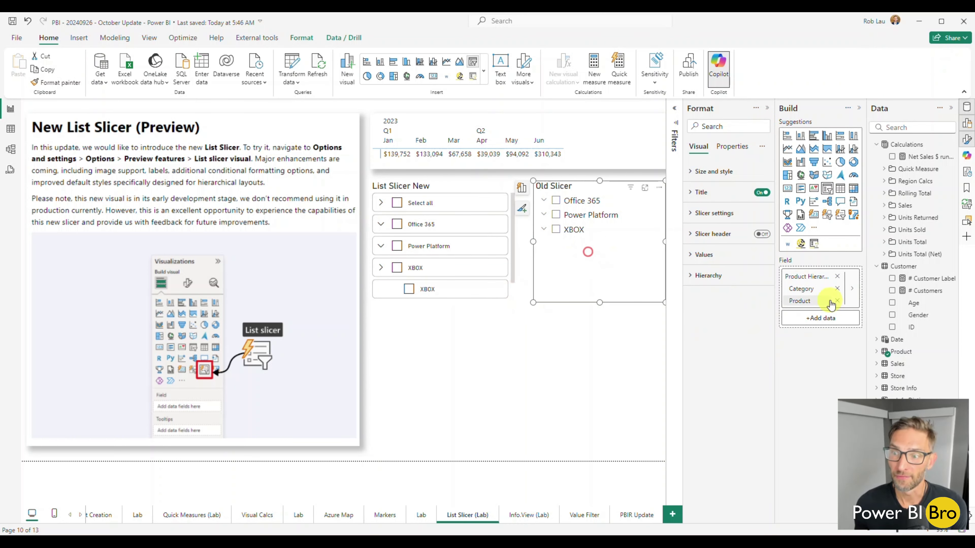
{"action": "left_click", "coordinate": [499, 371]}
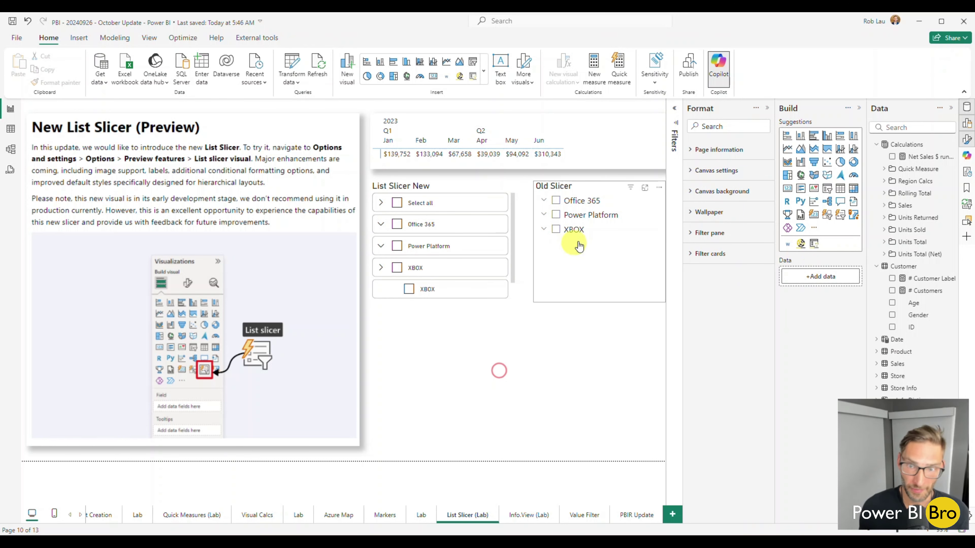
{"action": "left_click", "coordinate": [568, 262]}
{"action": "left_click", "coordinate": [388, 375]}
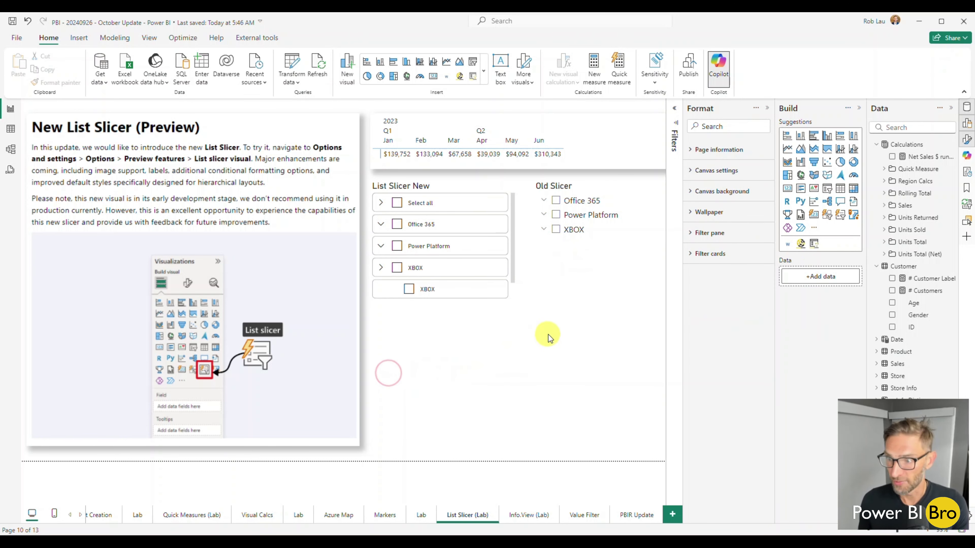
Insert another list slicer below the first one, using Category and Product from the Product table as its fields.
{"action": "left_click", "coordinate": [842, 221]}
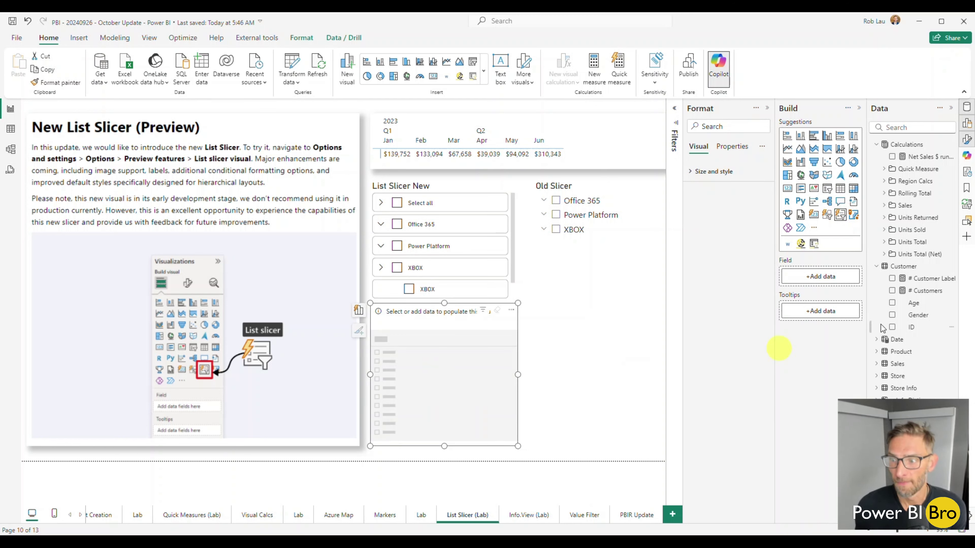
{"action": "left_click", "coordinate": [877, 352]}
{"action": "scroll", "coordinate": [921, 292], "scroll_direction": "down", "scroll_amount": 3}
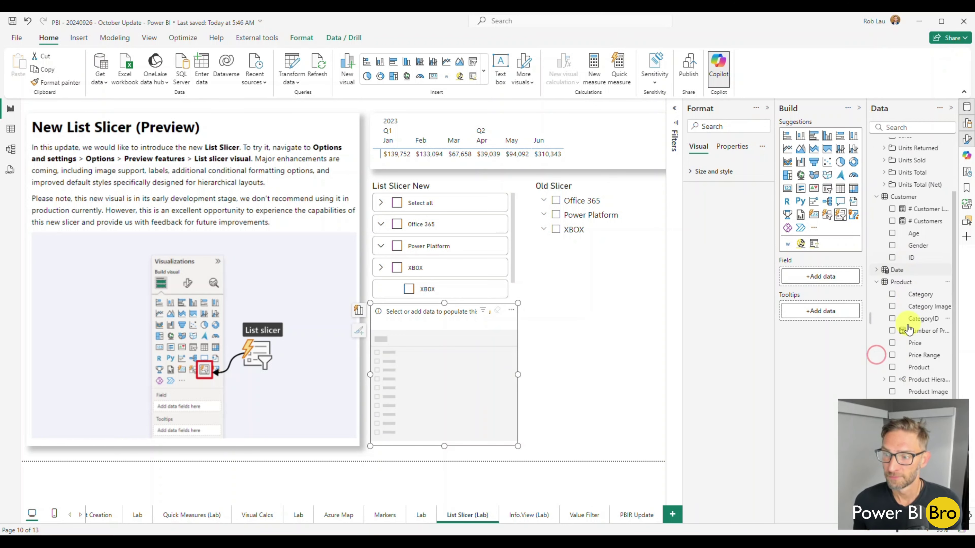
{"action": "left_click_drag", "start_coordinate": [921, 263], "coordinate": [810, 277]}
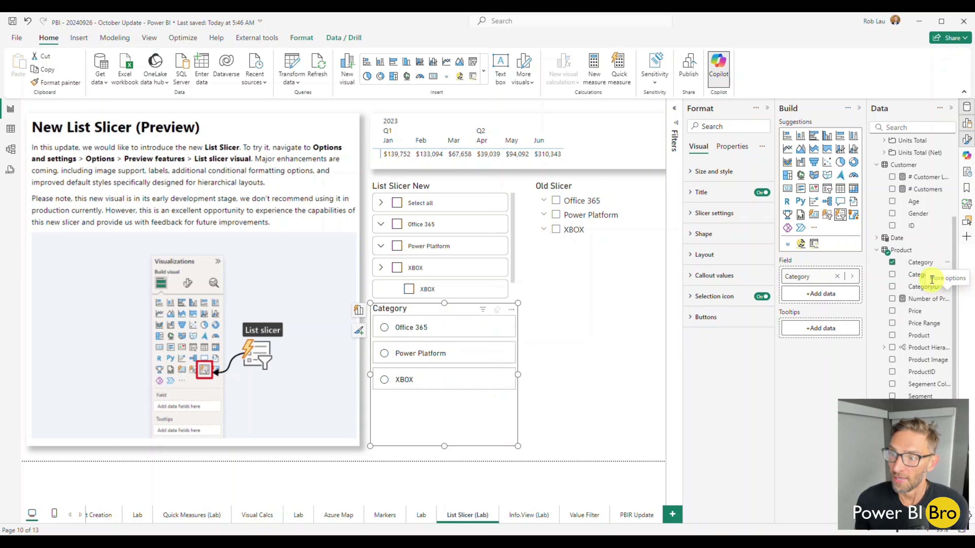
{"action": "left_click_drag", "start_coordinate": [919, 335], "coordinate": [821, 293]}
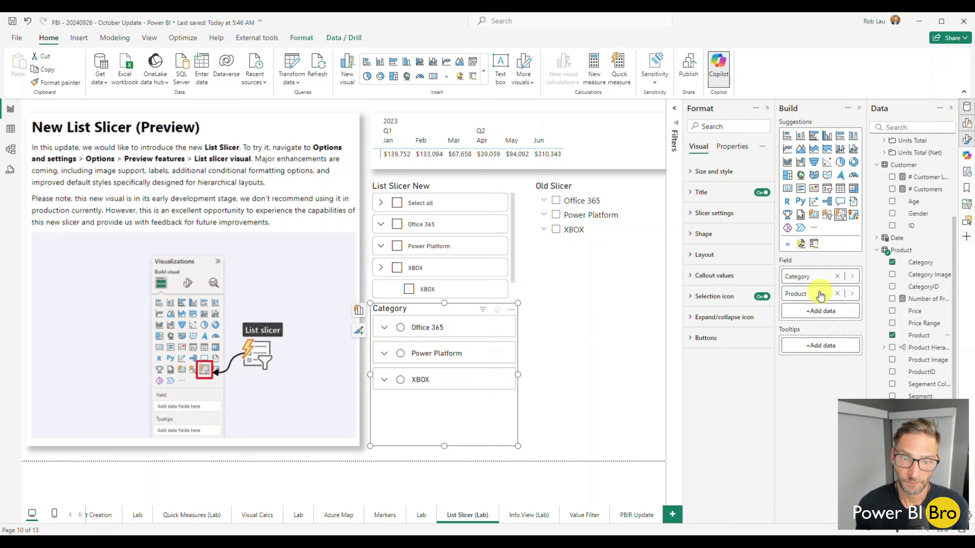
Expand Office 365 in the added list slicer to look through its products, and collapse the group.
{"action": "left_click", "coordinate": [385, 328]}
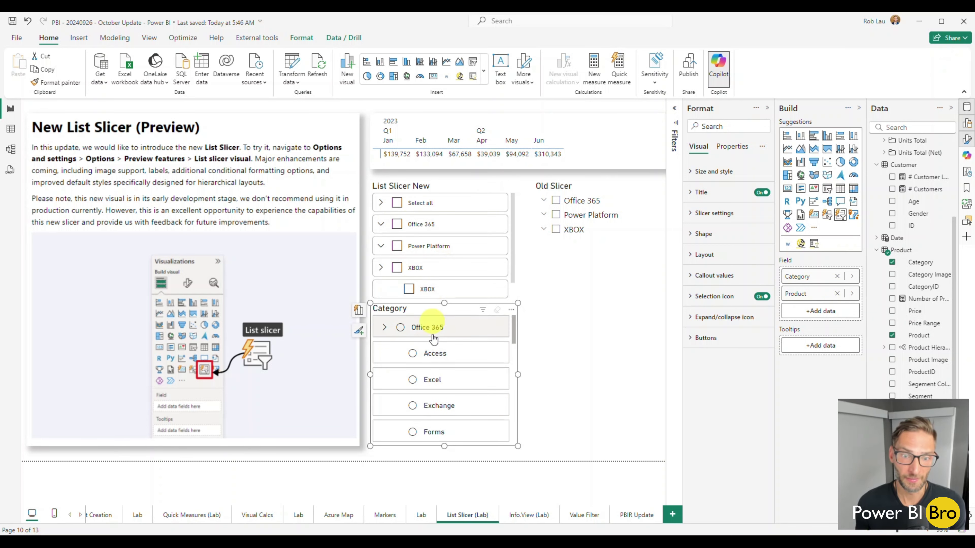
{"action": "scroll", "coordinate": [437, 392], "scroll_direction": "down", "scroll_amount": 3}
{"action": "scroll", "coordinate": [441, 392], "scroll_direction": "up", "scroll_amount": 3}
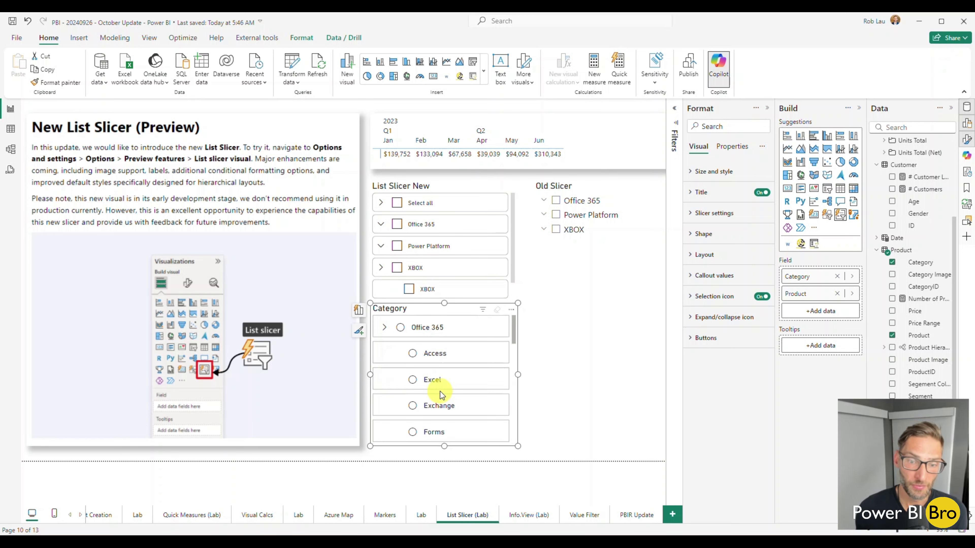
{"action": "left_click", "coordinate": [385, 328]}
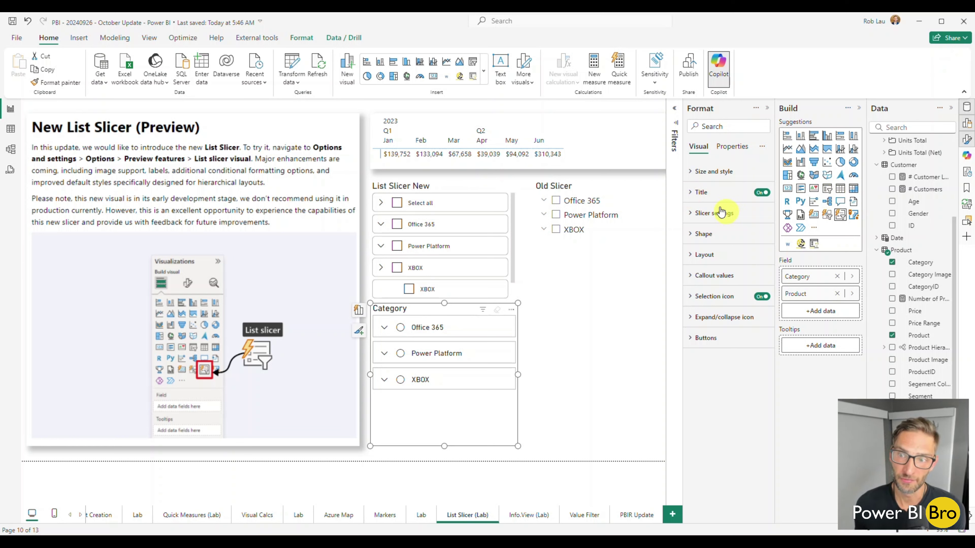
Turn off single select for the added list slicer, and select and expand its Office 365 group.
{"action": "left_click", "coordinate": [712, 214]}
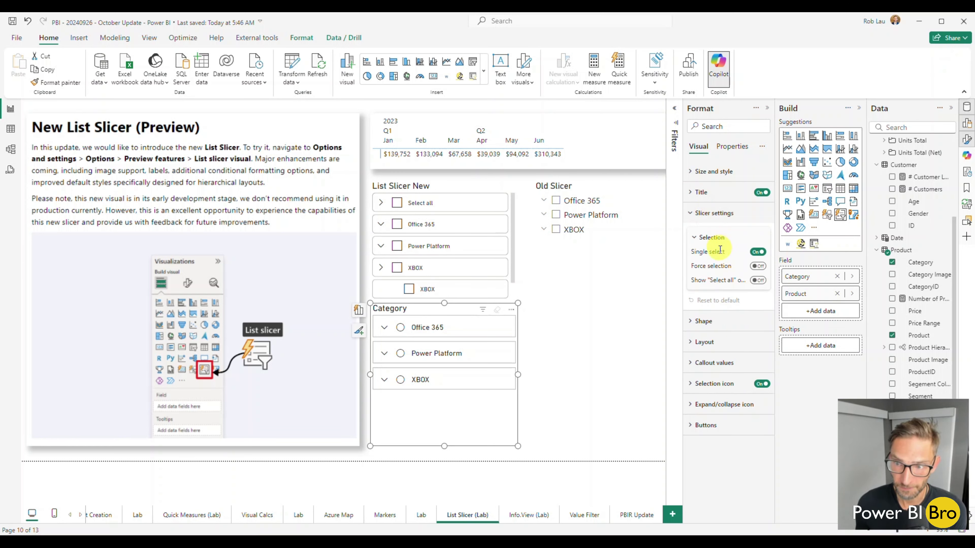
{"action": "left_click", "coordinate": [758, 253]}
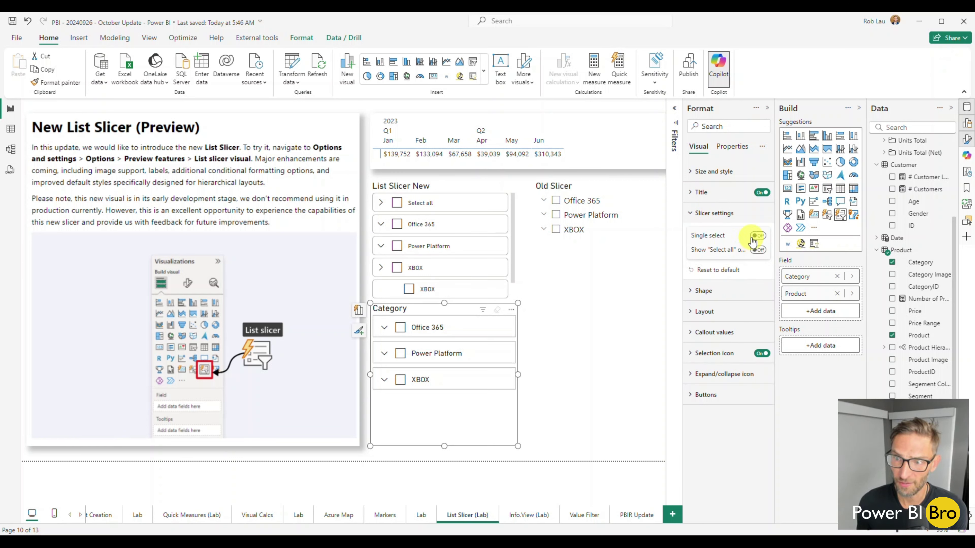
{"action": "left_click", "coordinate": [400, 328]}
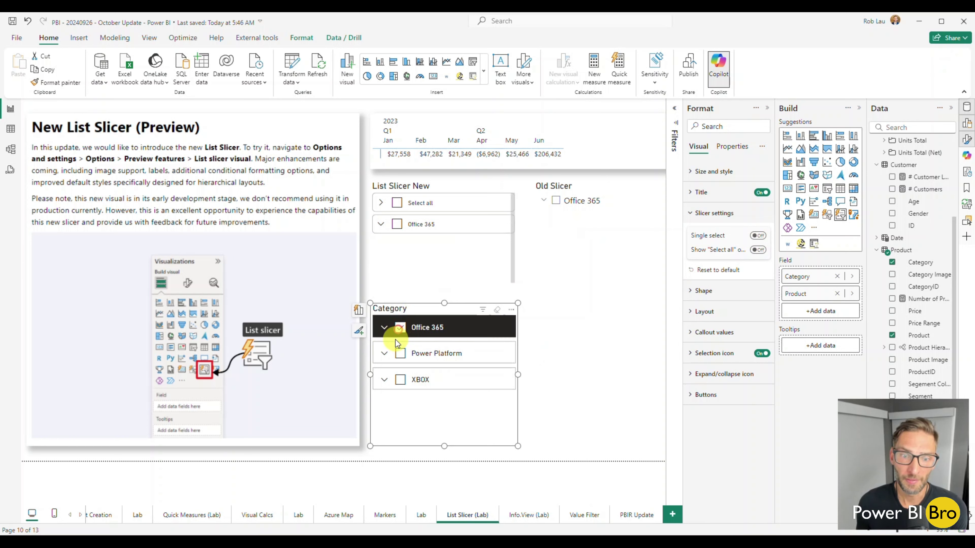
{"action": "left_click", "coordinate": [382, 330]}
Clear the Office 365 group selection in the added slicer and select only Excel and Access within it.
{"action": "left_click", "coordinate": [408, 348]}
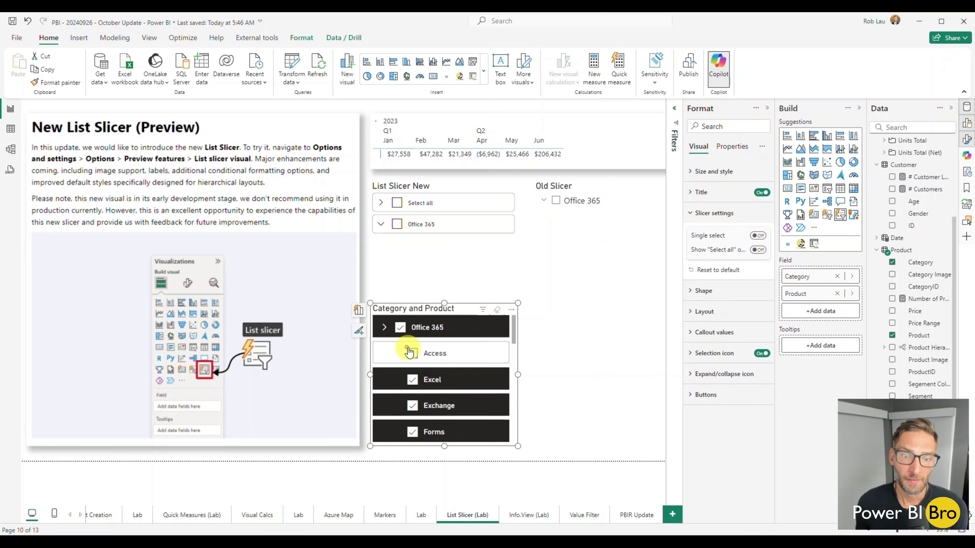
{"action": "left_click", "coordinate": [405, 329]}
{"action": "left_click", "coordinate": [406, 333]}
{"action": "left_click", "coordinate": [412, 380]}
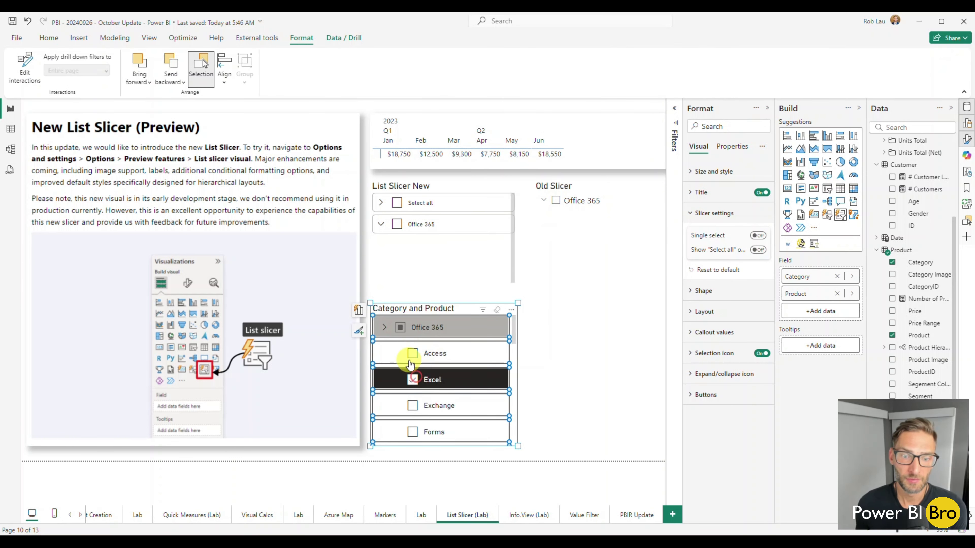
{"action": "left_click", "coordinate": [412, 353]}
{"action": "left_click", "coordinate": [603, 379]}
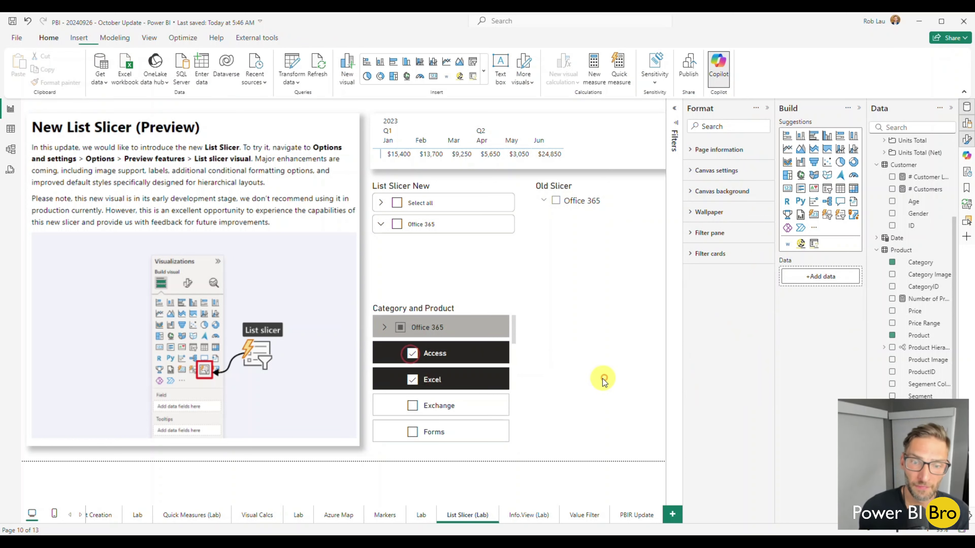
Turn on the Show "Select all" option for the added list slicer and open its Shape settings.
{"action": "left_click", "coordinate": [516, 409]}
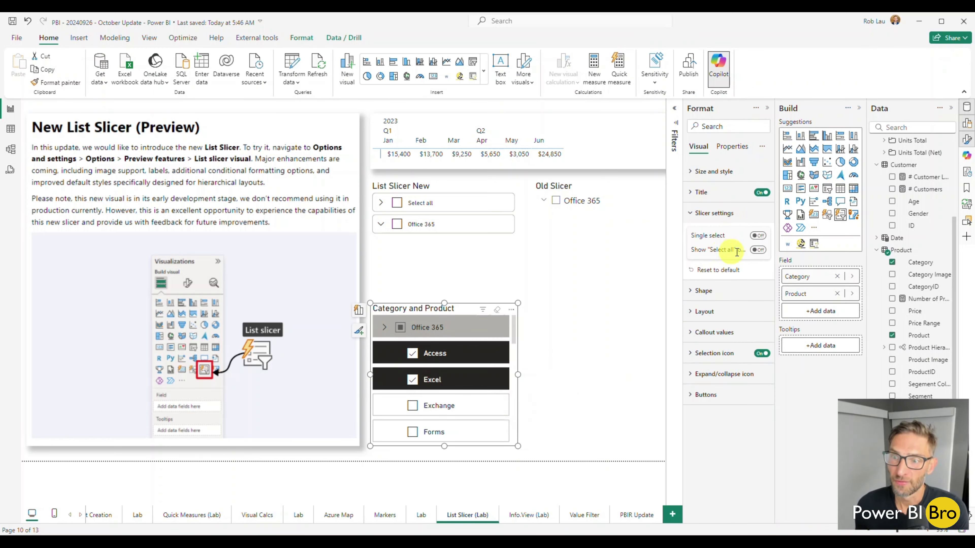
{"action": "left_click", "coordinate": [756, 250]}
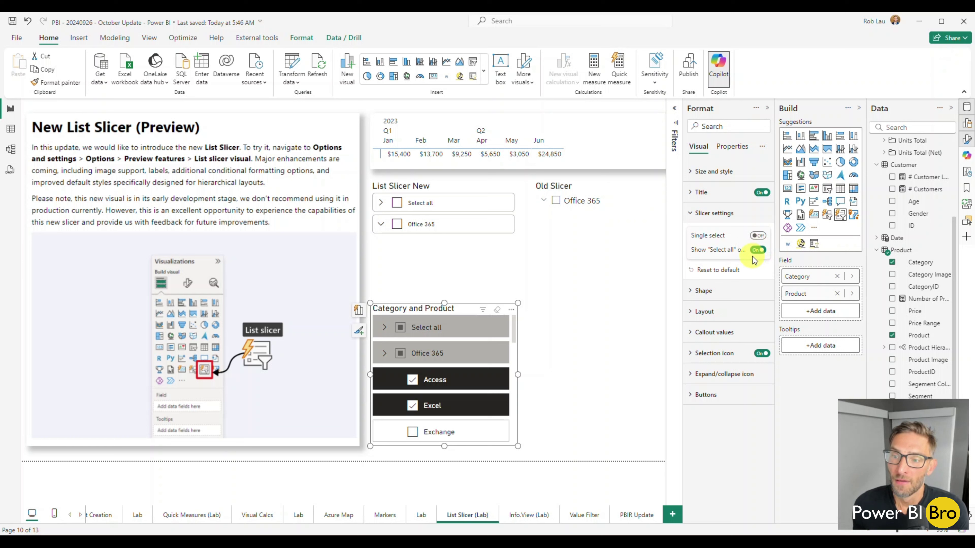
{"action": "left_click", "coordinate": [702, 290]}
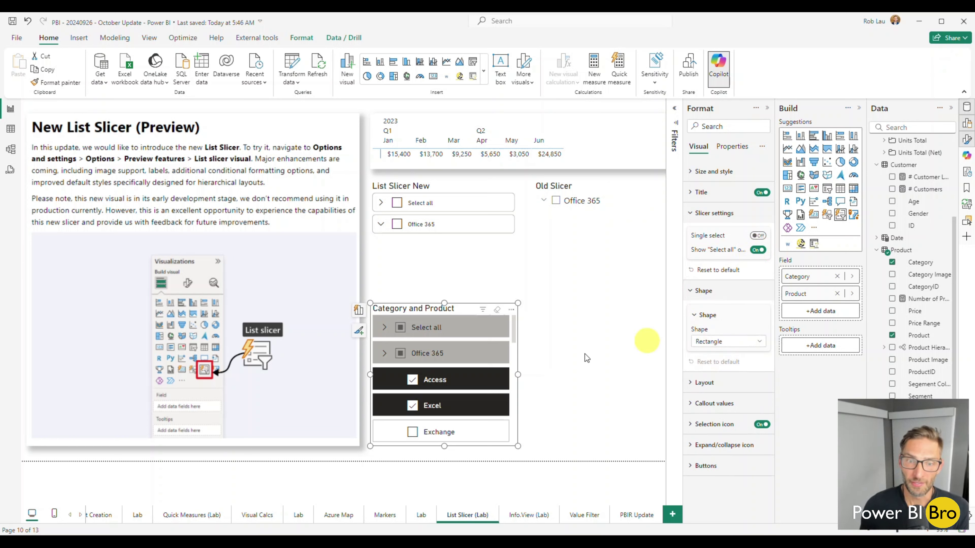
{"action": "left_click", "coordinate": [559, 369]}
Use Select all in the added list slicer to select every item, and deselect them all.
{"action": "left_click", "coordinate": [400, 327]}
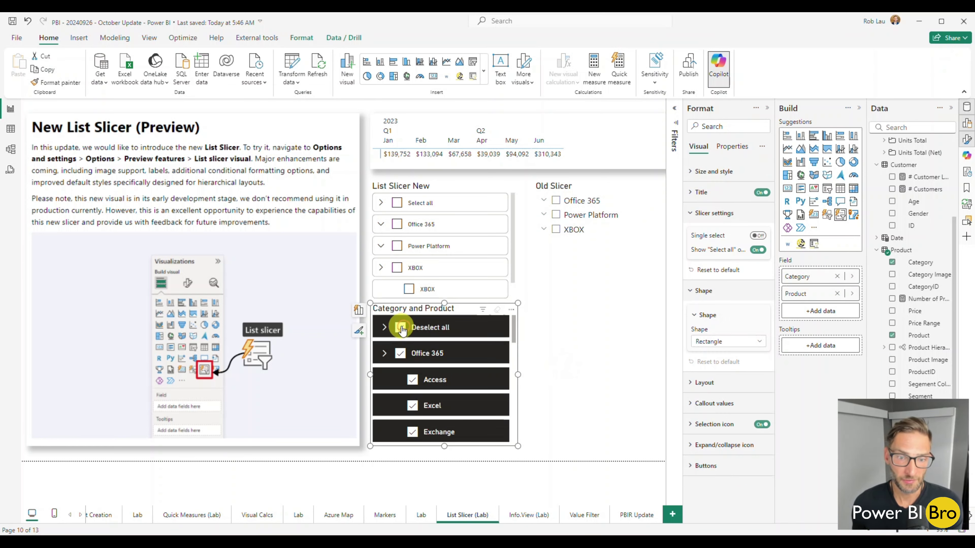
{"action": "left_click", "coordinate": [401, 328]}
{"action": "left_click", "coordinate": [608, 362]}
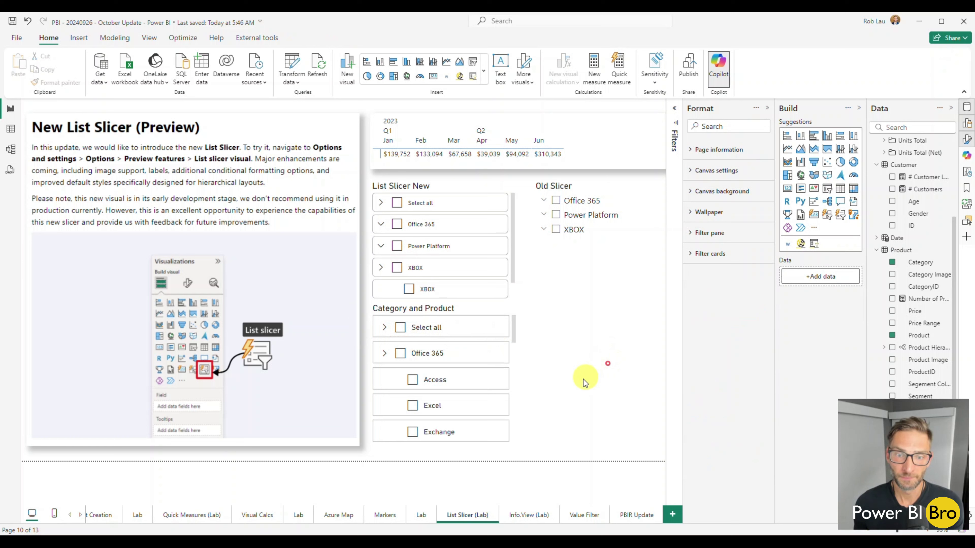
Set the Category and Product list slicer's shape to Rounded Rectangle with 11 px rounded corners.
{"action": "left_click", "coordinate": [514, 362]}
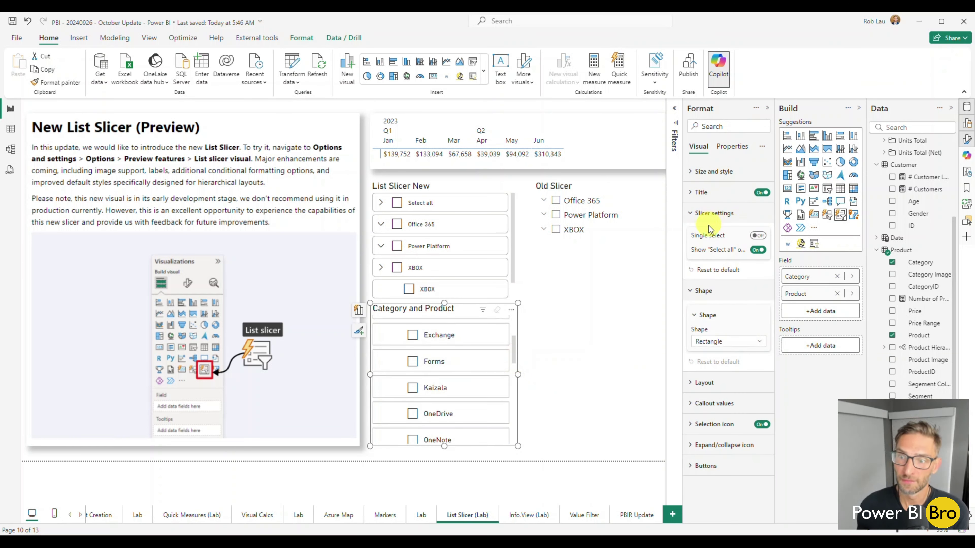
{"action": "left_click", "coordinate": [709, 219]}
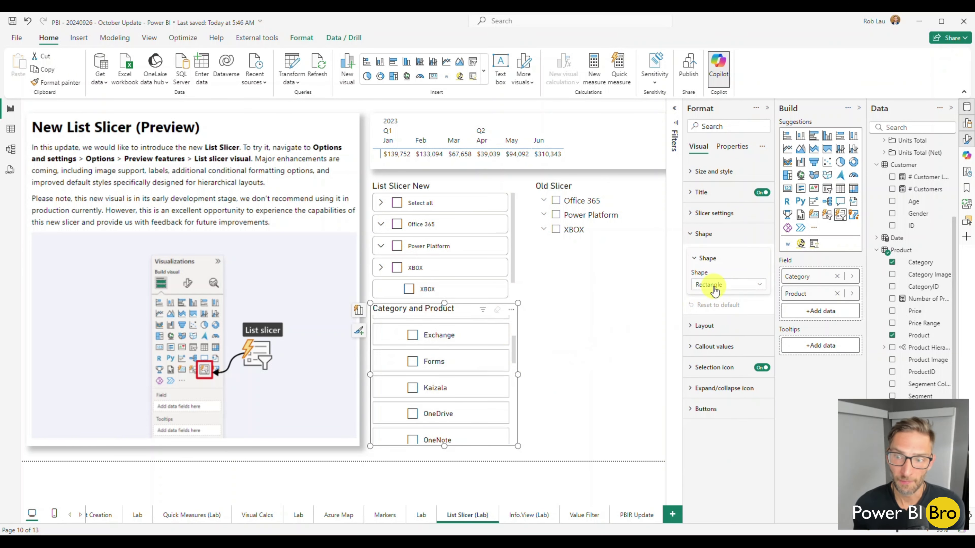
{"action": "left_click", "coordinate": [727, 284]}
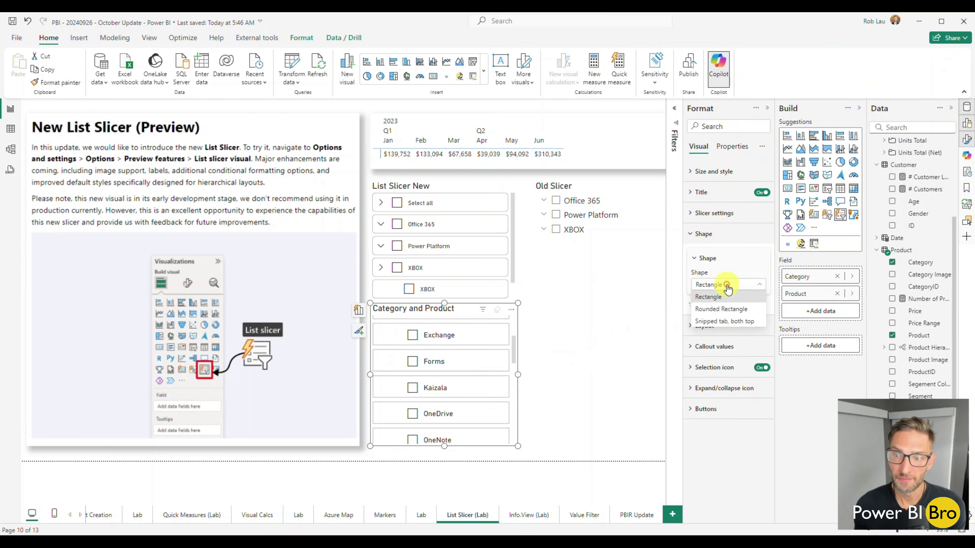
{"action": "left_click", "coordinate": [722, 309]}
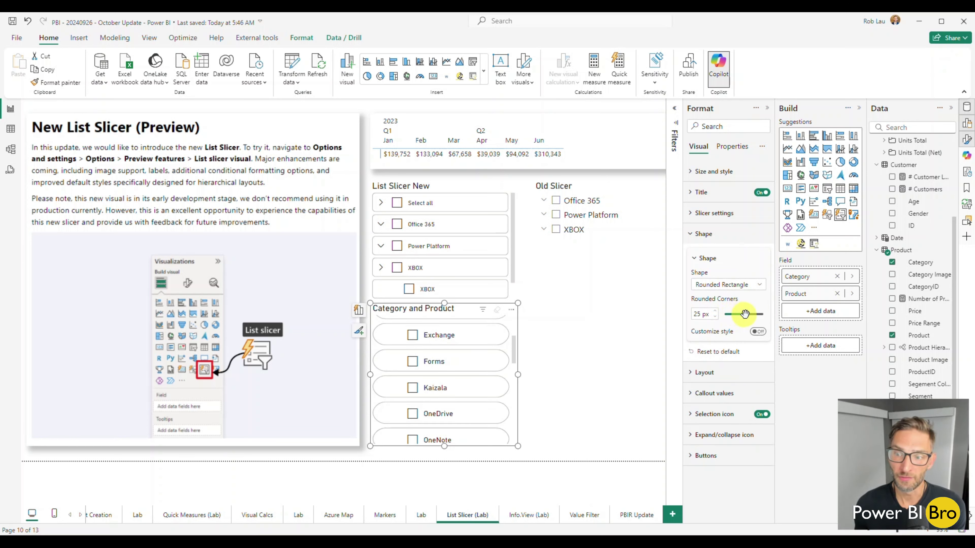
{"action": "left_click_drag", "start_coordinate": [745, 314], "coordinate": [734, 315]}
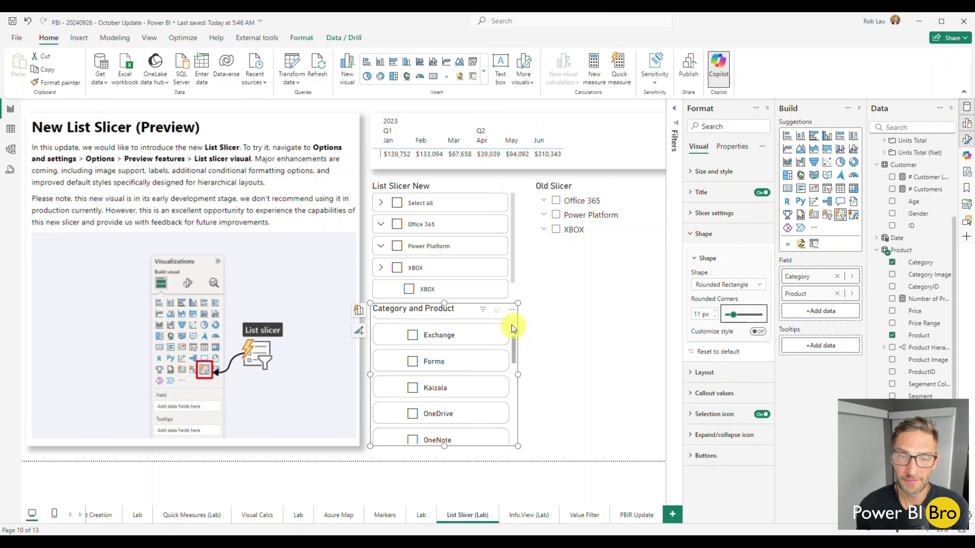
Try the "Snipped tab, both top" shape on the Category and Product slicer, and return it to Rounded Rectangle.
{"action": "left_click", "coordinate": [758, 294]}
{"action": "left_click", "coordinate": [743, 324]}
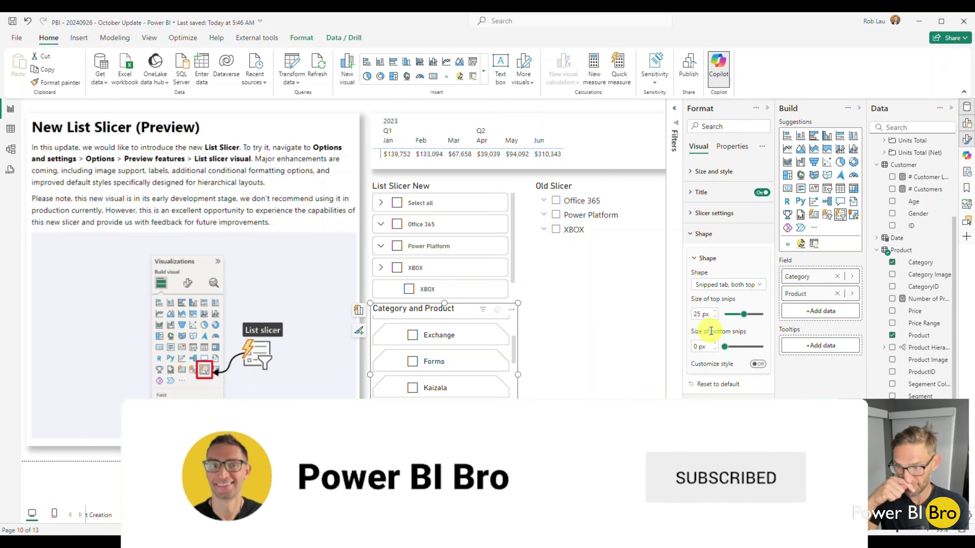
{"action": "left_click", "coordinate": [734, 292]}
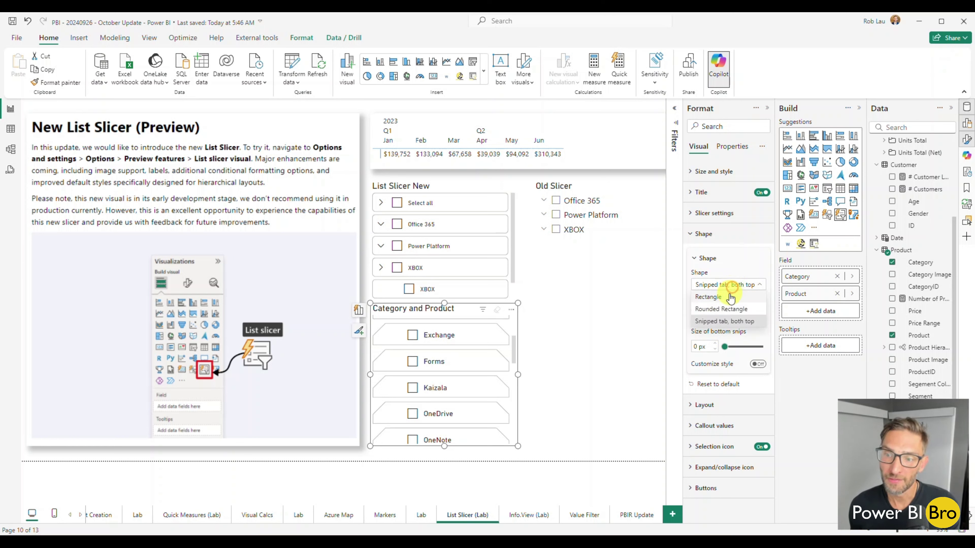
{"action": "left_click", "coordinate": [720, 305]}
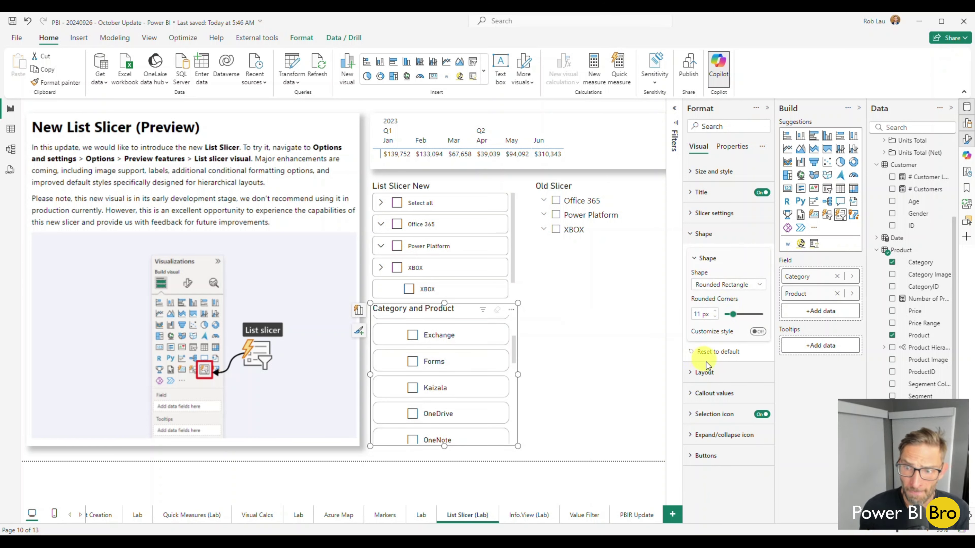
Open the Category and Product slicer's Layout settings, and turn its fixed number of buttons off and back on.
{"action": "left_click", "coordinate": [706, 372]}
{"action": "scroll", "coordinate": [723, 369], "scroll_direction": "down", "scroll_amount": 3}
{"action": "scroll", "coordinate": [438, 384], "scroll_direction": "up", "scroll_amount": 5}
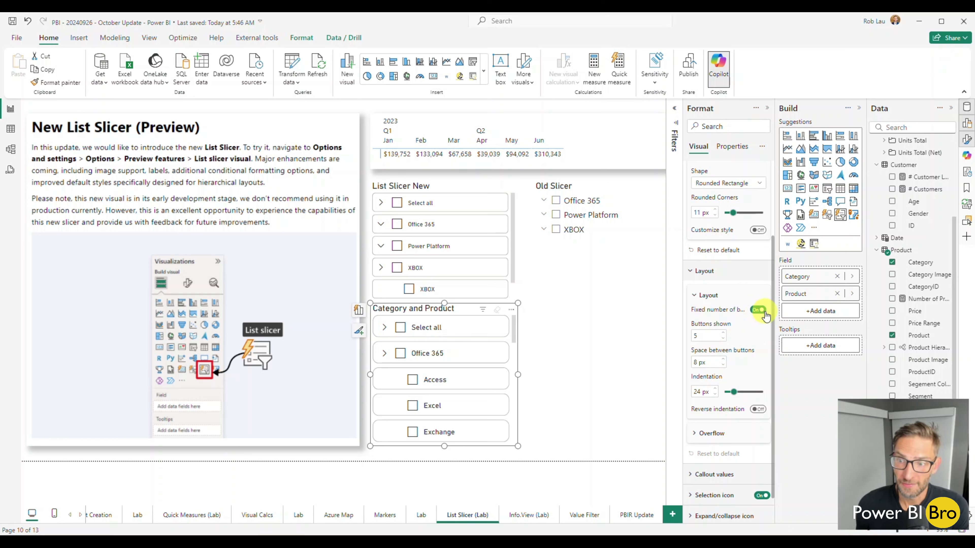
{"action": "left_click", "coordinate": [756, 310]}
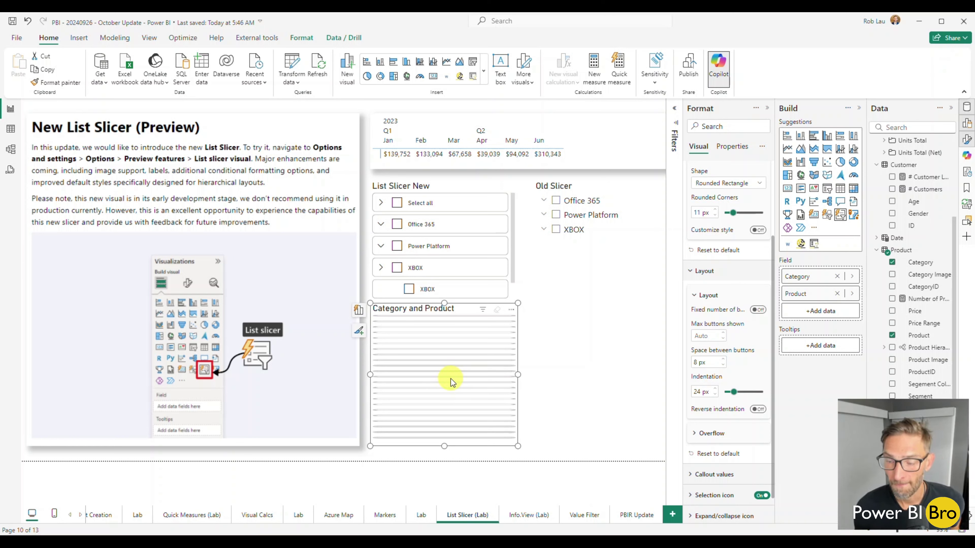
{"action": "left_click", "coordinate": [758, 310]}
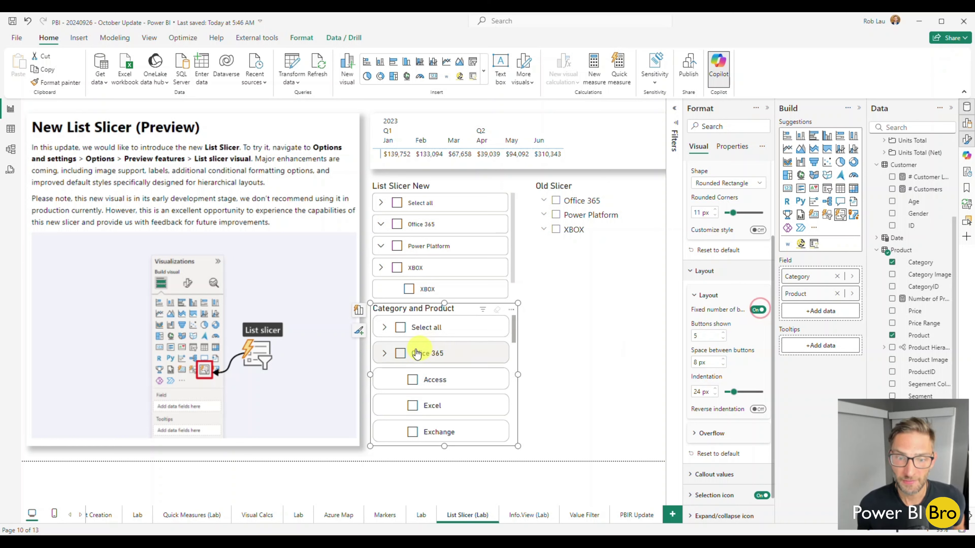
Set the space between the slicer's buttons to 6 px, and toggle reverse indentation on and back off.
{"action": "scroll", "coordinate": [448, 389], "scroll_direction": "down", "scroll_amount": 10}
{"action": "scroll", "coordinate": [449, 388], "scroll_direction": "up", "scroll_amount": 10}
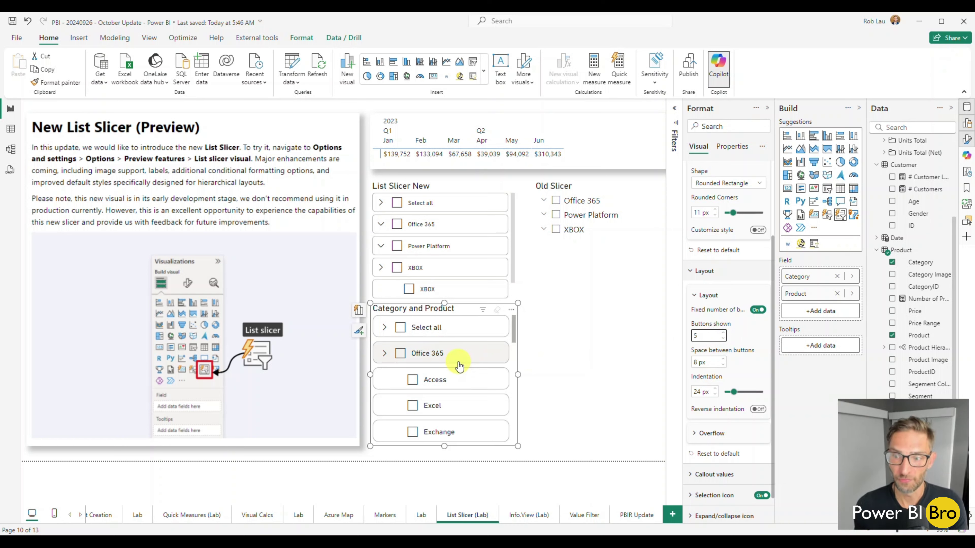
{"action": "left_click", "coordinate": [723, 366]}
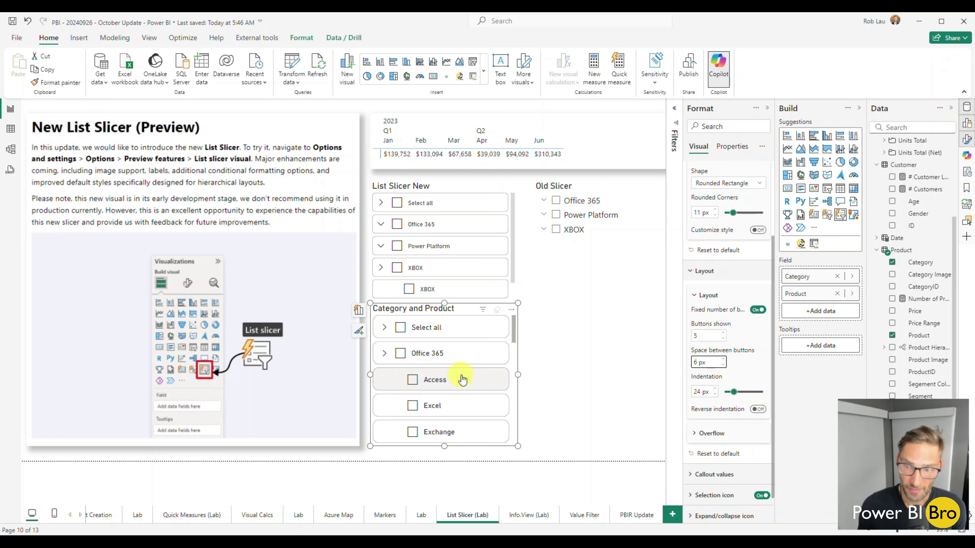
{"action": "scroll", "coordinate": [757, 412], "scroll_direction": "down", "scroll_amount": 1}
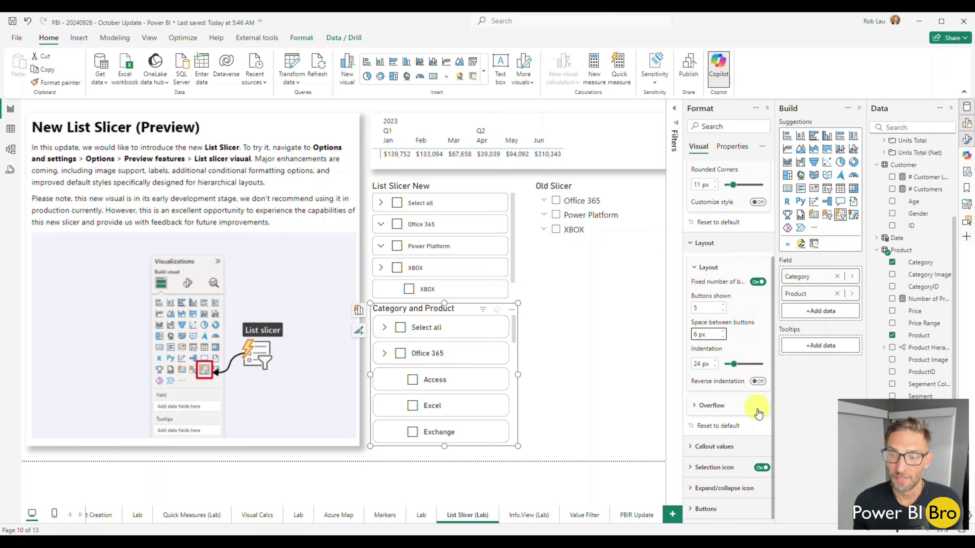
{"action": "left_click", "coordinate": [758, 383]}
{"action": "left_click", "coordinate": [758, 384]}
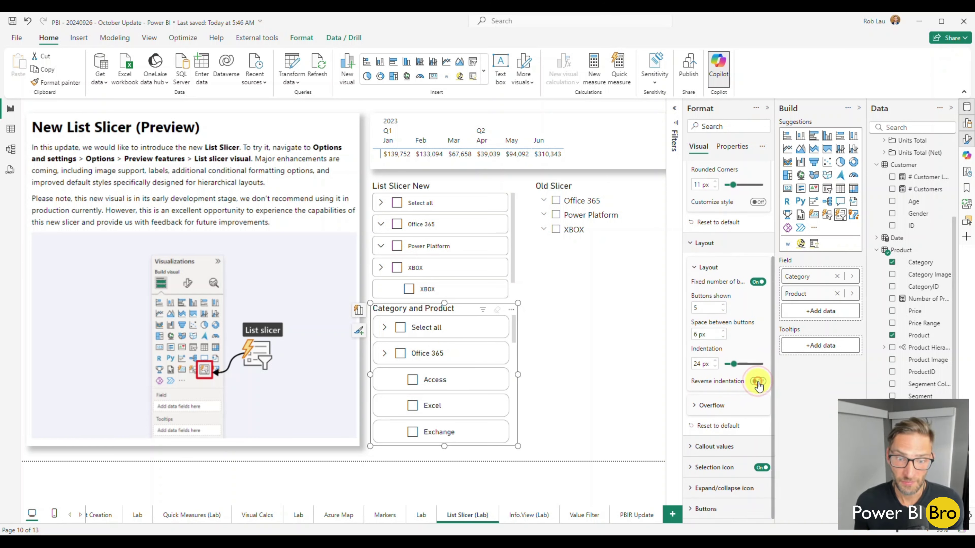
Open the slicer's Overflow settings and look through its items with the continuous scroll style.
{"action": "left_click", "coordinate": [709, 405]}
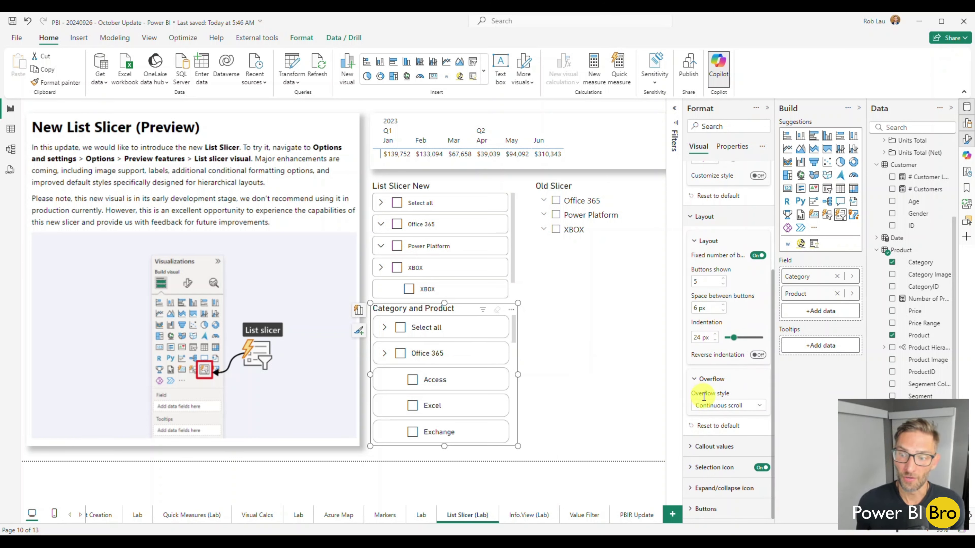
{"action": "scroll", "coordinate": [431, 370], "scroll_direction": "down", "scroll_amount": 5}
{"action": "scroll", "coordinate": [447, 381], "scroll_direction": "up", "scroll_amount": 3}
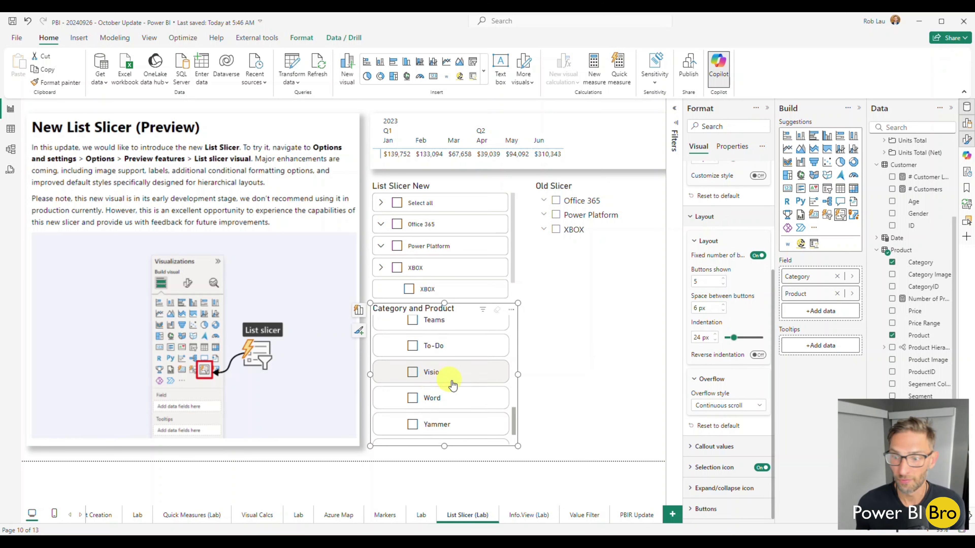
{"action": "scroll", "coordinate": [454, 391], "scroll_direction": "up", "scroll_amount": 2}
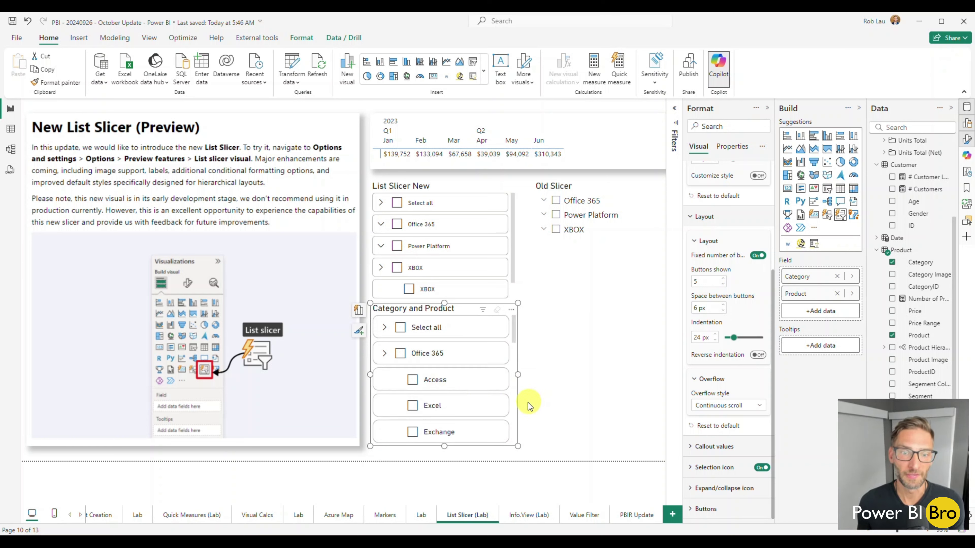
Try the Paginated overflow style by paging forward twice through the slicer items, and return it to Continuous scroll.
{"action": "left_click", "coordinate": [713, 406]}
{"action": "left_click", "coordinate": [709, 419]}
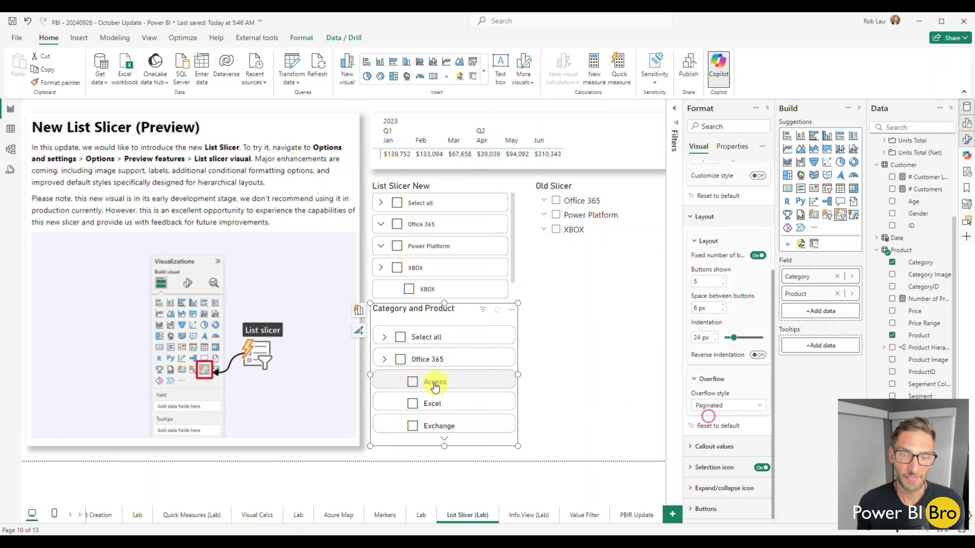
{"action": "left_click", "coordinate": [444, 438]}
{"action": "left_click", "coordinate": [444, 438]}
{"action": "left_click", "coordinate": [700, 407]}
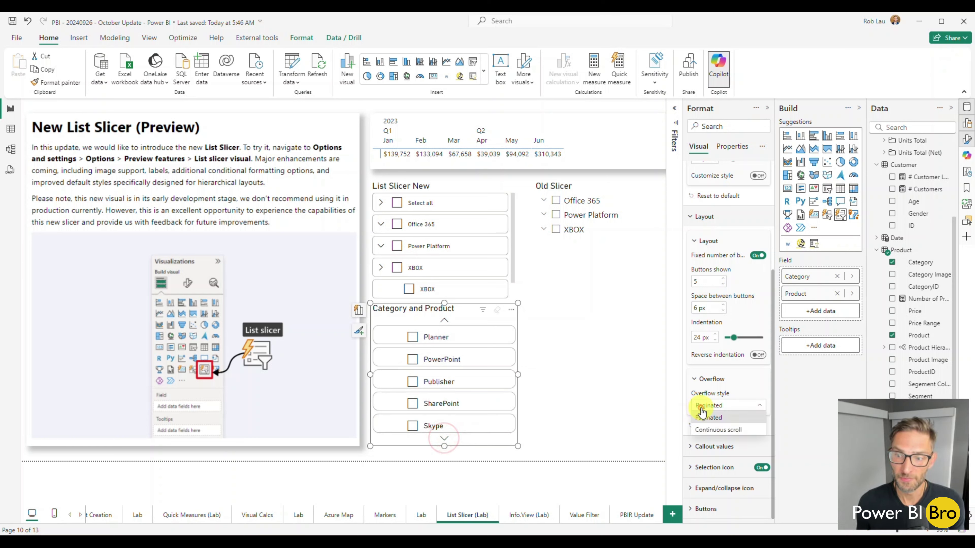
{"action": "left_click", "coordinate": [707, 427]}
{"action": "scroll", "coordinate": [422, 364], "scroll_direction": "down", "scroll_amount": 5}
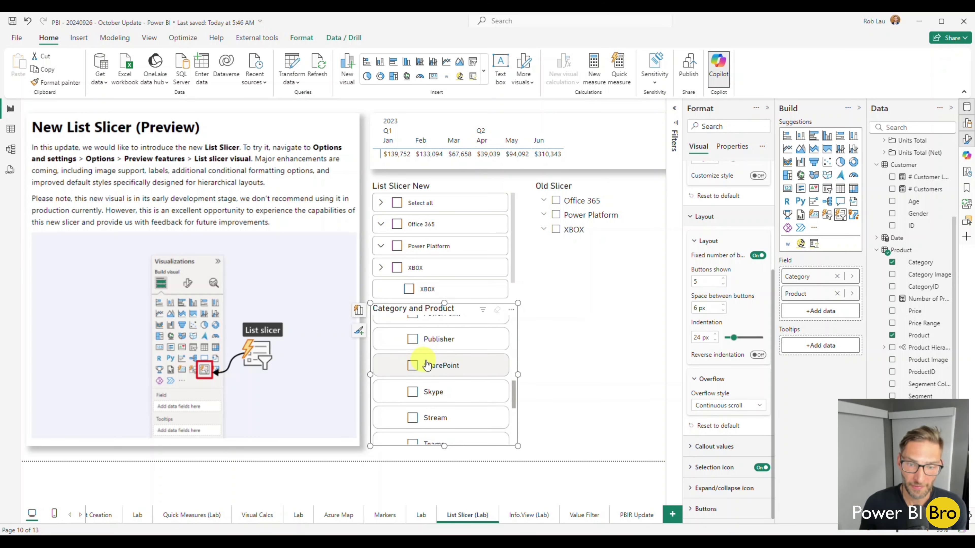
{"action": "scroll", "coordinate": [429, 365], "scroll_direction": "up", "scroll_amount": 4}
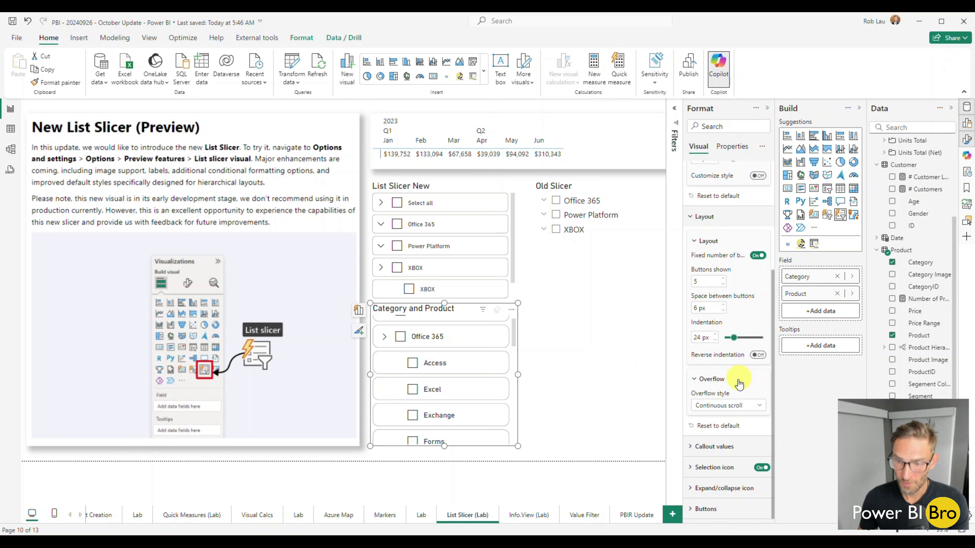
Open the Callout values settings of the Category and Product slicer.
{"action": "left_click", "coordinate": [697, 217]}
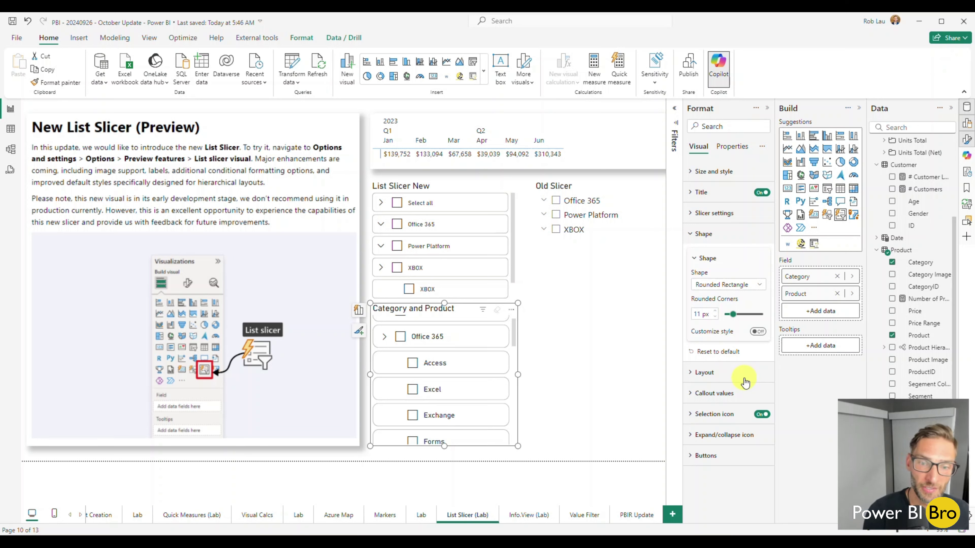
{"action": "left_click", "coordinate": [729, 374]}
{"action": "scroll", "coordinate": [737, 385], "scroll_direction": "down", "scroll_amount": 4}
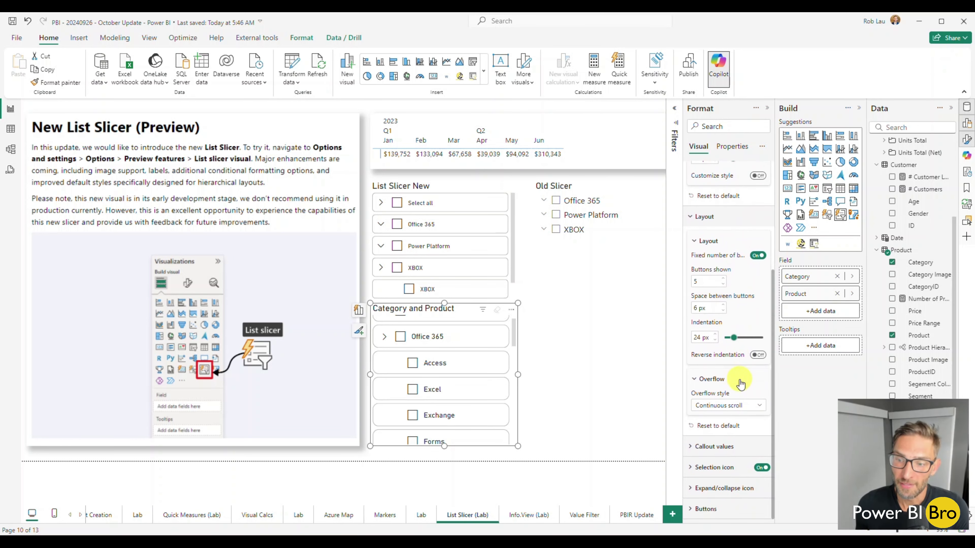
{"action": "left_click", "coordinate": [715, 447]}
{"action": "scroll", "coordinate": [726, 436], "scroll_direction": "down", "scroll_amount": 5}
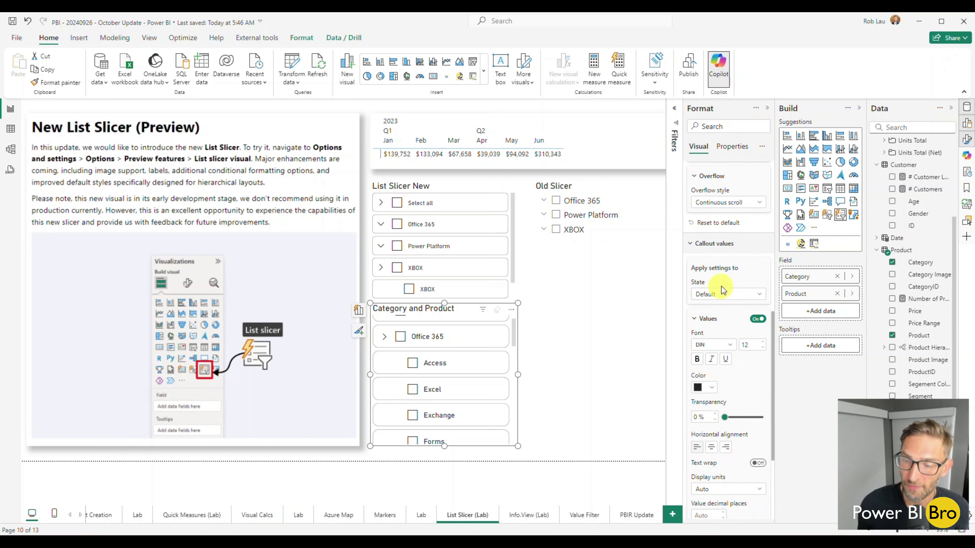
Make the slicer's callout values bold and red for the Hover state.
{"action": "left_click", "coordinate": [721, 295]}
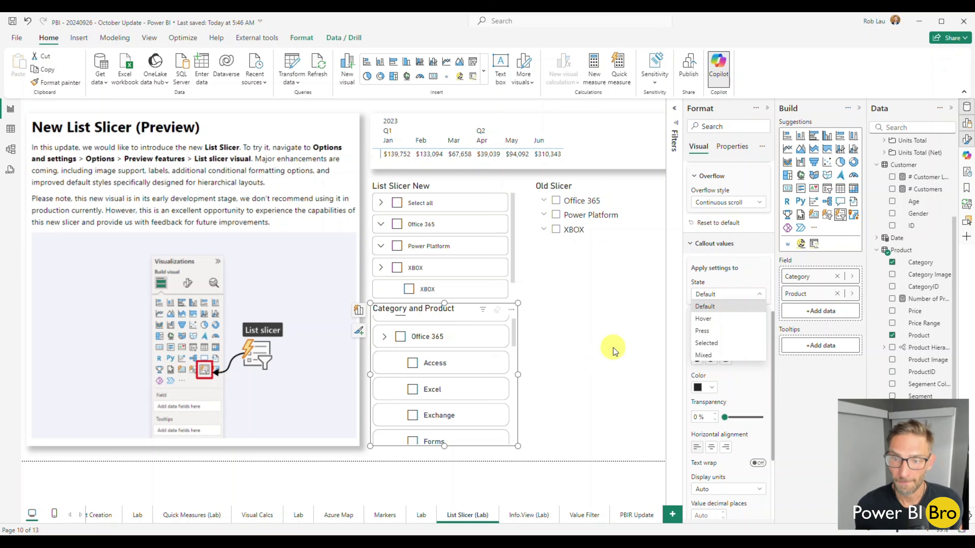
{"action": "left_click", "coordinate": [726, 320]}
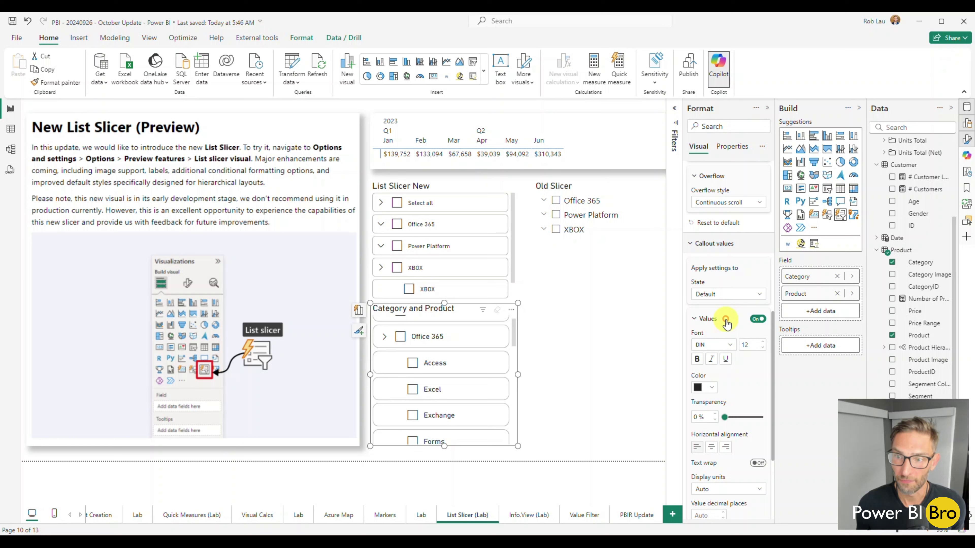
{"action": "left_click", "coordinate": [713, 388]}
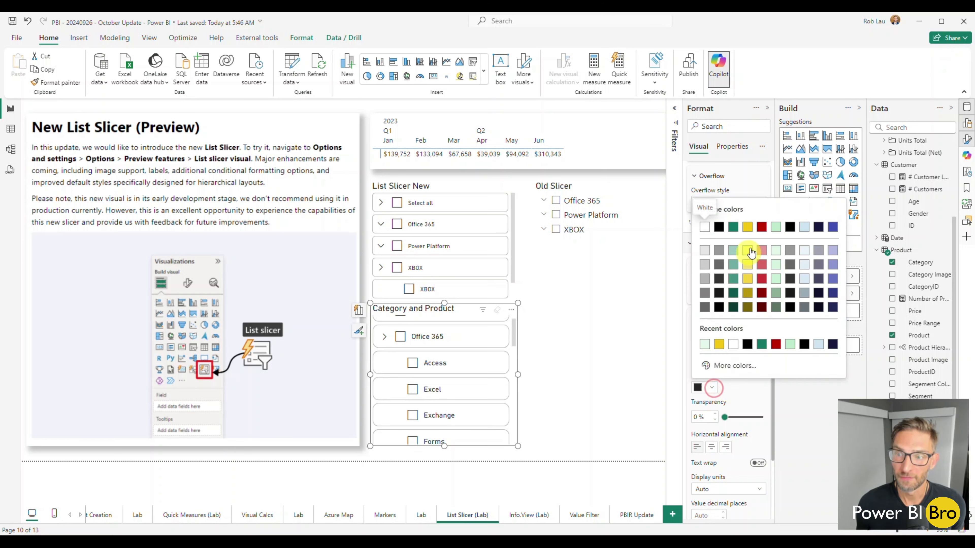
{"action": "left_click", "coordinate": [762, 226]}
{"action": "left_click", "coordinate": [697, 359]}
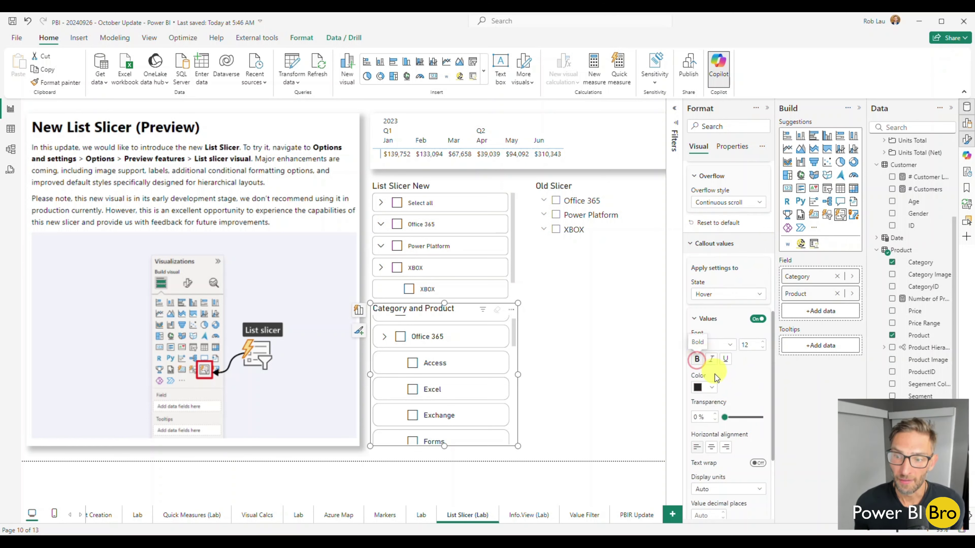
{"action": "left_click", "coordinate": [712, 387]}
{"action": "left_click", "coordinate": [765, 230]}
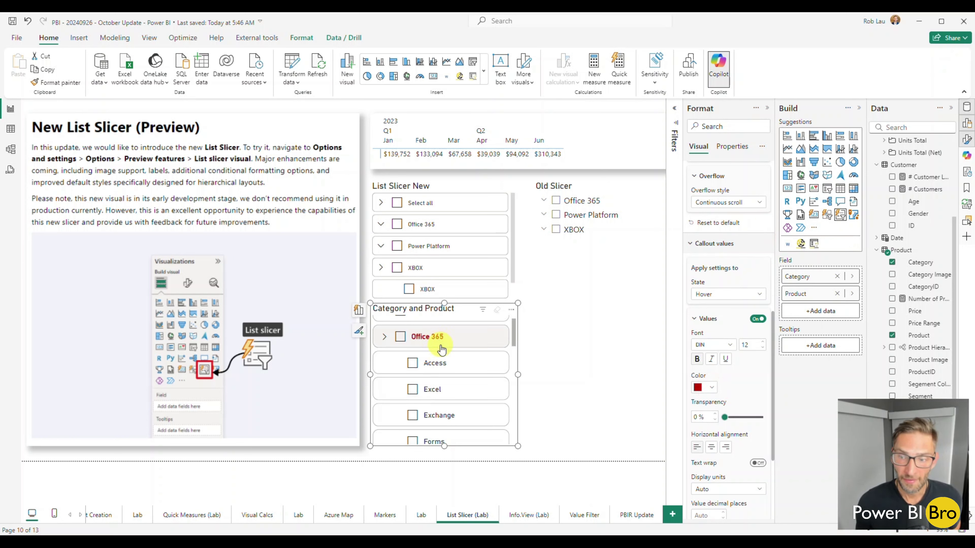
Review the callout value settings for the Selected state, selecting and clearing Access in the slicer to preview them.
{"action": "left_click", "coordinate": [727, 298]}
{"action": "left_click", "coordinate": [705, 343]}
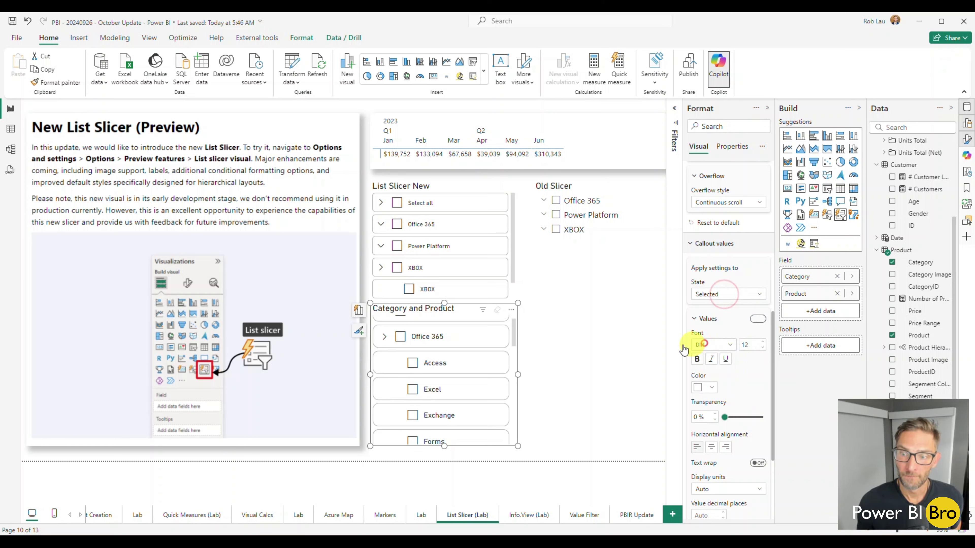
{"action": "left_click", "coordinate": [408, 363]}
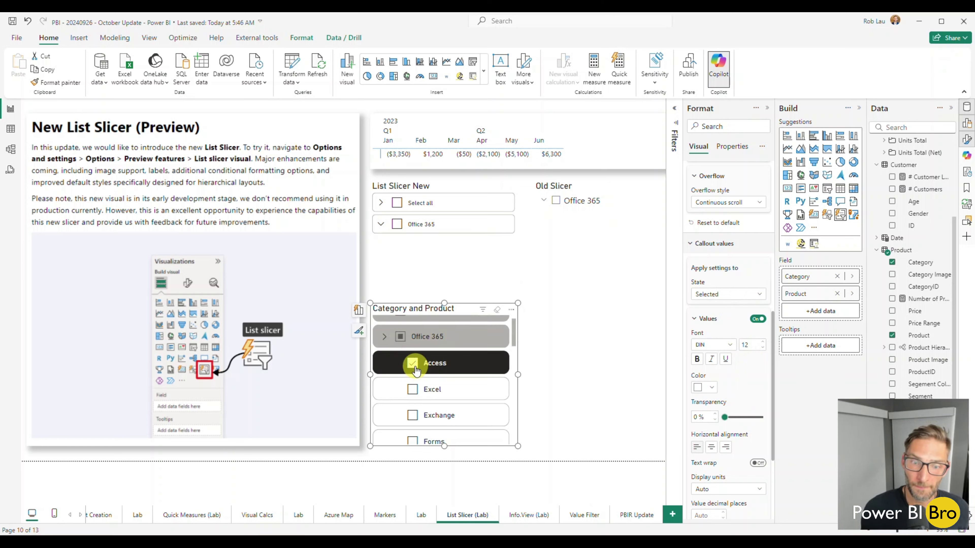
{"action": "left_click", "coordinate": [413, 365]}
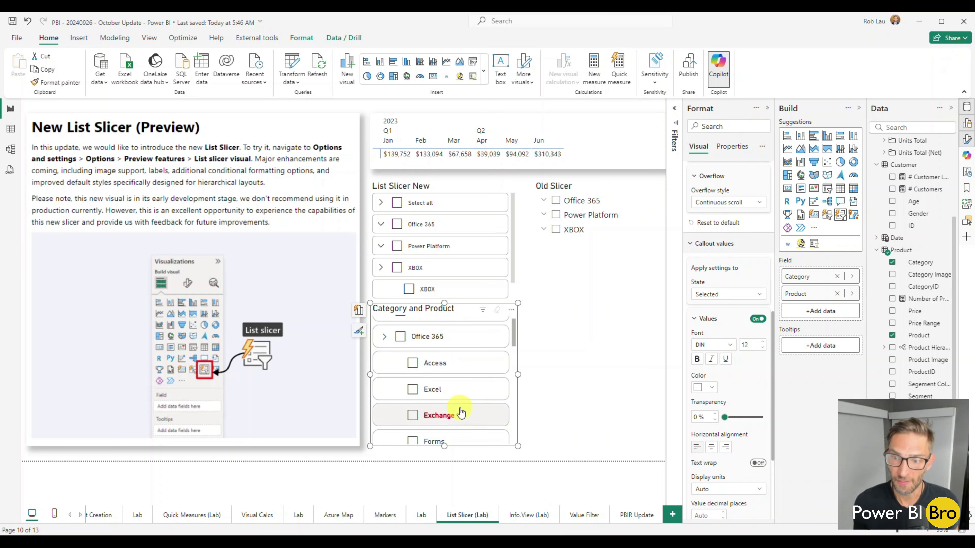
{"action": "scroll", "coordinate": [724, 351], "scroll_direction": "down", "scroll_amount": 2}
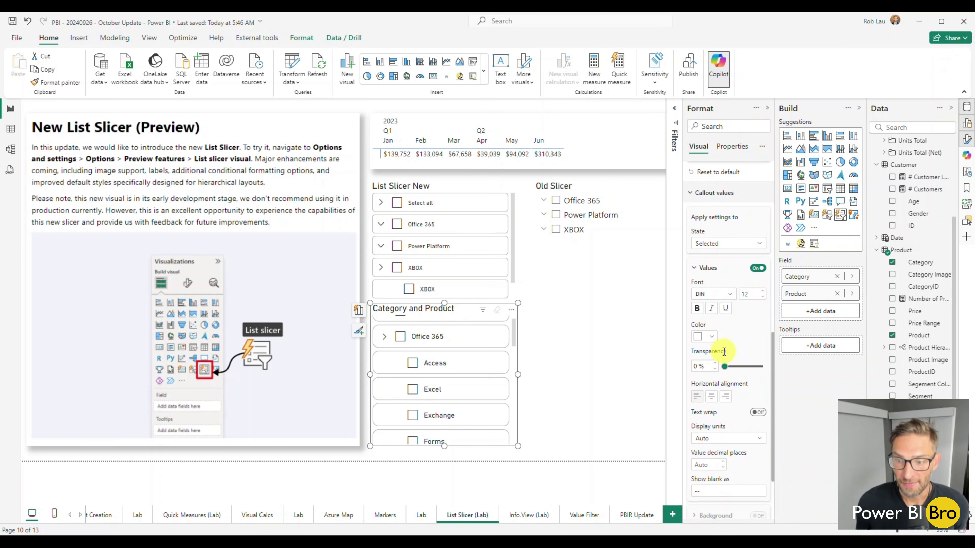
{"action": "scroll", "coordinate": [724, 352], "scroll_direction": "down", "scroll_amount": 4}
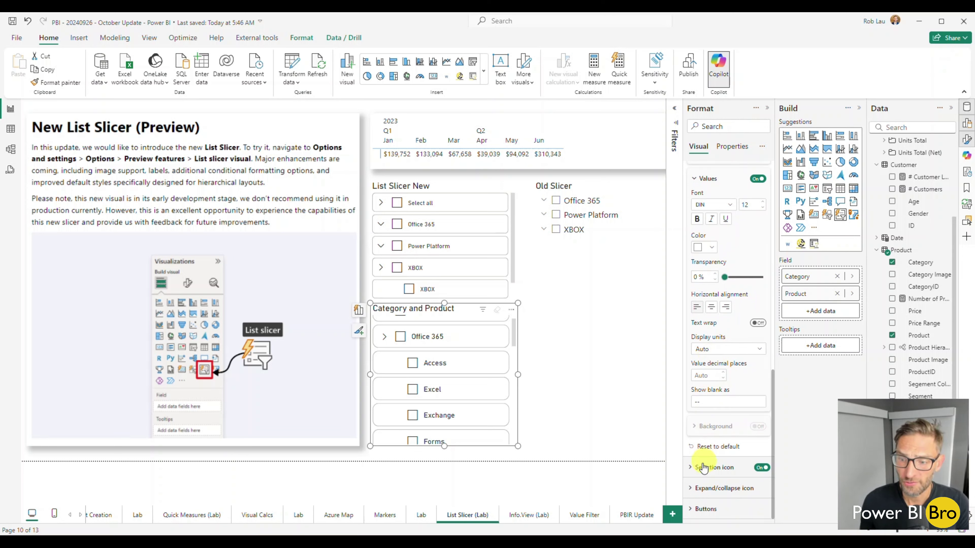
Set the Category and Product slicer's selection icon color to red for the Hover state.
{"action": "left_click", "coordinate": [715, 467]}
{"action": "scroll", "coordinate": [734, 384], "scroll_direction": "down", "scroll_amount": 6}
{"action": "scroll", "coordinate": [734, 365], "scroll_direction": "down", "scroll_amount": 2}
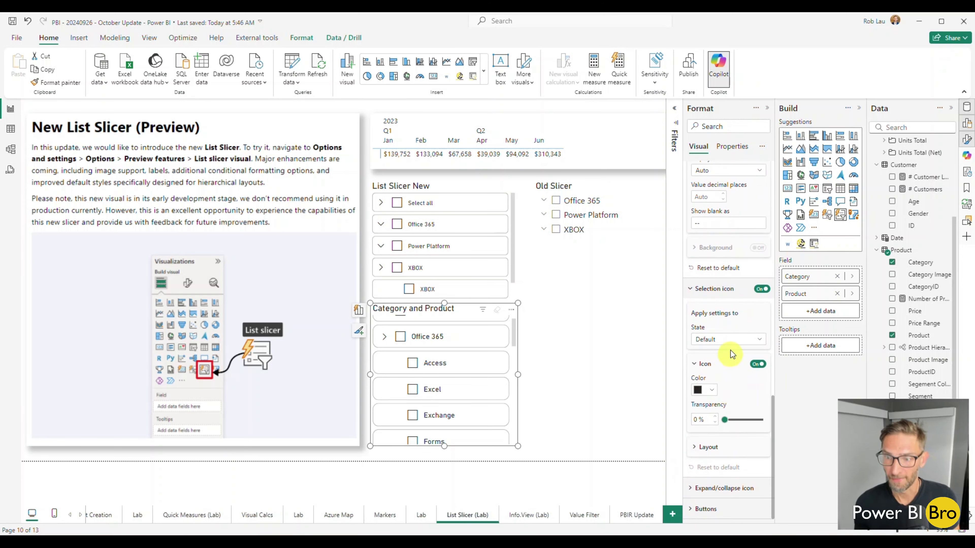
{"action": "left_click", "coordinate": [733, 340]}
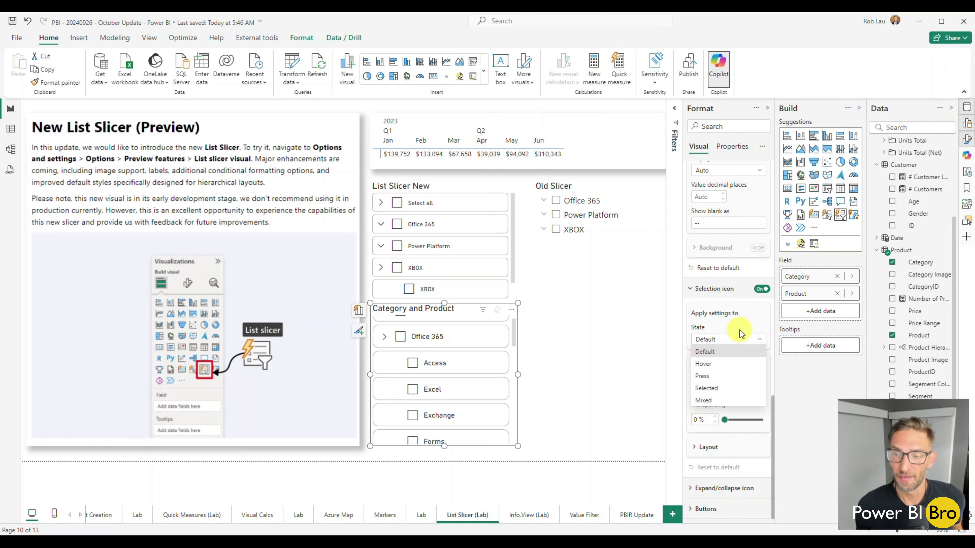
{"action": "left_click", "coordinate": [726, 369]}
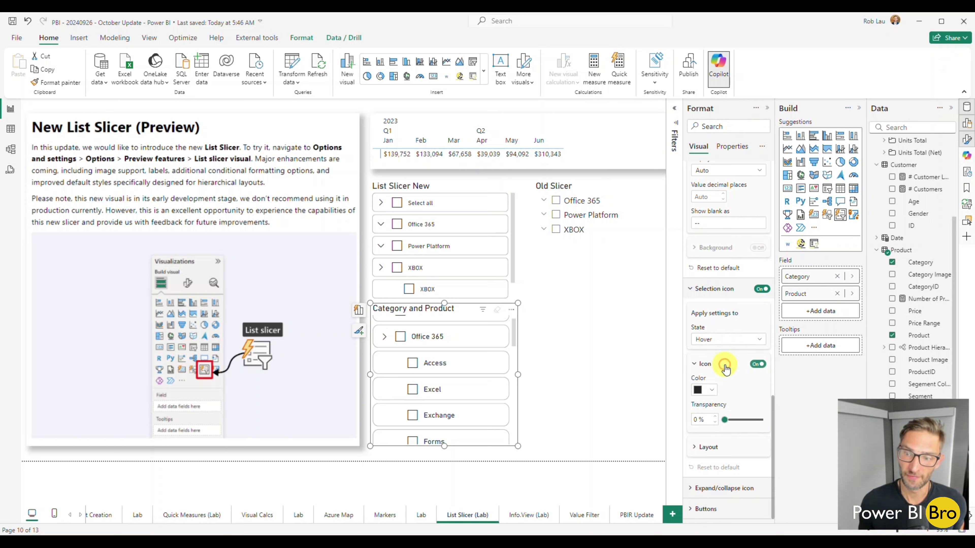
{"action": "left_click", "coordinate": [722, 386]}
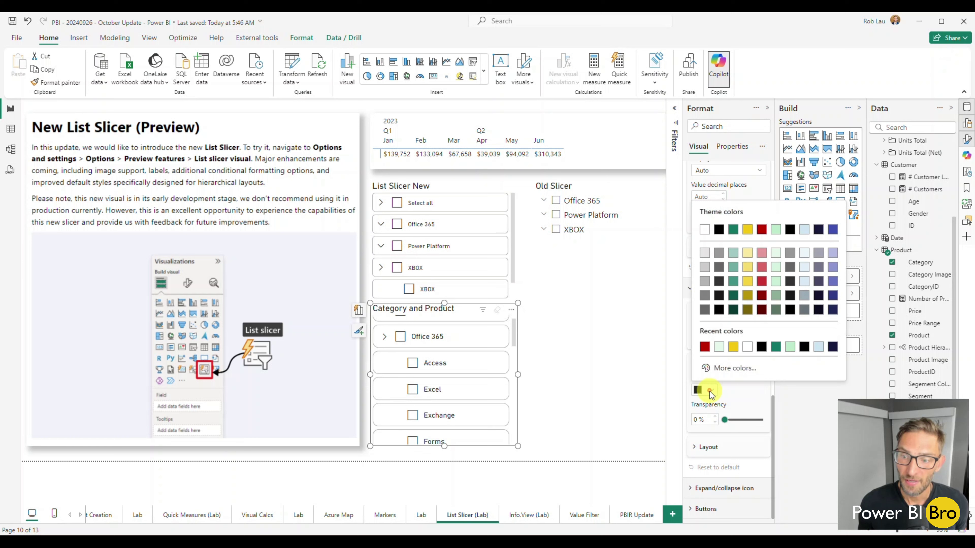
{"action": "left_click", "coordinate": [763, 230]}
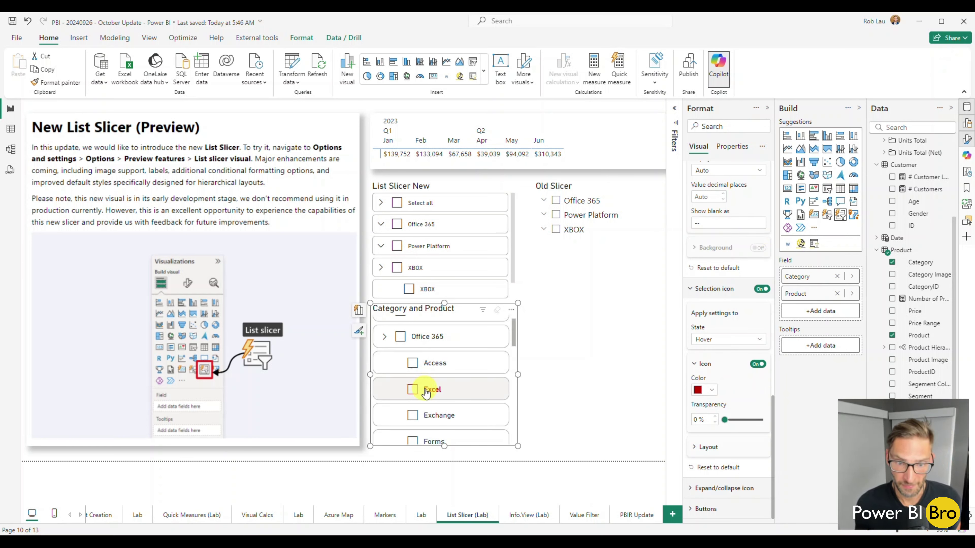
Try the Right position for the slicer's selection icon in the Hover state, and return it to Left.
{"action": "left_click", "coordinate": [707, 447]}
{"action": "scroll", "coordinate": [714, 455], "scroll_direction": "down", "scroll_amount": 1}
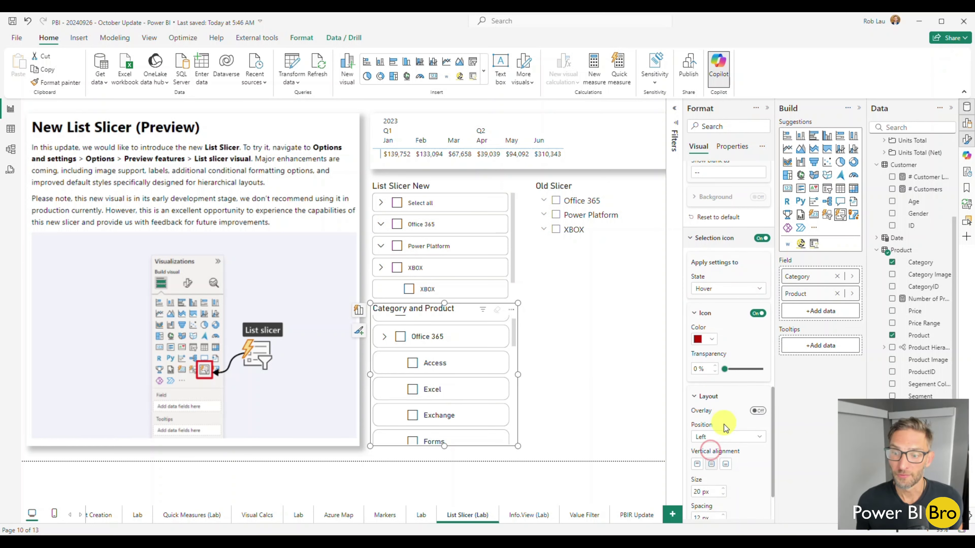
{"action": "scroll", "coordinate": [732, 422], "scroll_direction": "down", "scroll_amount": 1}
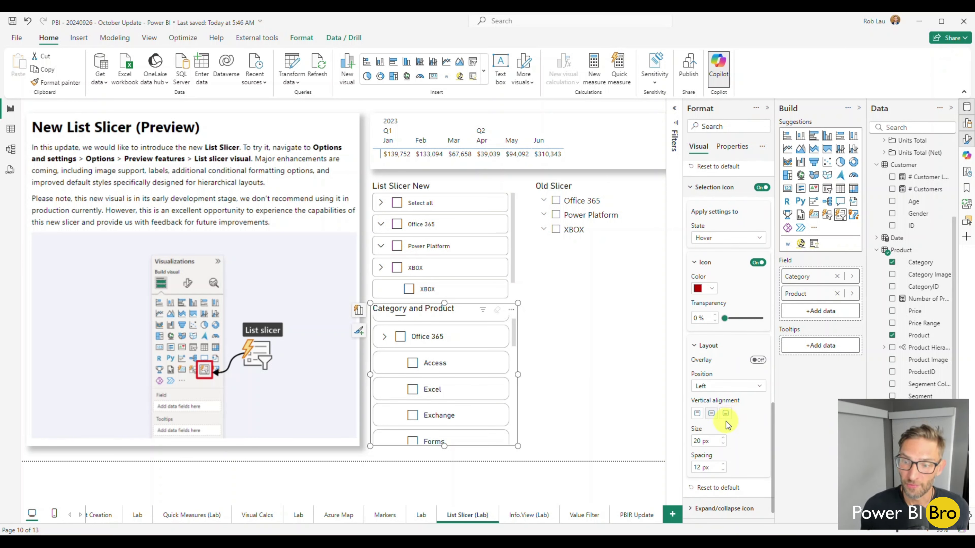
{"action": "left_click", "coordinate": [725, 388]}
{"action": "left_click", "coordinate": [715, 412]}
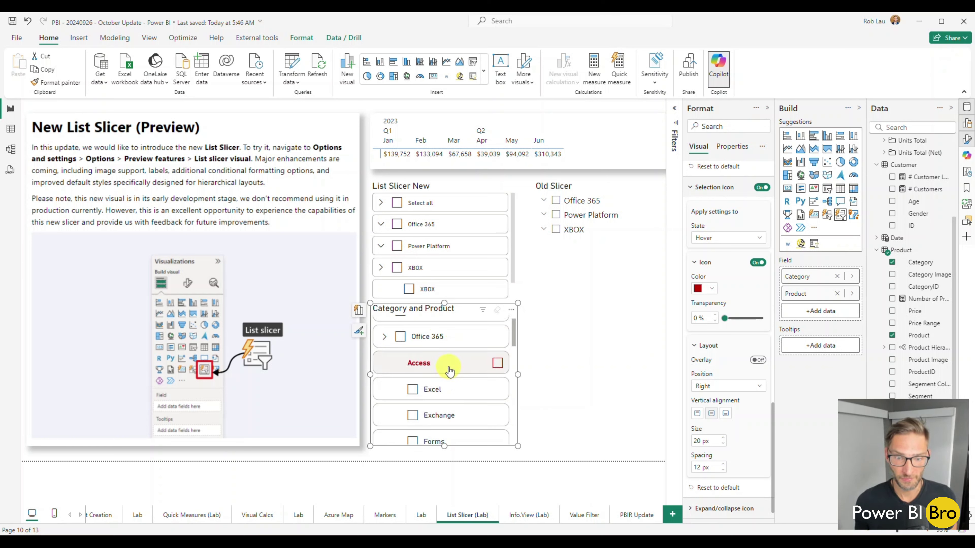
{"action": "left_click", "coordinate": [743, 387]}
{"action": "left_click", "coordinate": [731, 402]}
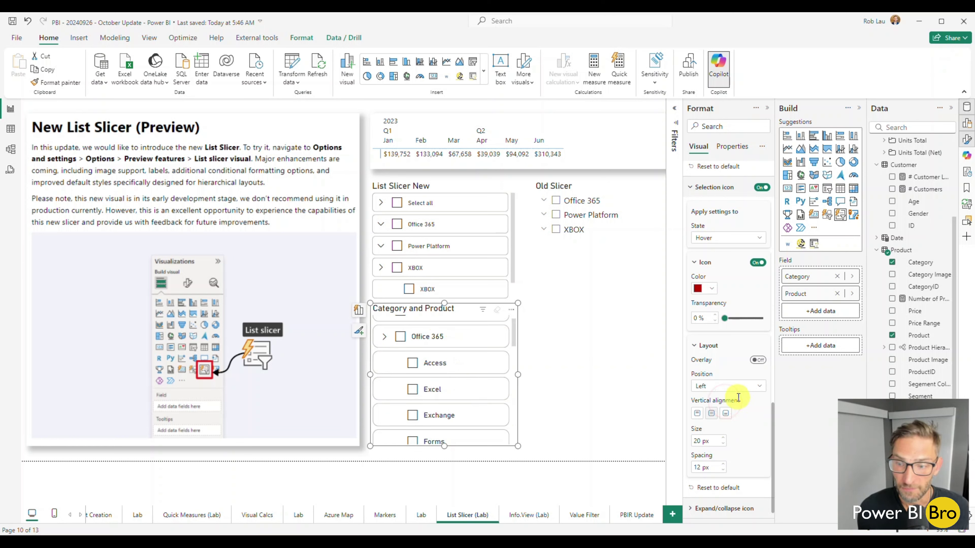
Set the slicer's expand/collapse icon color to red for the Hover state, after trying yellow.
{"action": "scroll", "coordinate": [738, 399], "scroll_direction": "down", "scroll_amount": 1}
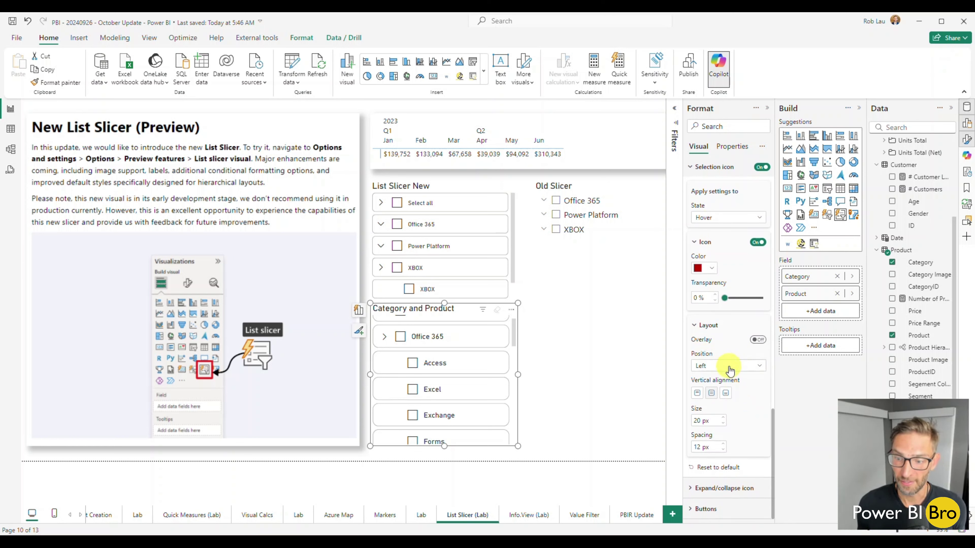
{"action": "left_click", "coordinate": [710, 489]}
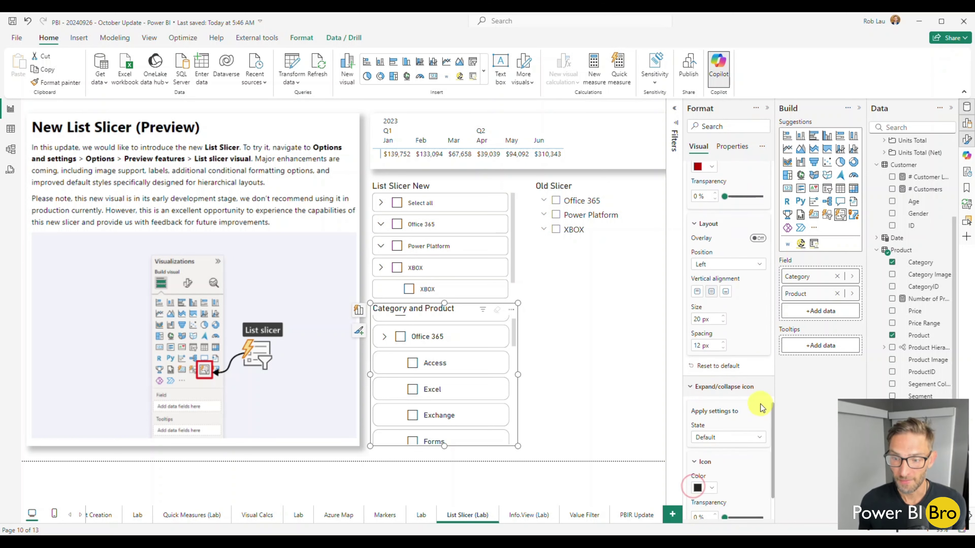
{"action": "scroll", "coordinate": [758, 406], "scroll_direction": "down", "scroll_amount": 1}
{"action": "left_click", "coordinate": [730, 361]}
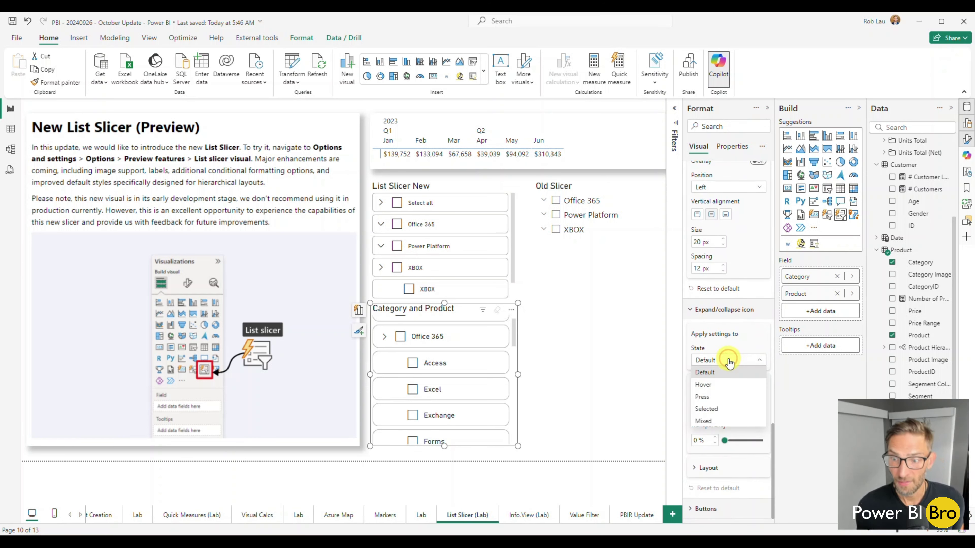
{"action": "left_click", "coordinate": [717, 385]}
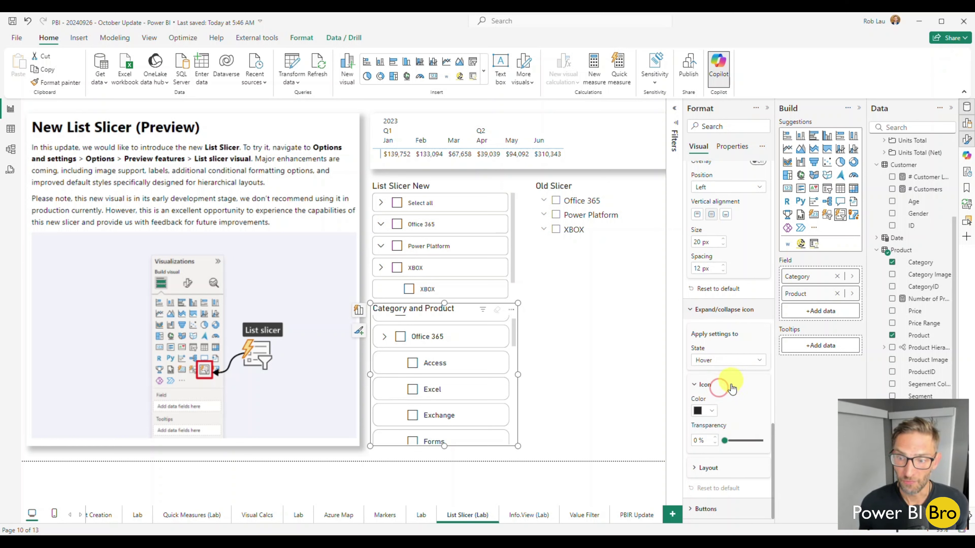
{"action": "left_click", "coordinate": [712, 411]}
{"action": "left_click", "coordinate": [729, 367]}
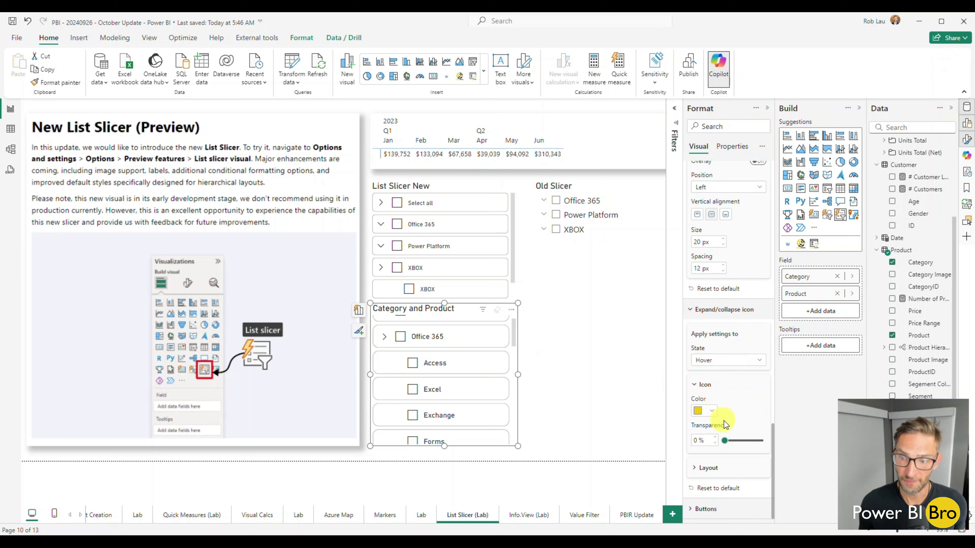
{"action": "left_click", "coordinate": [712, 410]}
{"action": "left_click", "coordinate": [761, 330]}
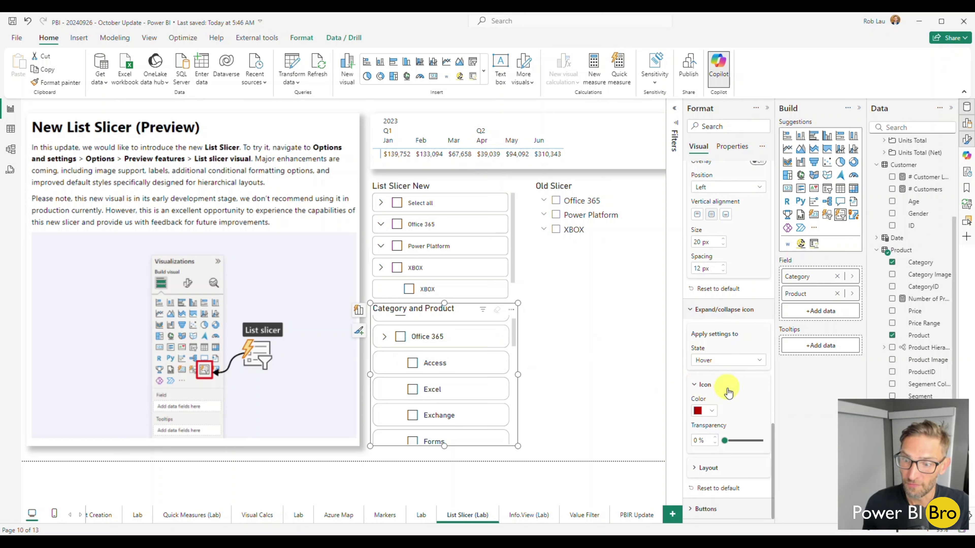
Set the position of the slicer's expand/collapse icon to Right for the Hover state.
{"action": "left_click", "coordinate": [718, 468]}
{"action": "scroll", "coordinate": [729, 457], "scroll_direction": "down", "scroll_amount": 3}
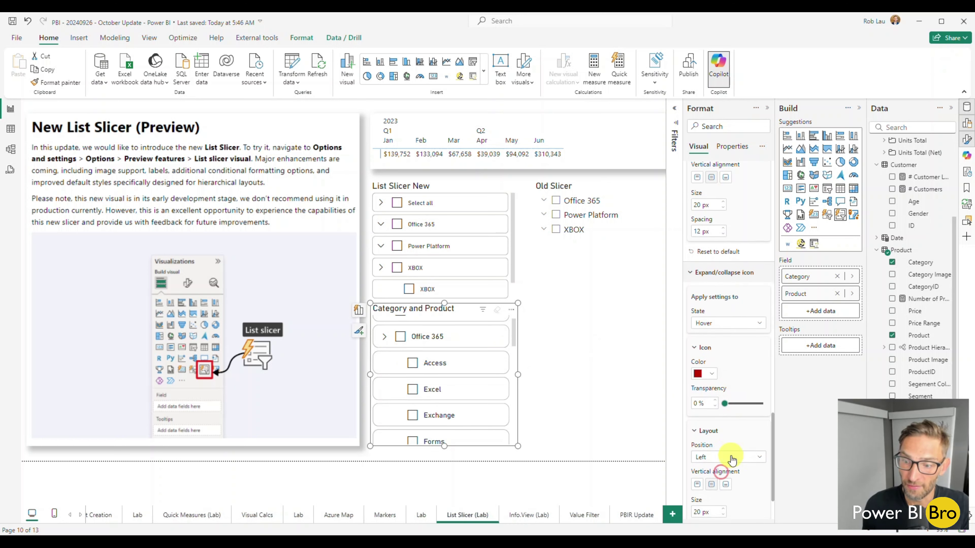
{"action": "left_click", "coordinate": [728, 393]}
{"action": "left_click", "coordinate": [702, 418]}
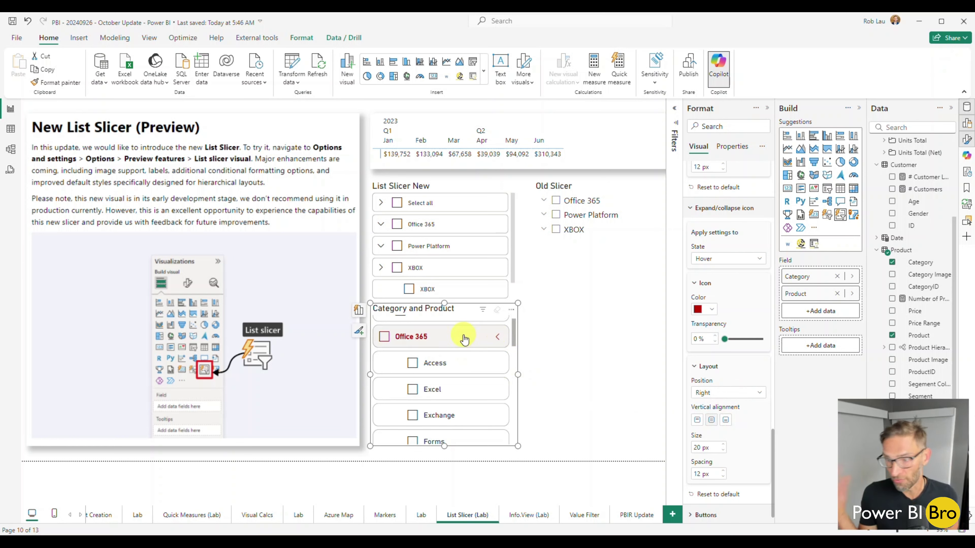
Turn on the accent bar for the slicer buttons' Selected state, with Access selected in the slicer as a preview.
{"action": "scroll", "coordinate": [751, 388], "scroll_direction": "down", "scroll_amount": 1}
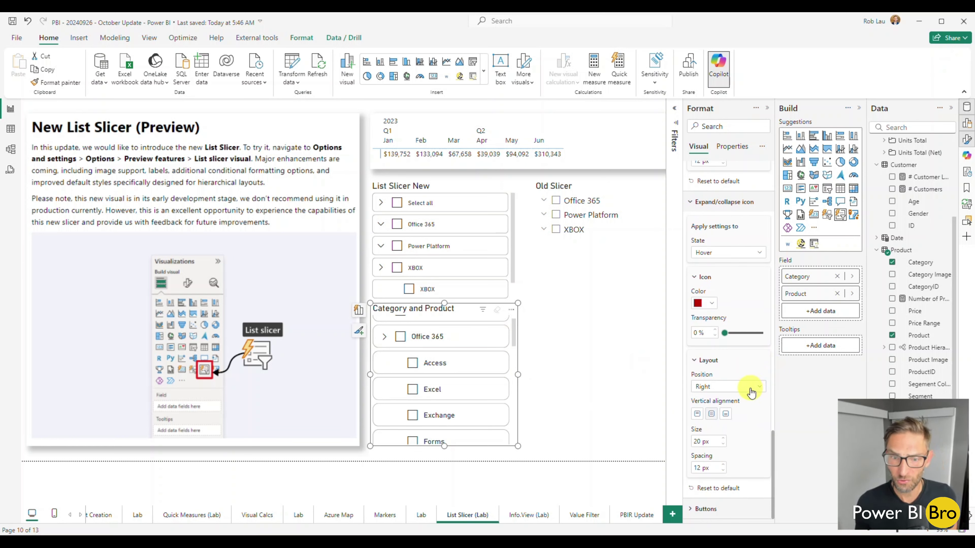
{"action": "left_click", "coordinate": [706, 506]}
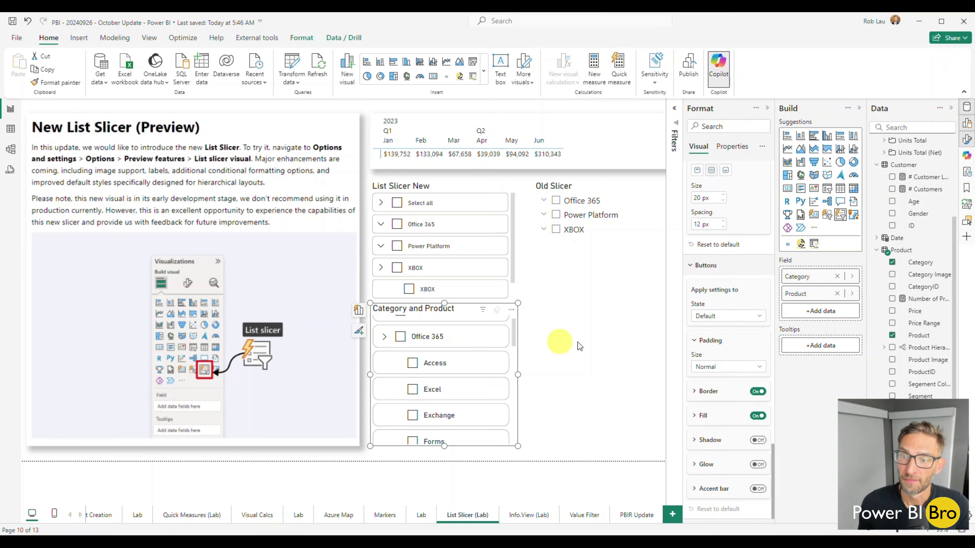
{"action": "left_click", "coordinate": [719, 316]}
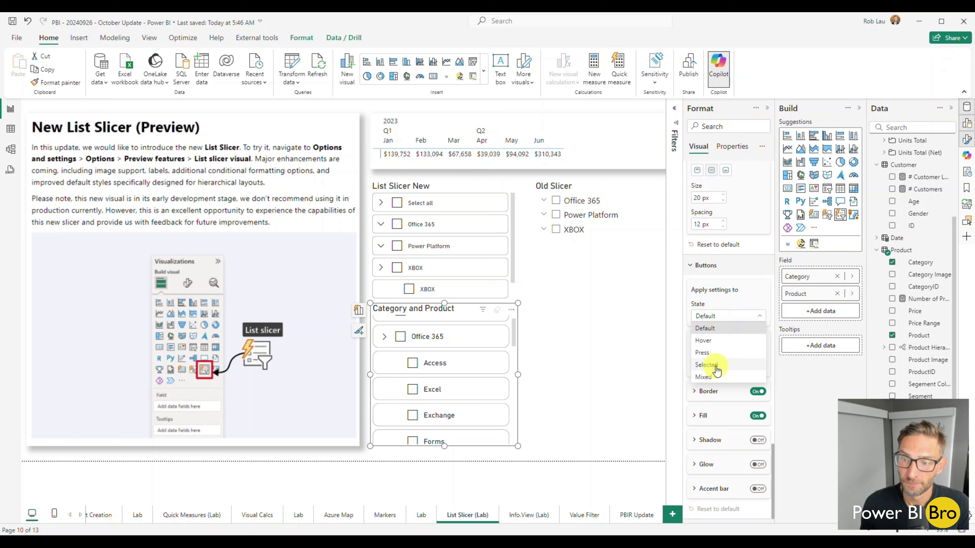
{"action": "left_click", "coordinate": [707, 365]}
{"action": "left_click", "coordinate": [432, 370]}
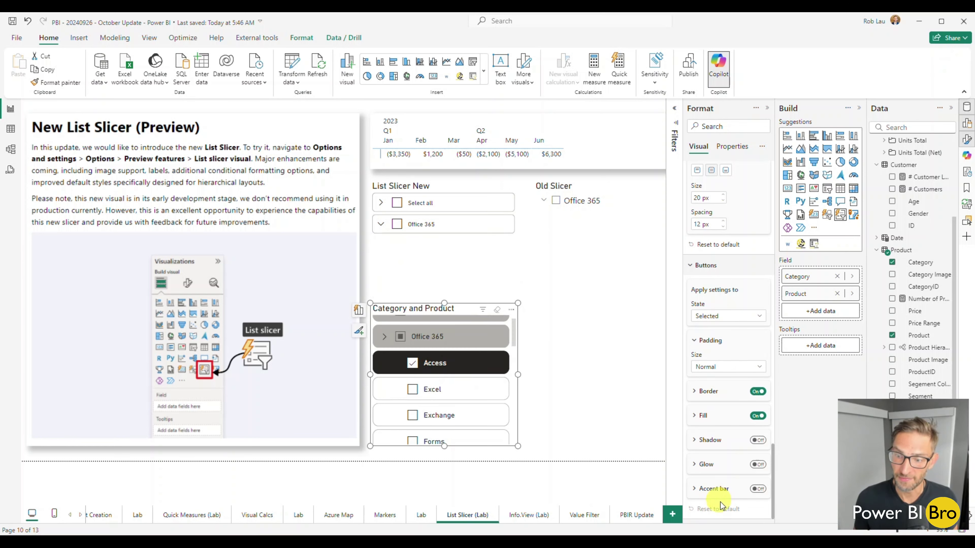
{"action": "left_click", "coordinate": [758, 489]}
{"action": "left_click", "coordinate": [687, 489]}
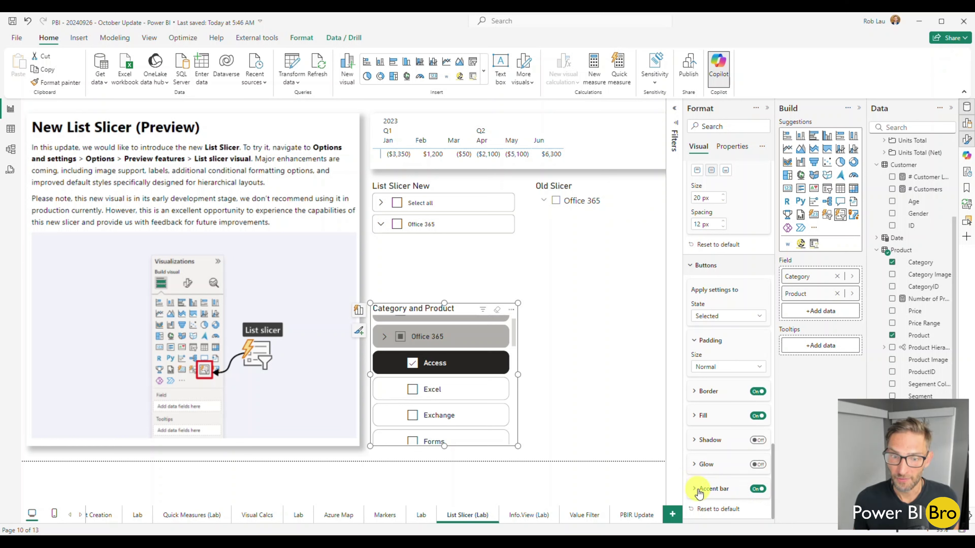
Position the Selected-state accent bar on the Right, color it yellow and set its width to 24 px.
{"action": "left_click", "coordinate": [735, 409]}
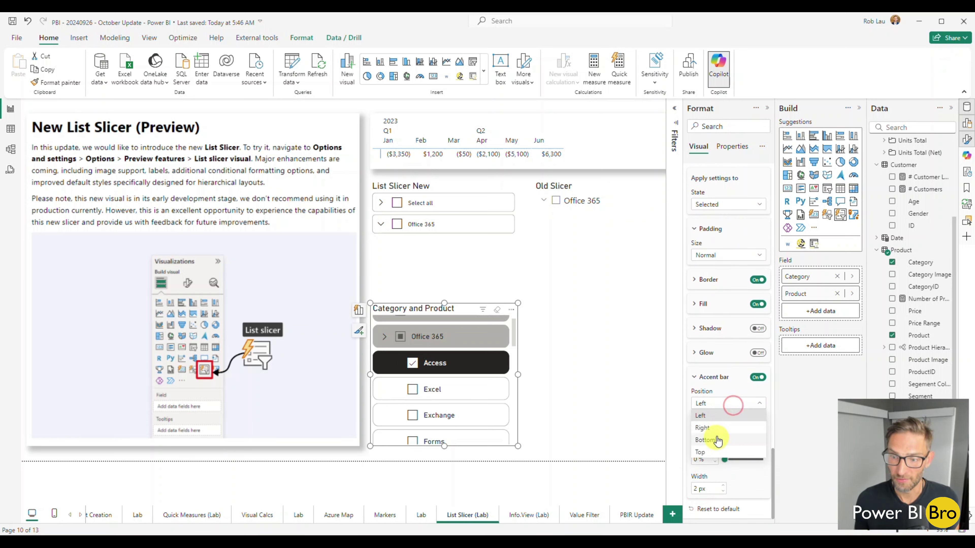
{"action": "left_click", "coordinate": [722, 416]}
{"action": "left_click", "coordinate": [711, 429]}
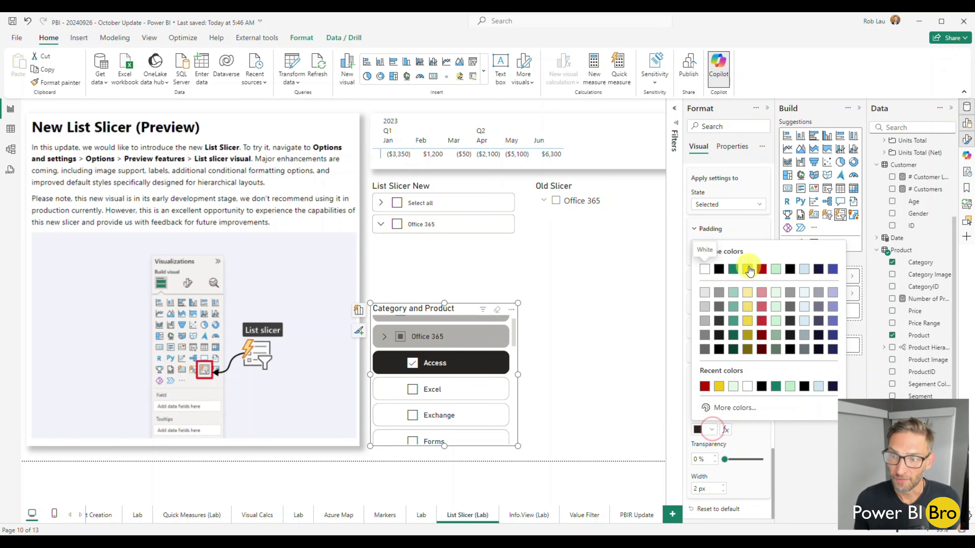
{"action": "left_click", "coordinate": [758, 306]}
{"action": "left_click", "coordinate": [723, 486]}
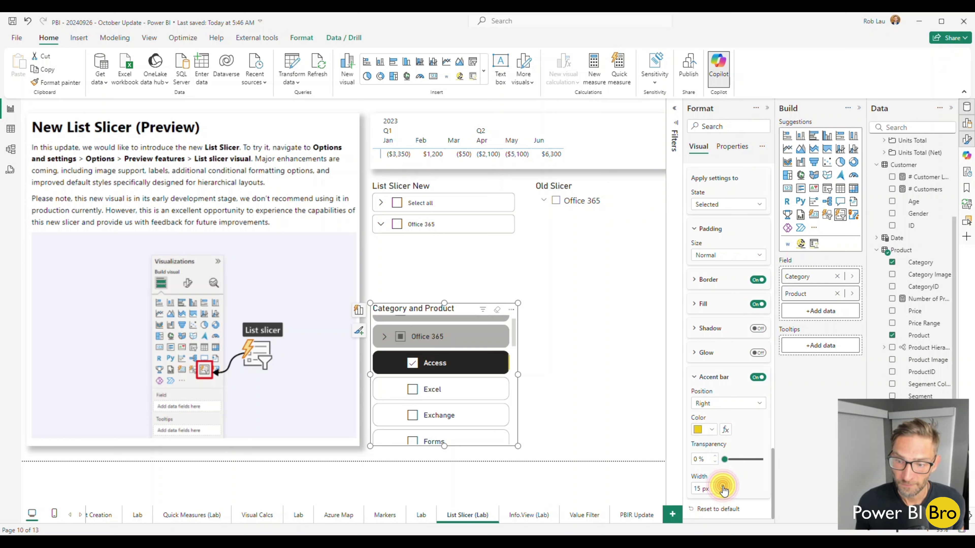
{"action": "left_click", "coordinate": [723, 486]}
{"action": "left_click", "coordinate": [723, 487]}
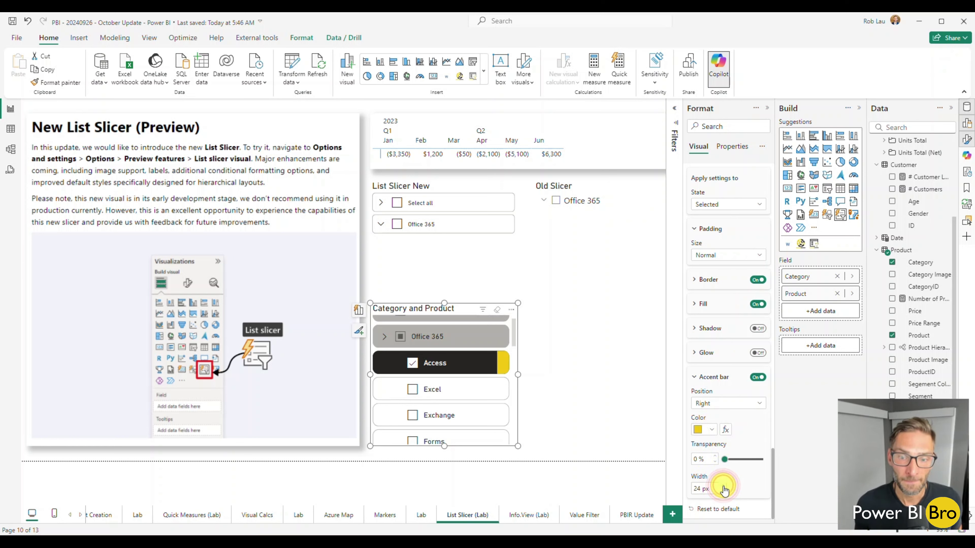
{"action": "left_click", "coordinate": [723, 486]}
Add Excel and Exchange to the slicer selection to preview the accent bar, and clear all selections using Select all.
{"action": "left_click", "coordinate": [488, 389], "text": "ctrl"}
{"action": "left_click", "coordinate": [484, 415], "text": "ctrl"}
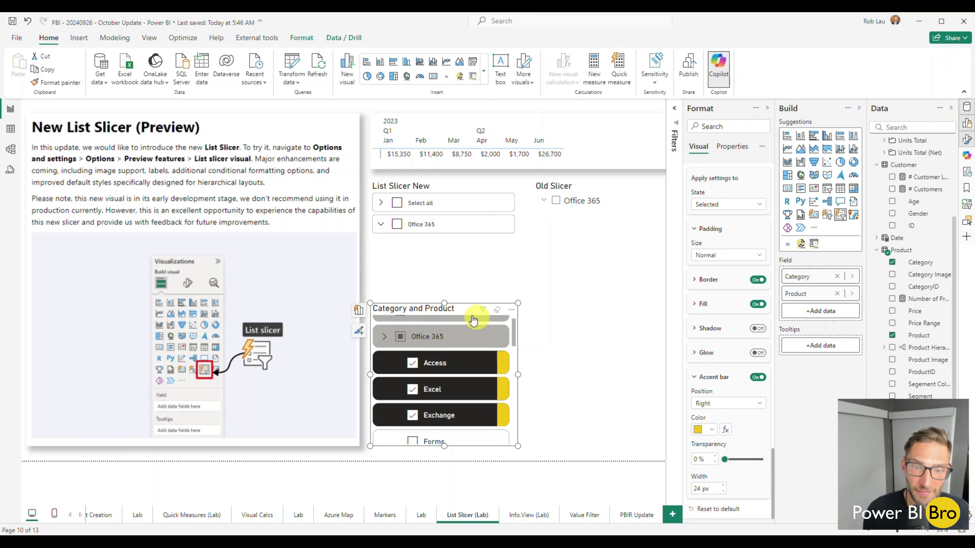
{"action": "scroll", "coordinate": [411, 336], "scroll_direction": "up", "scroll_amount": 2}
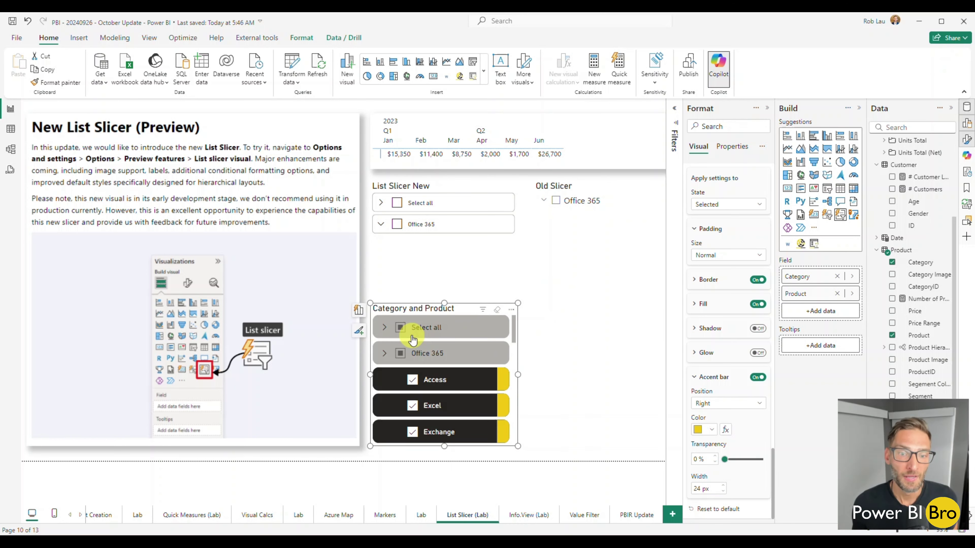
{"action": "left_click", "coordinate": [401, 328]}
{"action": "left_click", "coordinate": [401, 328]}
{"action": "left_click", "coordinate": [622, 384]}
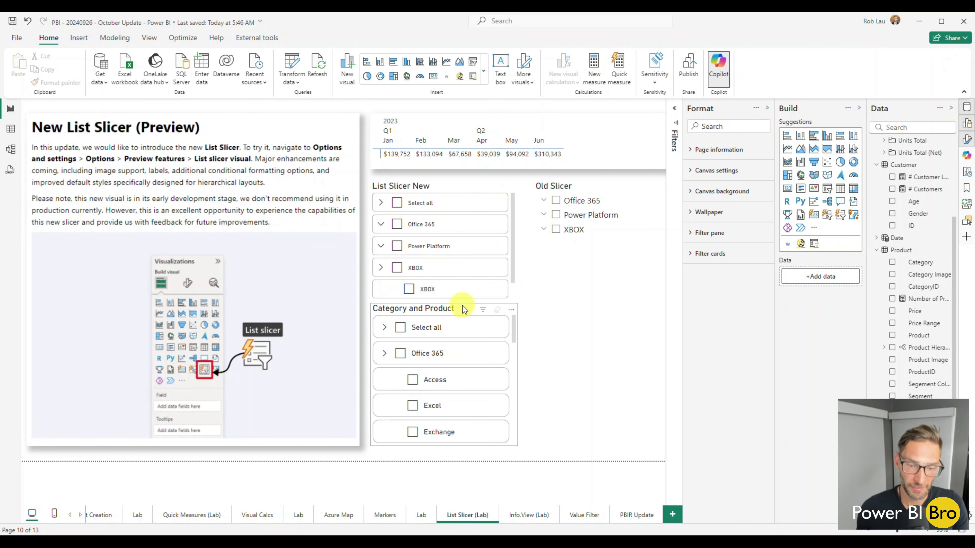
Go to the Info.View (Lab) page and collapse the Calculations, Customer and Product tables in the field list.
{"action": "left_click", "coordinate": [529, 515]}
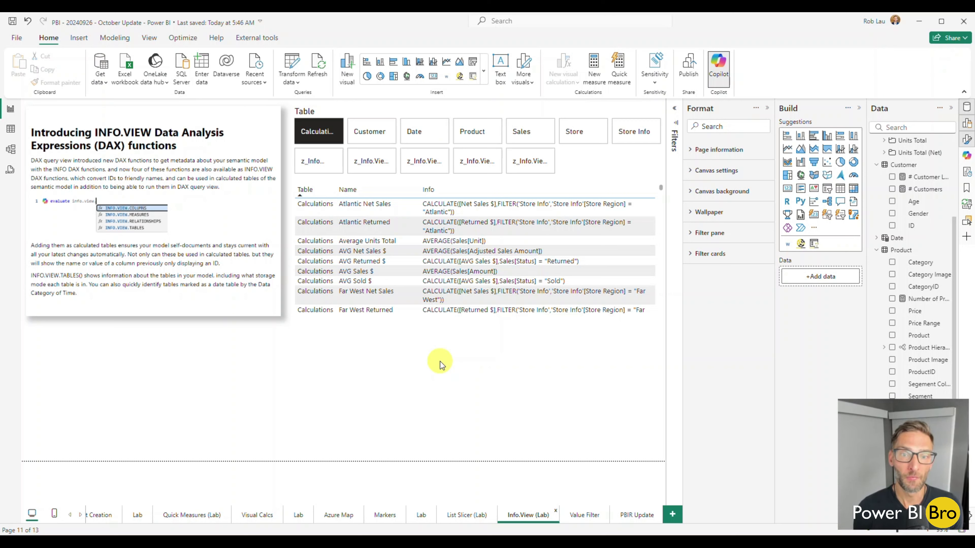
{"action": "scroll", "coordinate": [883, 171], "scroll_direction": "up", "scroll_amount": 5}
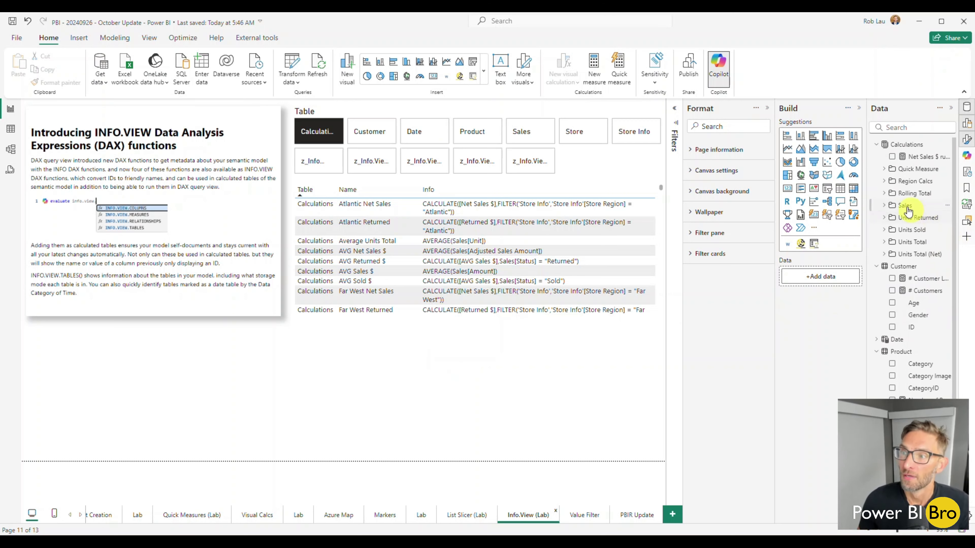
{"action": "left_click", "coordinate": [877, 144]}
{"action": "left_click", "coordinate": [877, 157]}
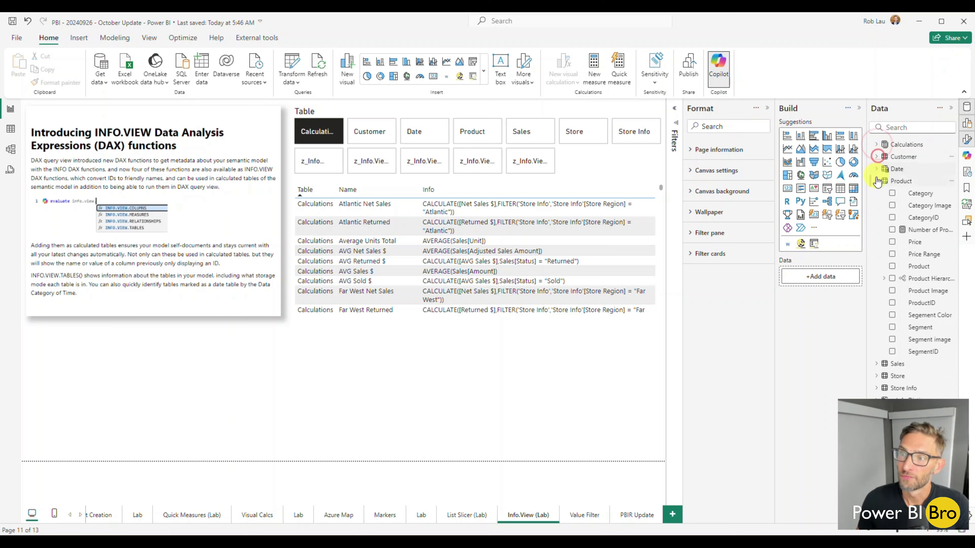
{"action": "left_click", "coordinate": [877, 181]}
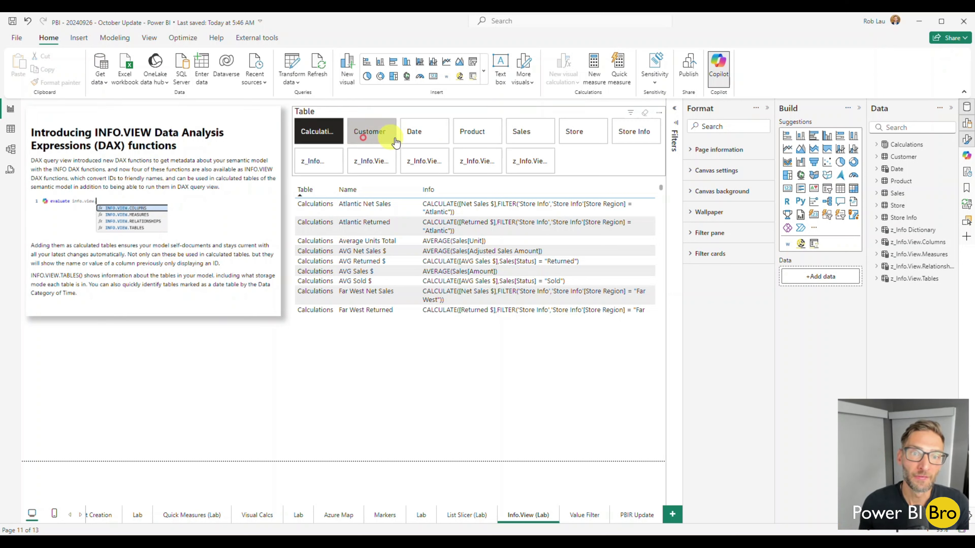
Filter the metadata table by Customer, Product and Sales in turn, and return to Calculations to examine its measure definitions.
{"action": "left_click", "coordinate": [363, 139]}
{"action": "left_click", "coordinate": [473, 132]}
{"action": "left_click", "coordinate": [523, 131]}
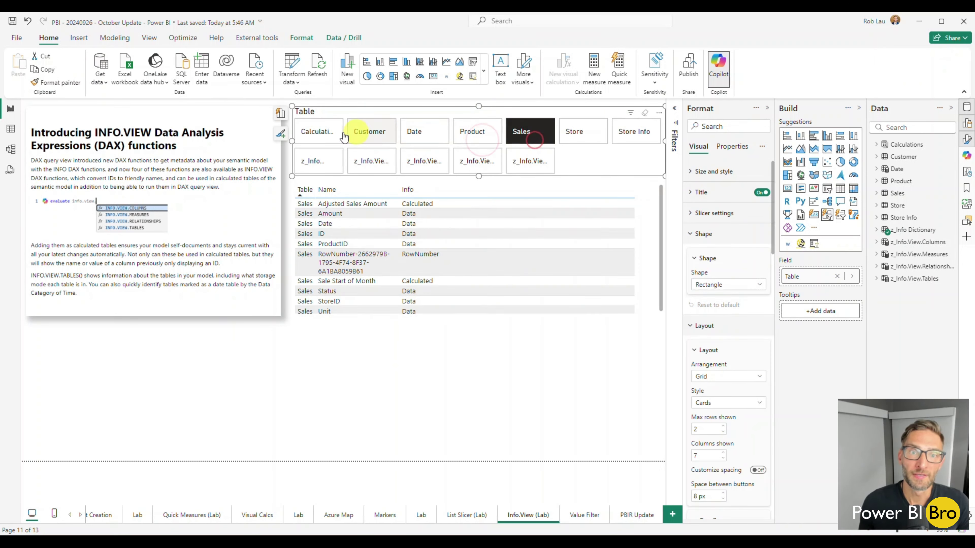
{"action": "left_click", "coordinate": [302, 133]}
{"action": "scroll", "coordinate": [461, 276], "scroll_direction": "down", "scroll_amount": 10}
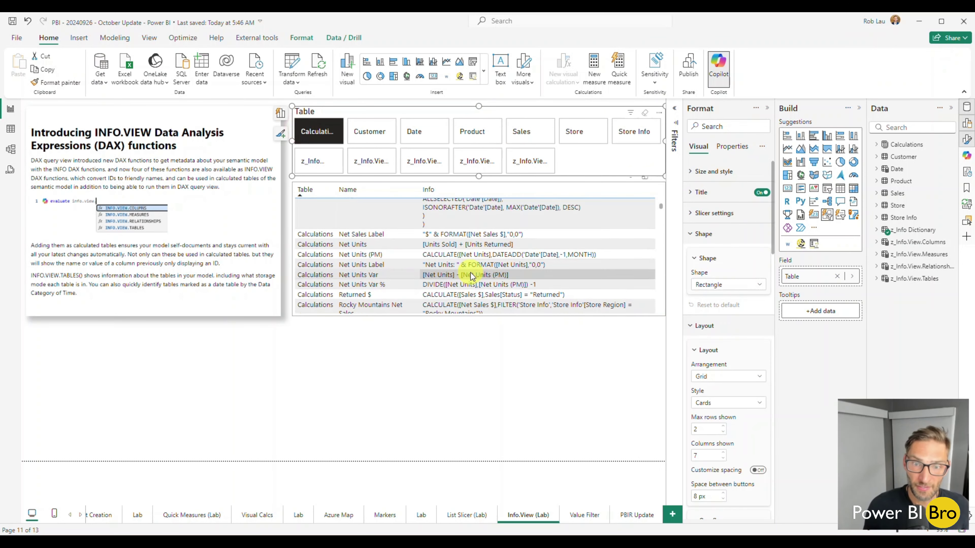
Read through the remaining Calculations measure definitions in the metadata table, then deselect the slicer.
{"action": "scroll", "coordinate": [472, 276], "scroll_direction": "down", "scroll_amount": 10}
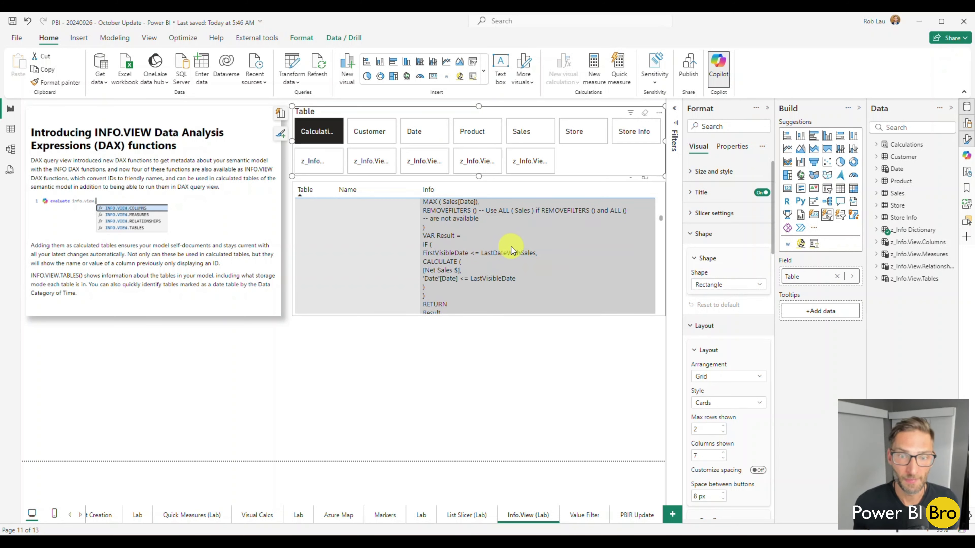
{"action": "scroll", "coordinate": [511, 251], "scroll_direction": "down", "scroll_amount": 5}
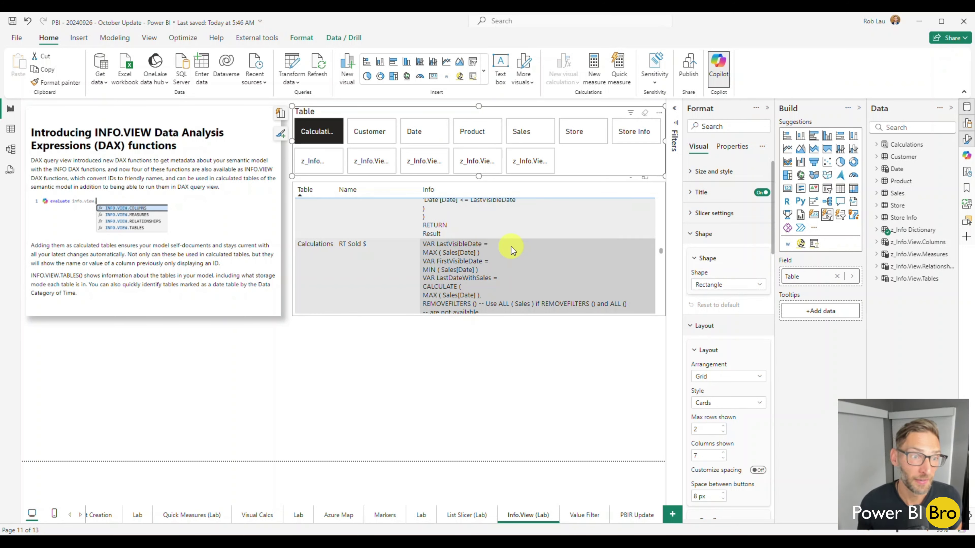
{"action": "left_click", "coordinate": [422, 363]}
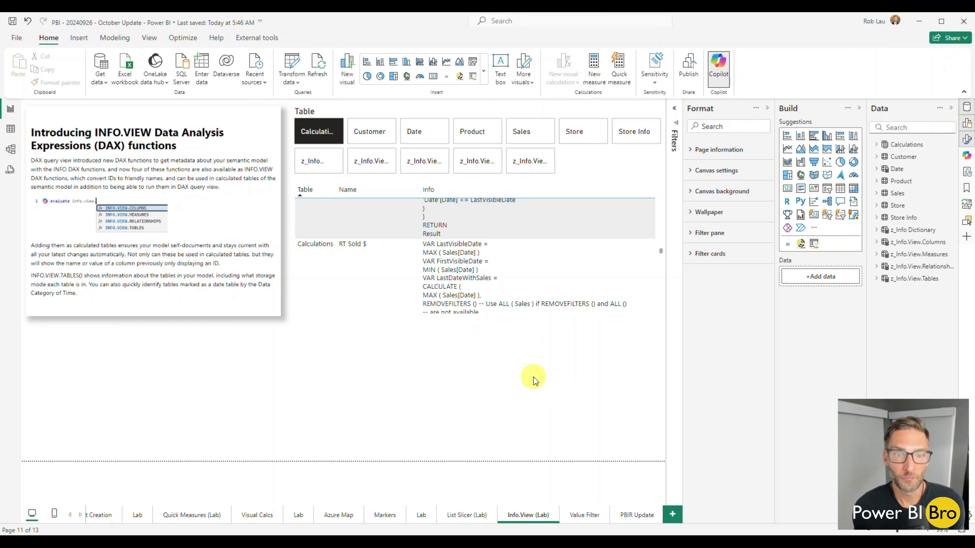
{"action": "left_click", "coordinate": [513, 378]}
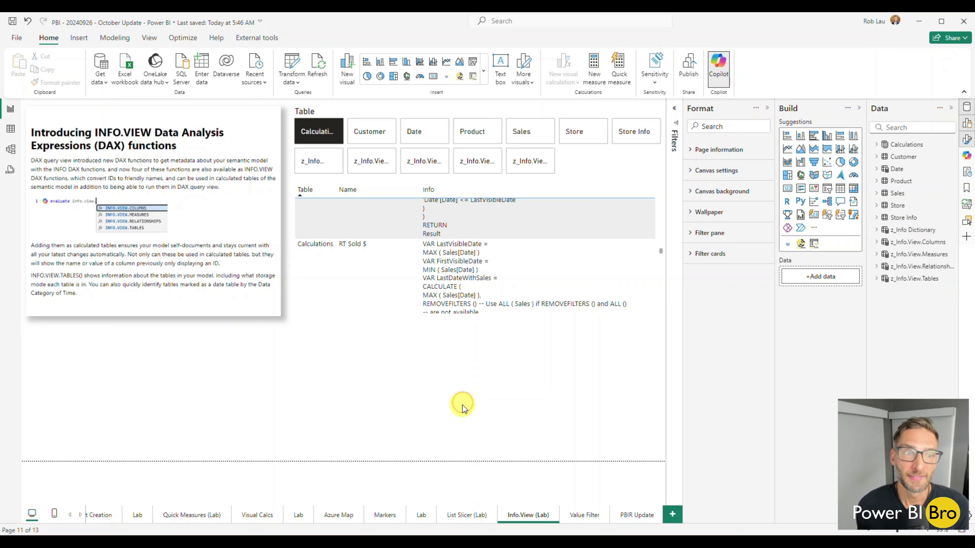
Create a calculated table named "z_delete me" with the formula INFO.VIEW.MEASURES().
{"action": "left_click", "coordinate": [114, 38]}
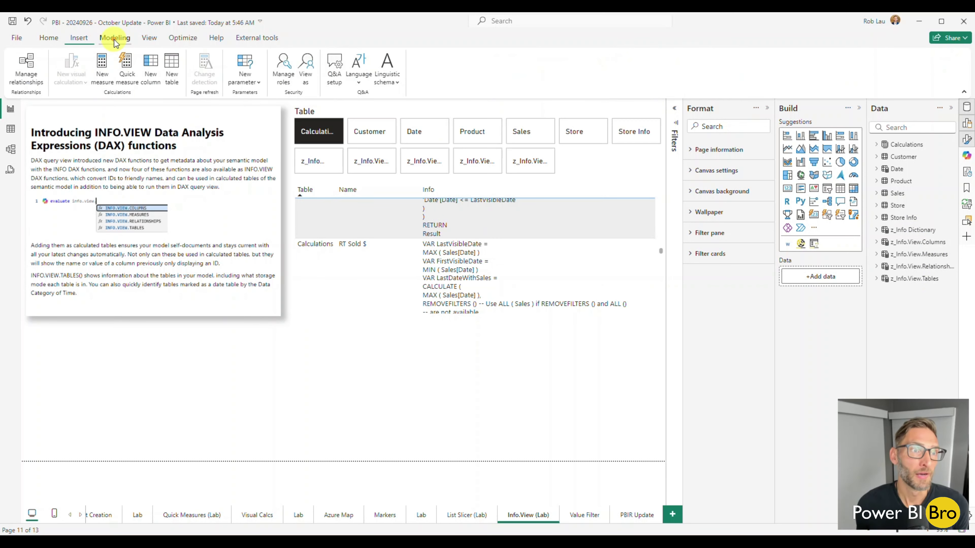
{"action": "left_click", "coordinate": [172, 77]}
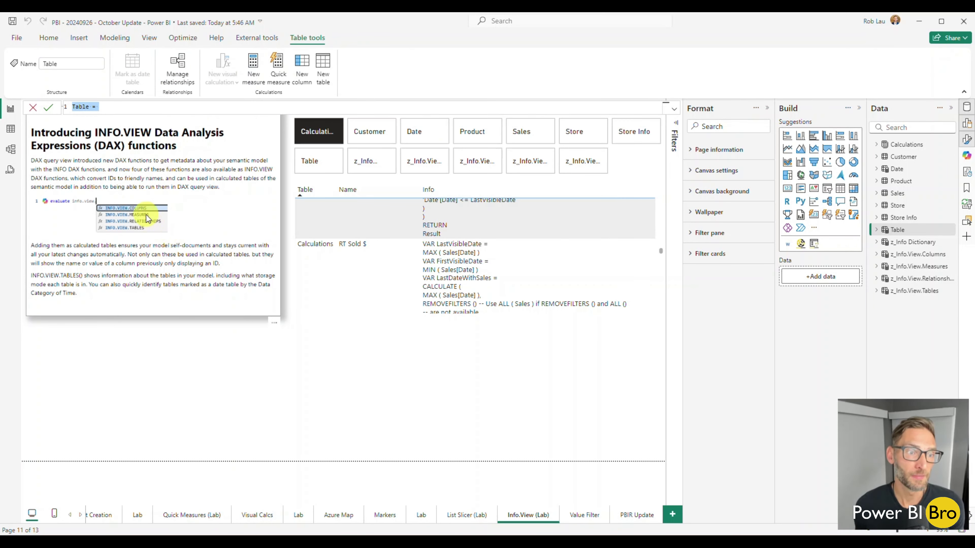
{"action": "left_click", "coordinate": [112, 106]}
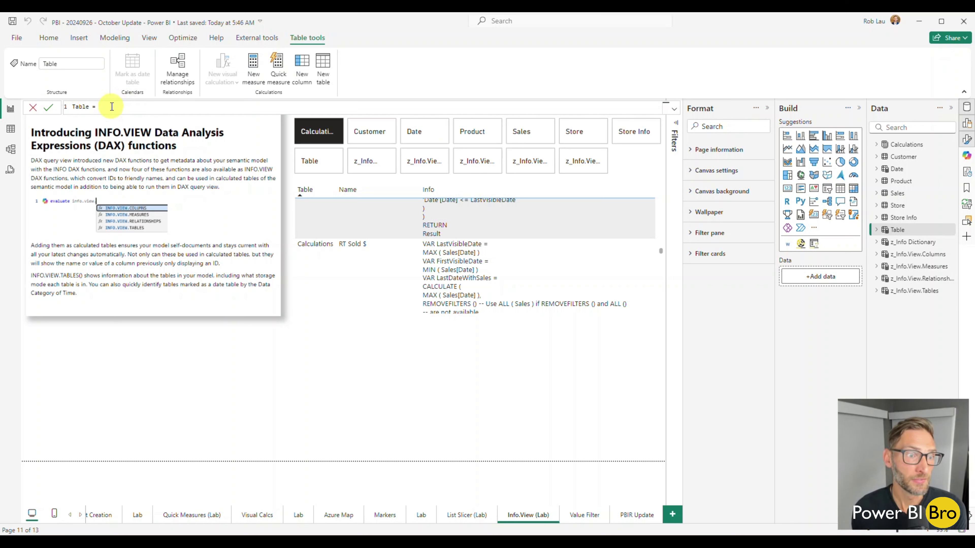
{"action": "type", "text": "info.view"}
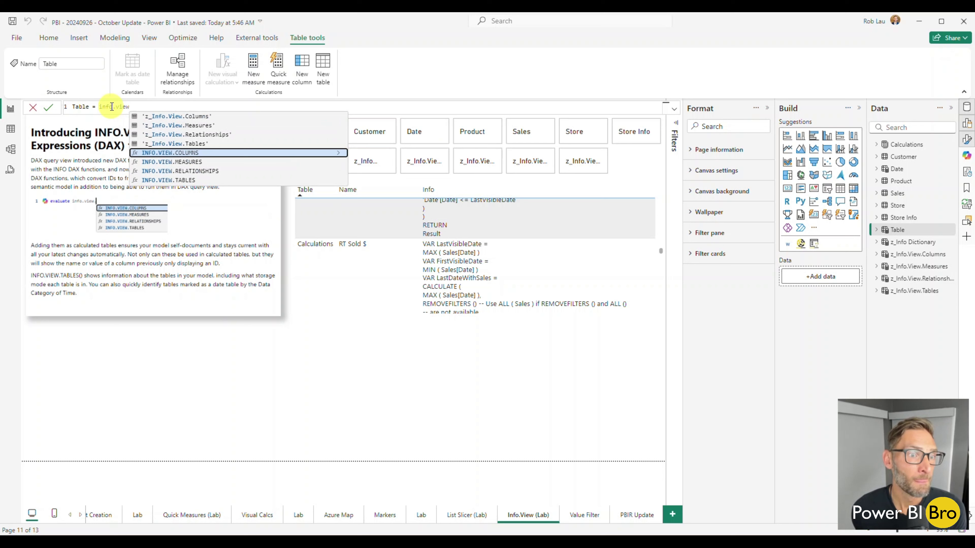
{"action": "key", "text": "Down"}
{"action": "key", "text": "Tab"}
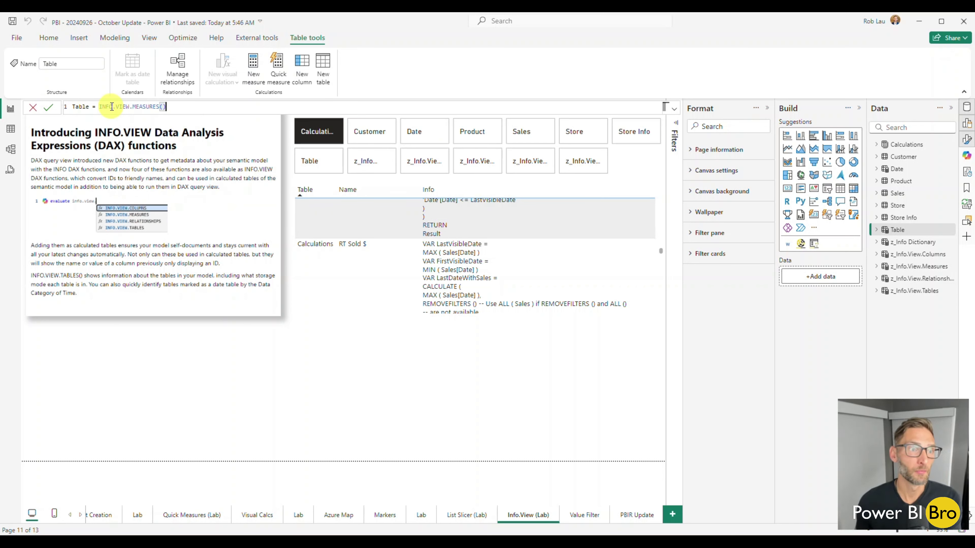
{"action": "double_click", "coordinate": [74, 109]}
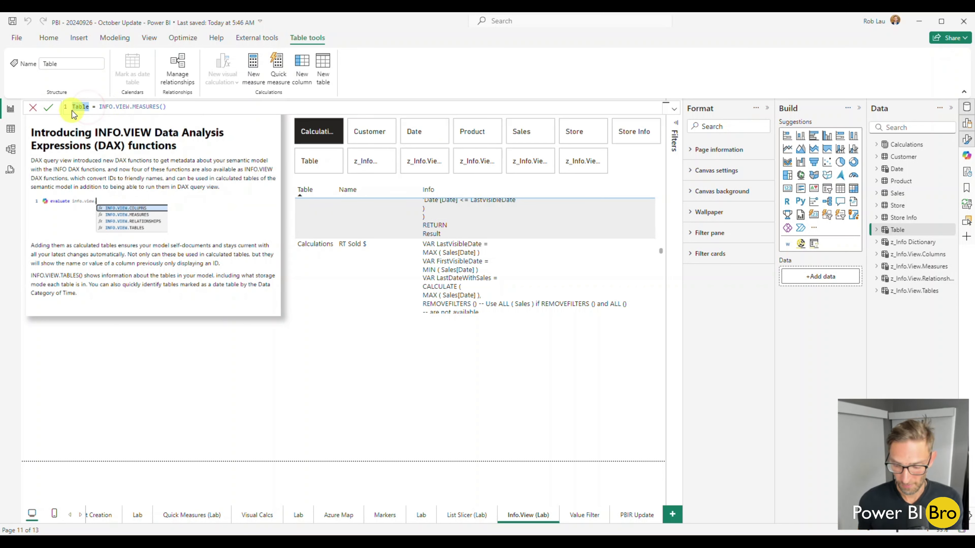
{"action": "type", "text": "z_delete me"}
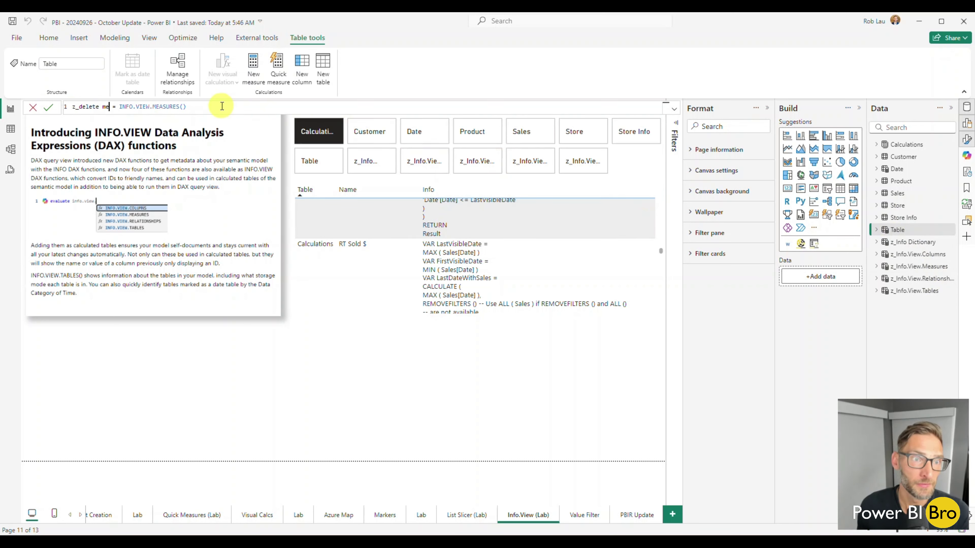
{"action": "key", "text": "Return"}
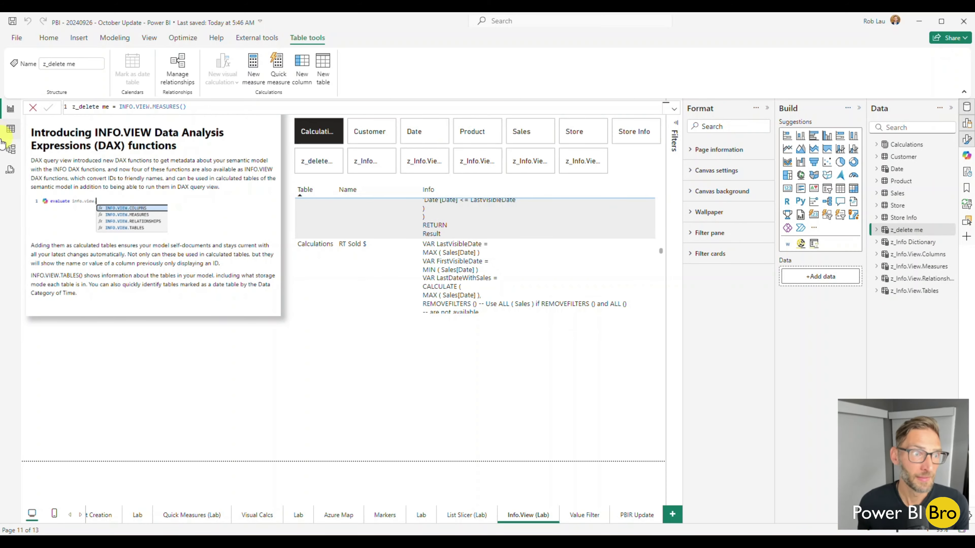
Examine the rows of the z_delete me table in table view and its columns through DisplayFolder and DataCategory.
{"action": "left_click", "coordinate": [11, 131]}
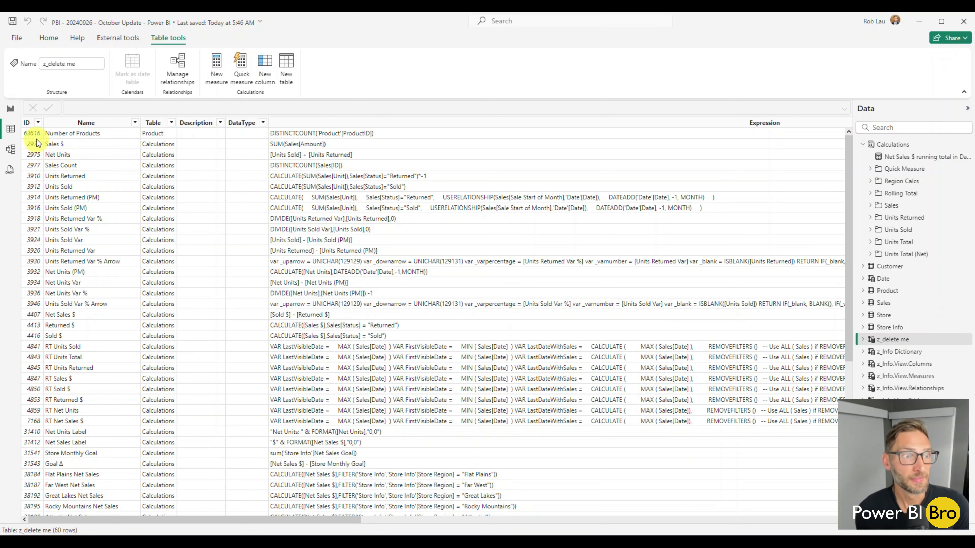
{"action": "scroll", "coordinate": [90, 208], "scroll_direction": "down", "scroll_amount": 8}
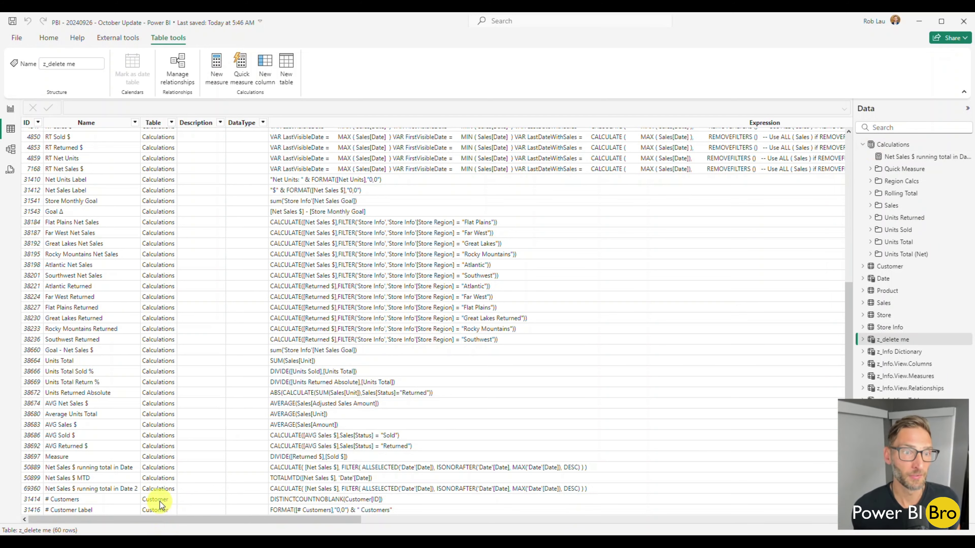
{"action": "scroll", "coordinate": [162, 488], "scroll_direction": "up", "scroll_amount": 8}
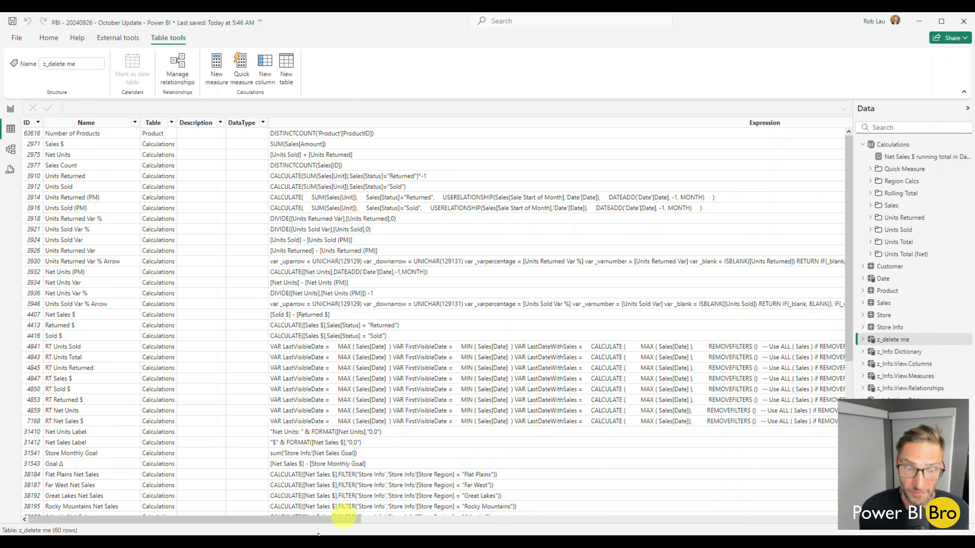
{"action": "left_click_drag", "start_coordinate": [312, 522], "coordinate": [675, 515]}
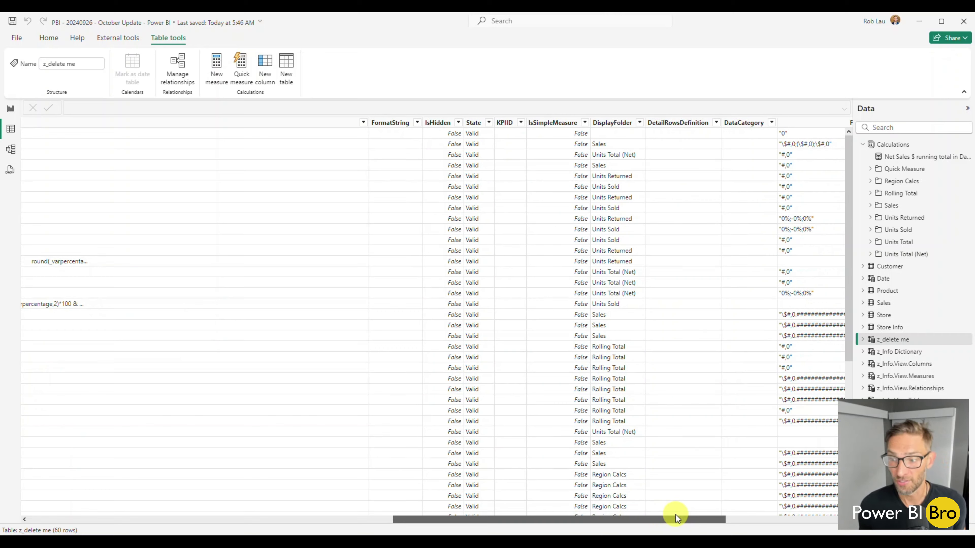
{"action": "left_click_drag", "start_coordinate": [676, 514], "coordinate": [675, 514]}
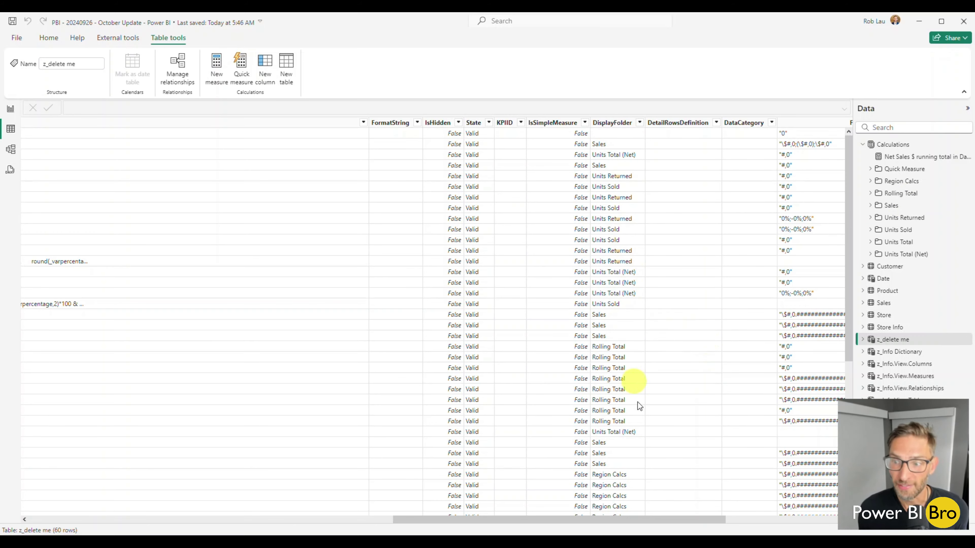
{"action": "left_click_drag", "start_coordinate": [628, 519], "coordinate": [552, 520]}
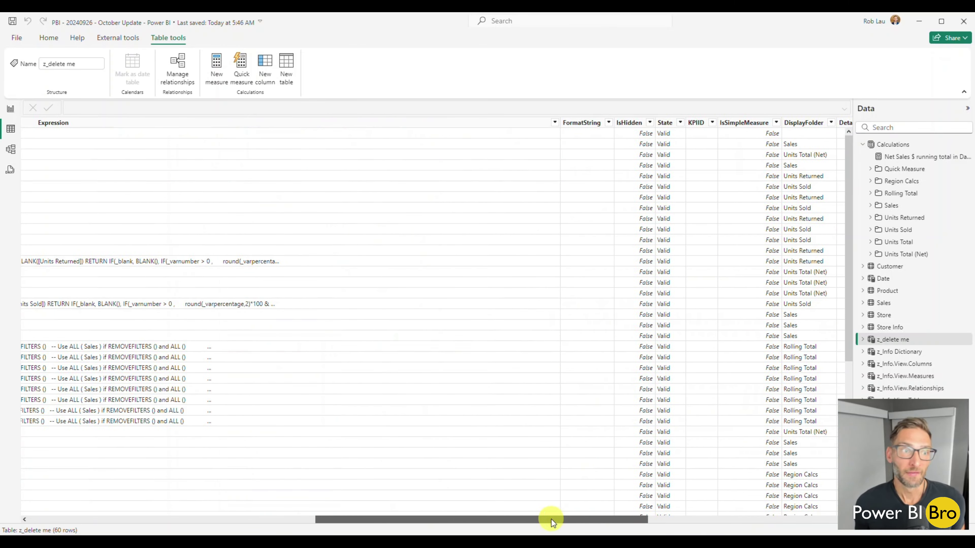
Switch briefly to the report and back, show the z_Info Dictionary table's data and collapse Calculations in the field list.
{"action": "left_click", "coordinate": [9, 110]}
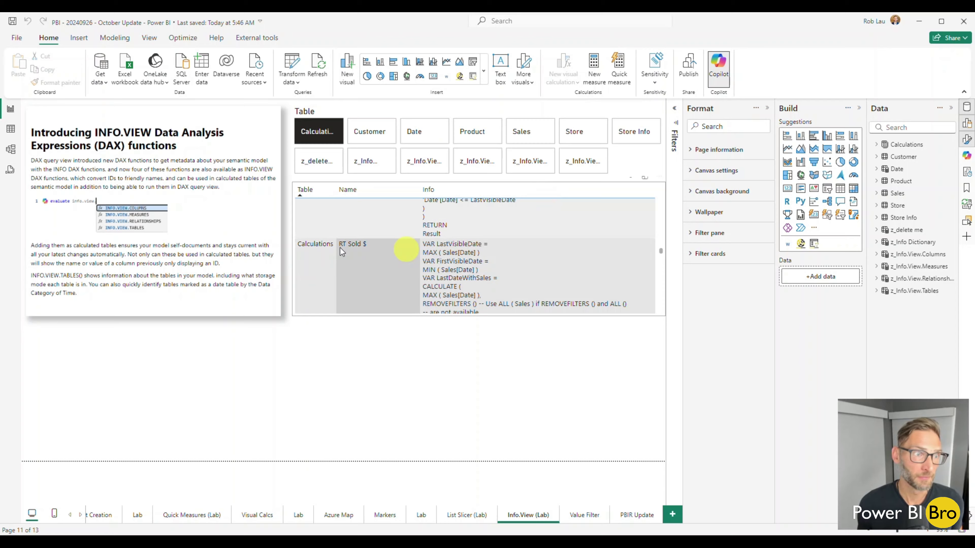
{"action": "left_click", "coordinate": [11, 129]}
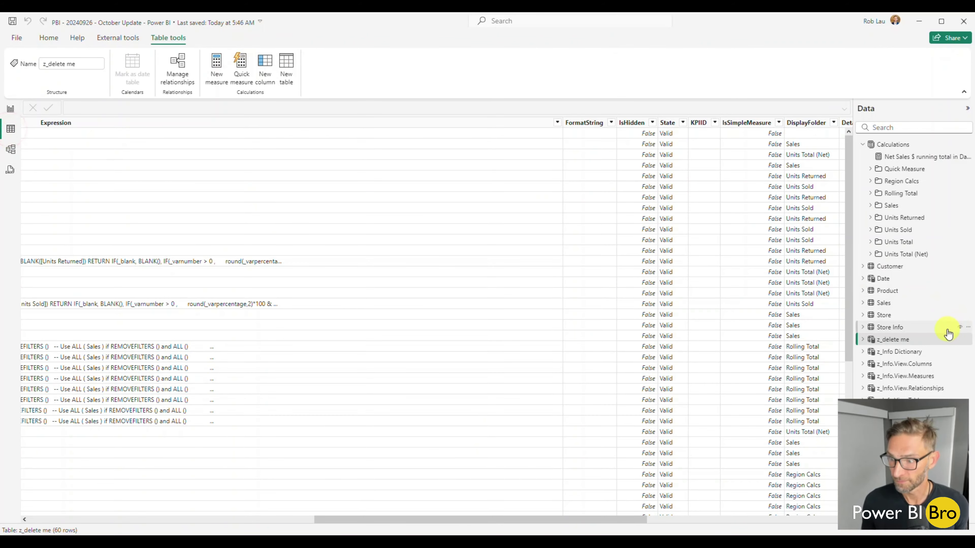
{"action": "left_click", "coordinate": [908, 351]}
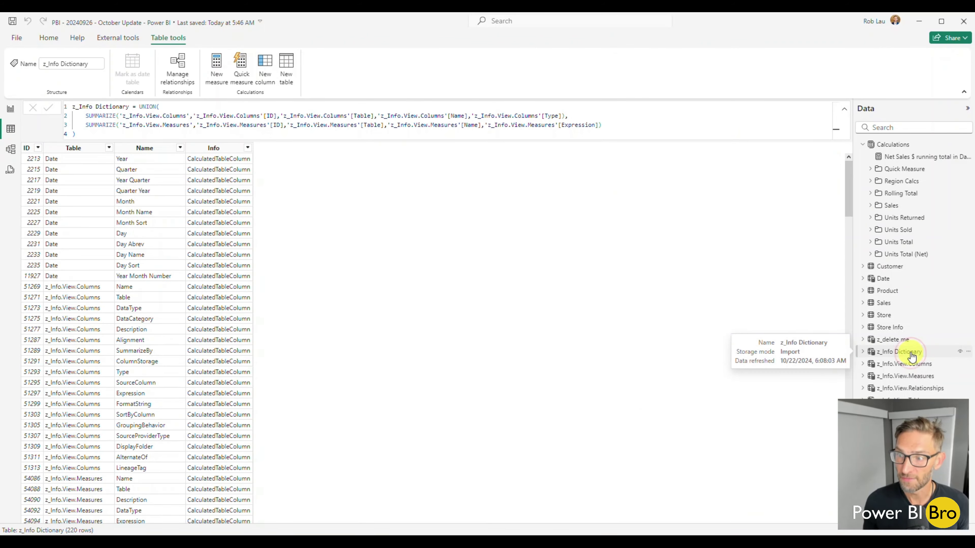
{"action": "left_click", "coordinate": [864, 145]}
Show the z_Info.View.Columns table and look over its rows and all its columns through to LineageTag.
{"action": "left_click", "coordinate": [896, 254]}
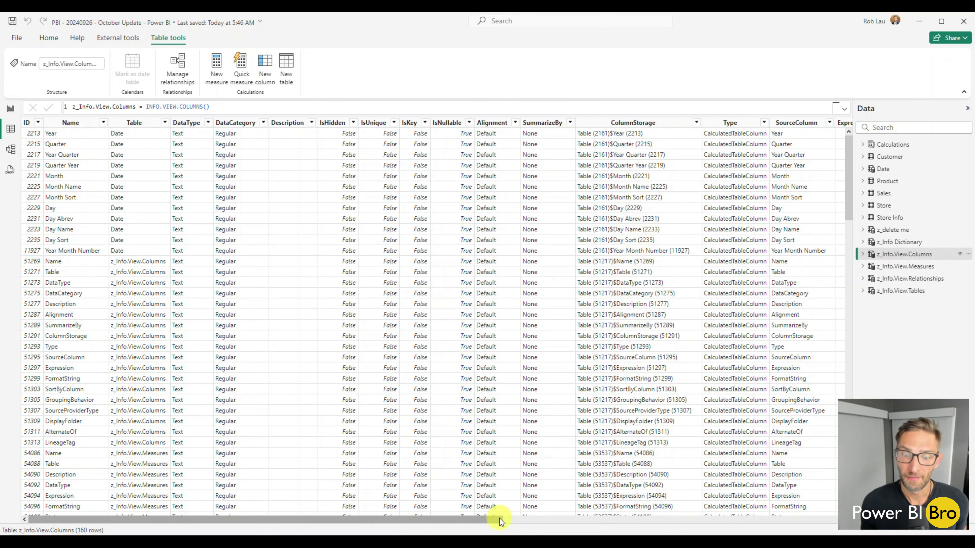
{"action": "left_click_drag", "start_coordinate": [500, 518], "coordinate": [810, 522]}
{"action": "scroll", "coordinate": [693, 248], "scroll_direction": "down", "scroll_amount": 10}
{"action": "scroll", "coordinate": [694, 248], "scroll_direction": "down", "scroll_amount": 15}
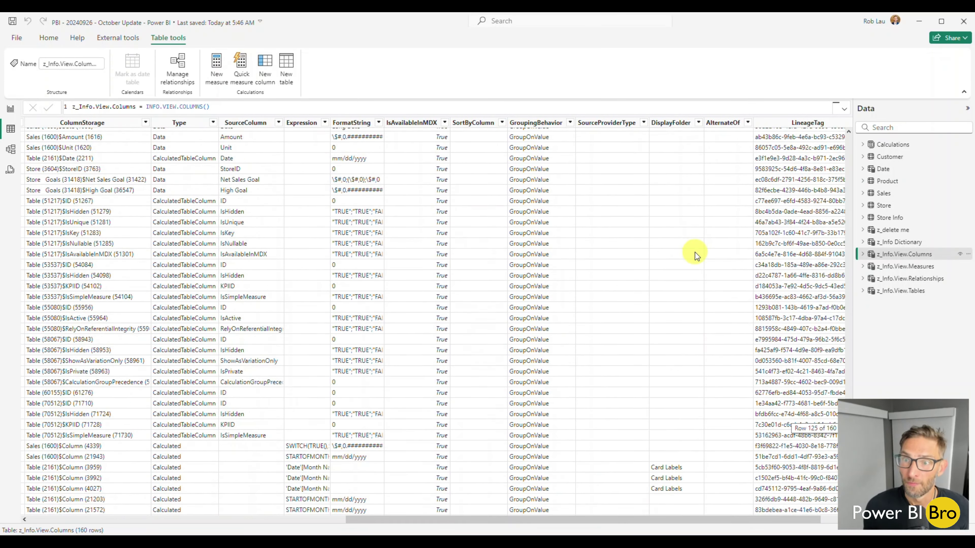
{"action": "scroll", "coordinate": [699, 400], "scroll_direction": "up", "scroll_amount": 15}
{"action": "scroll", "coordinate": [738, 305], "scroll_direction": "right", "scroll_amount": 1}
{"action": "scroll", "coordinate": [739, 305], "scroll_direction": "up", "scroll_amount": 15}
{"action": "scroll", "coordinate": [739, 313], "scroll_direction": "left", "scroll_amount": 2}
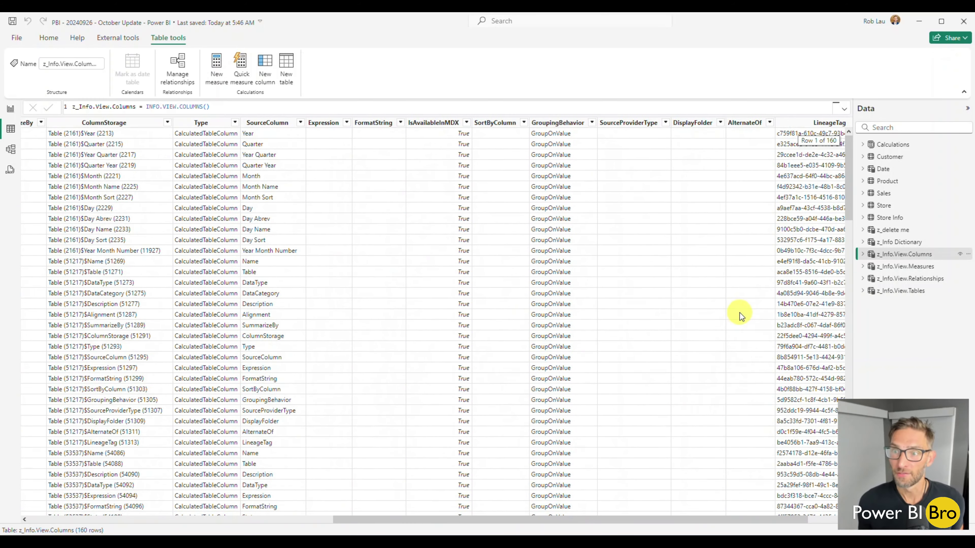
{"action": "left_click_drag", "start_coordinate": [672, 521], "coordinate": [327, 516]}
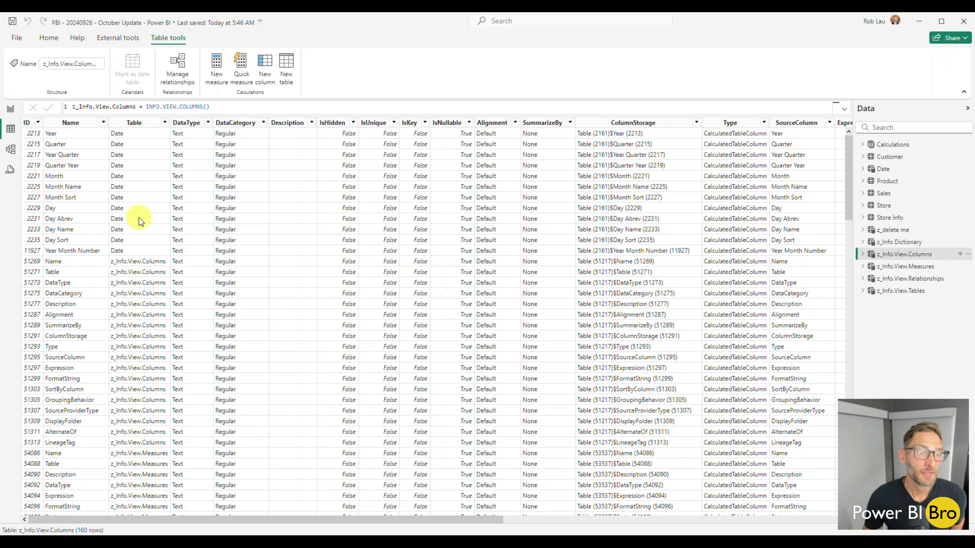
Compare the Store table's fields with the lower rows of z_Info.View.Columns and check its further metadata columns.
{"action": "scroll", "coordinate": [148, 321], "scroll_direction": "down", "scroll_amount": 15}
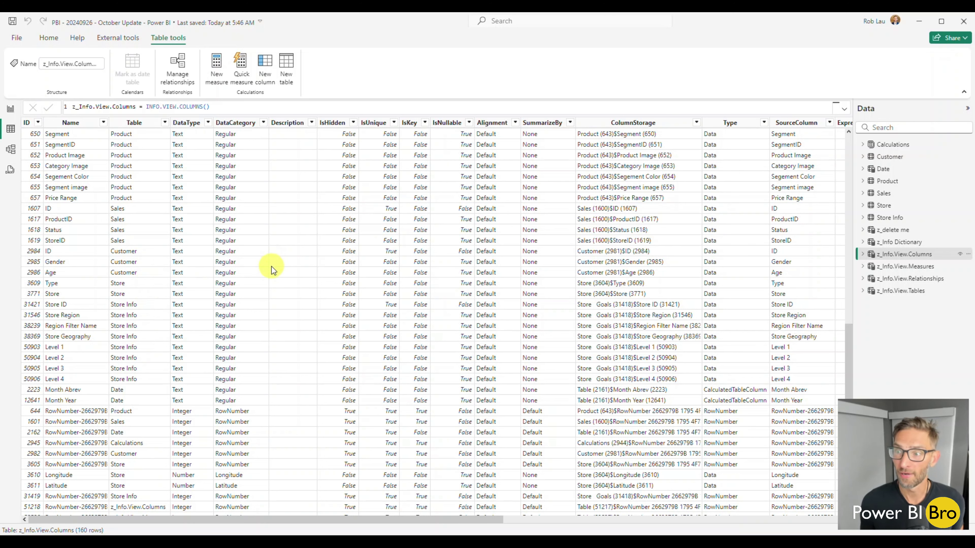
{"action": "left_click", "coordinate": [863, 205]}
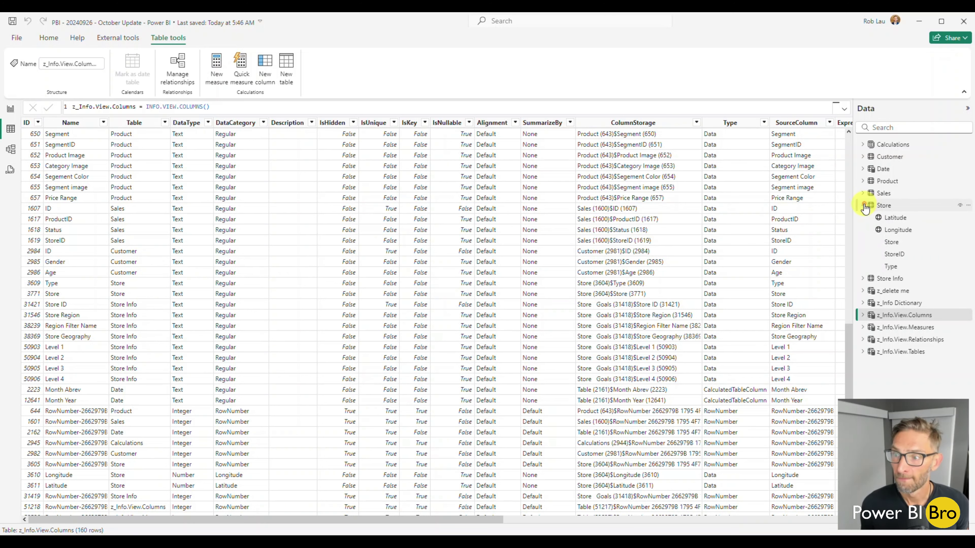
{"action": "left_click", "coordinate": [864, 206]}
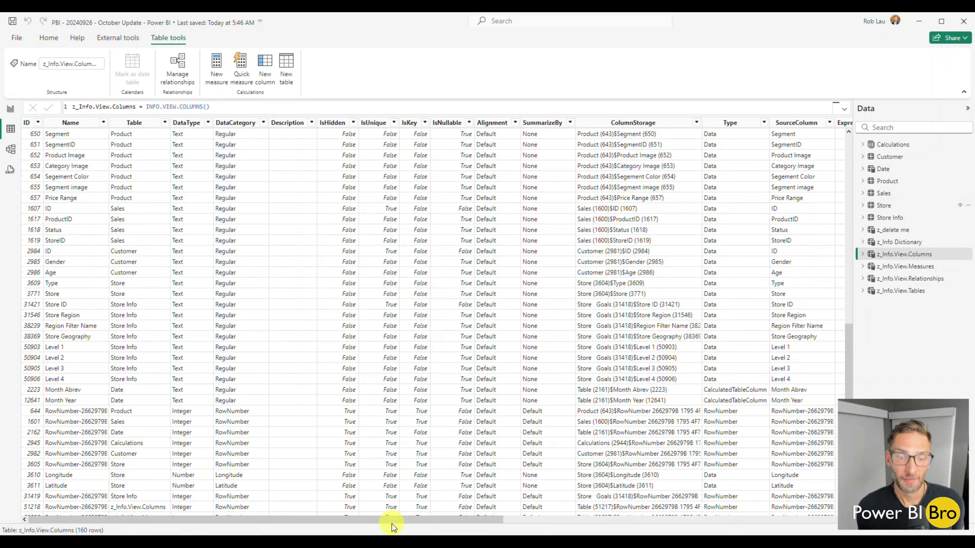
{"action": "left_click_drag", "start_coordinate": [400, 514], "coordinate": [559, 526]}
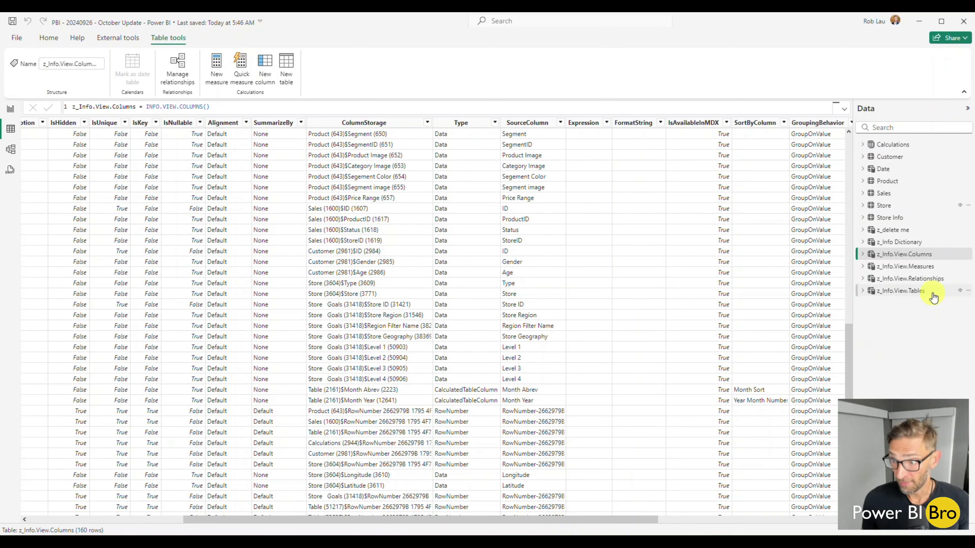
View the data of z_Info.View.Measures, z_Info.View.Relationships and z_Info.View.Tables in turn.
{"action": "left_click", "coordinate": [916, 265]}
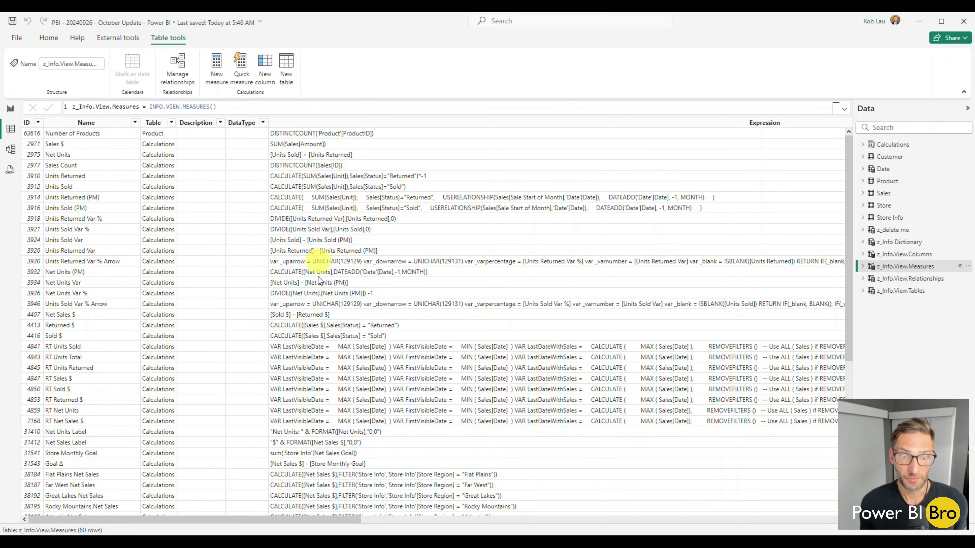
{"action": "left_click", "coordinate": [919, 278]}
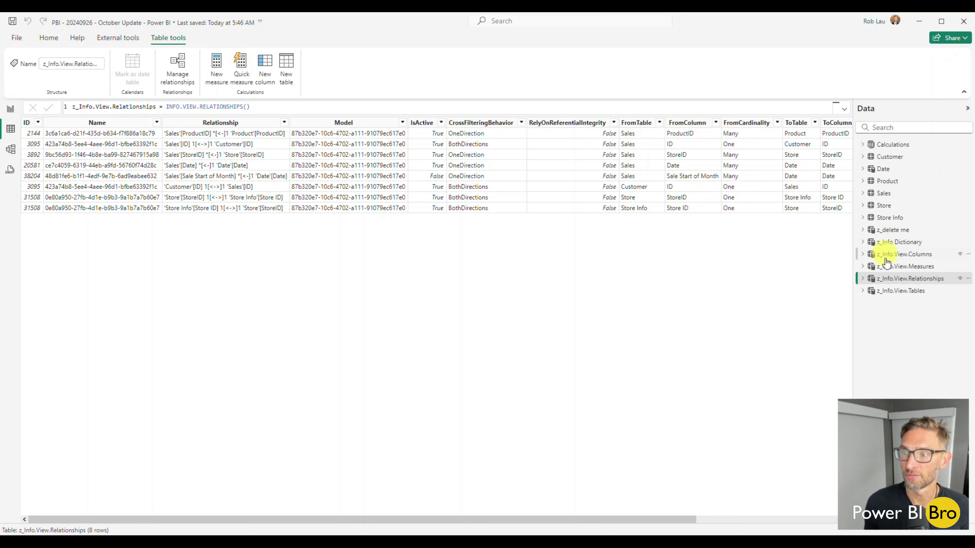
{"action": "left_click", "coordinate": [899, 292]}
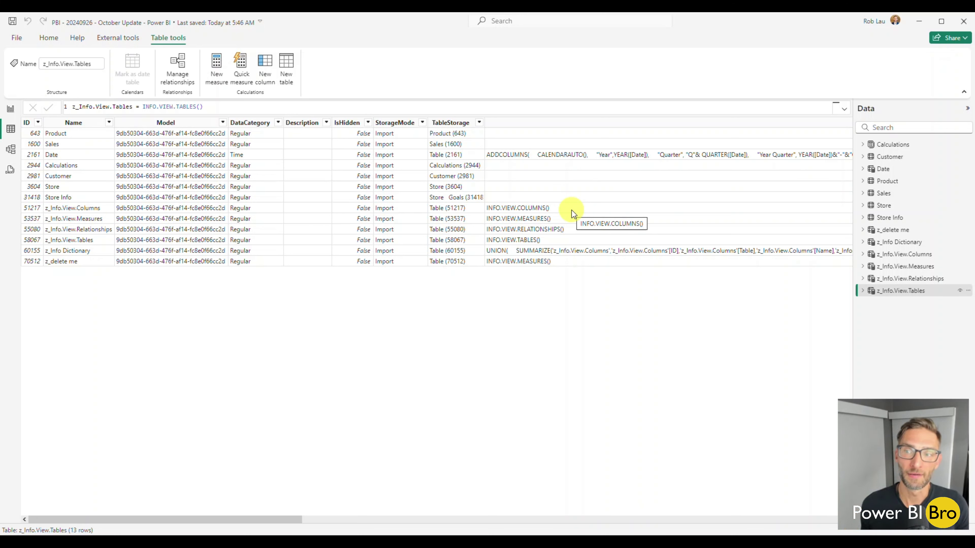
Review the UNION formula and rows of z_Info Dictionary, and return to the Info.View (Lab) report page.
{"action": "left_click", "coordinate": [891, 245]}
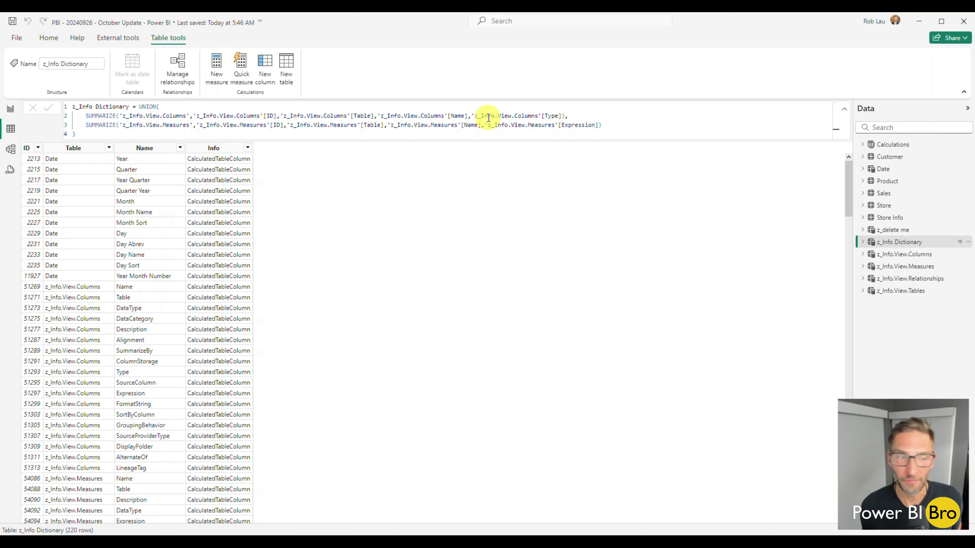
{"action": "scroll", "coordinate": [303, 310], "scroll_direction": "down", "scroll_amount": 20}
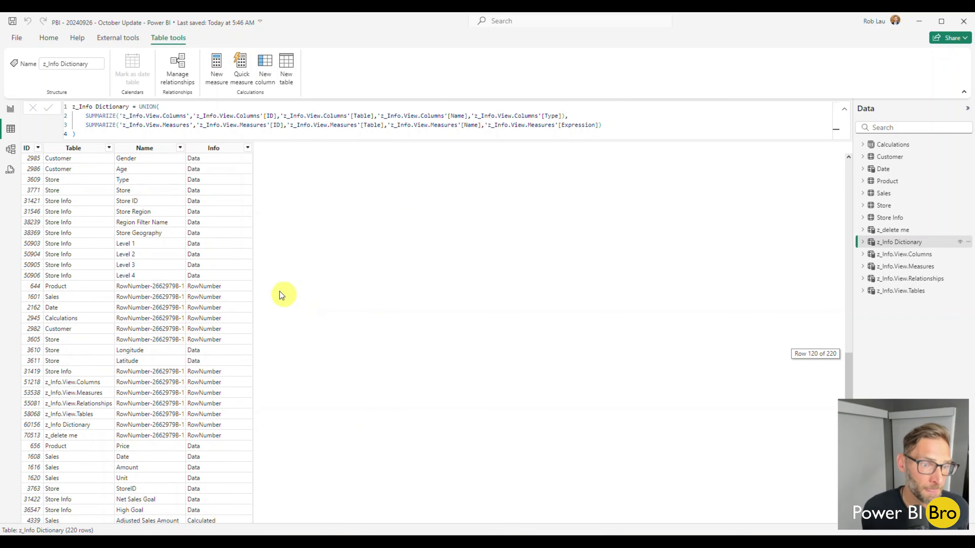
{"action": "left_click", "coordinate": [10, 109]}
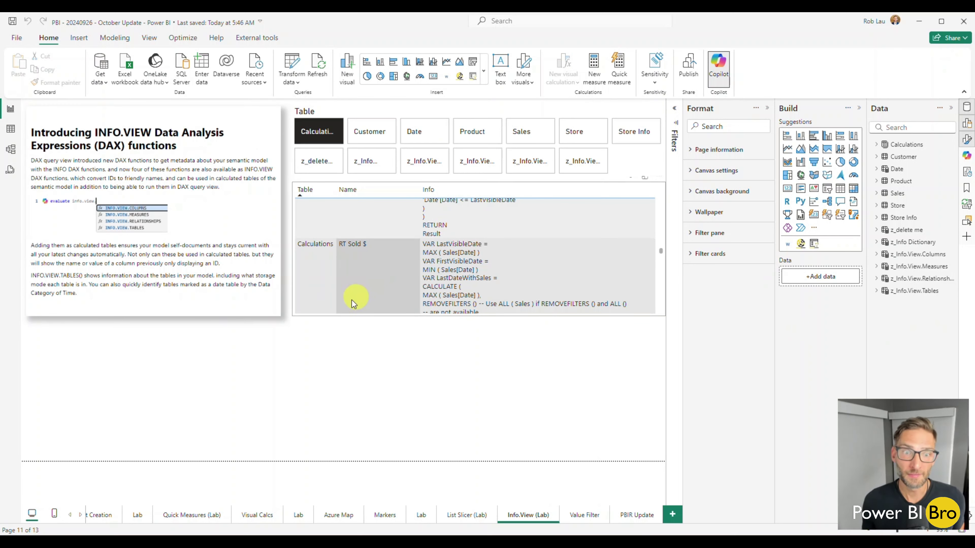
Filter the dictionary table with the Table slicer by Customer, Date, Product and Sales in turn, and return it to Calculations.
{"action": "left_click", "coordinate": [332, 313]}
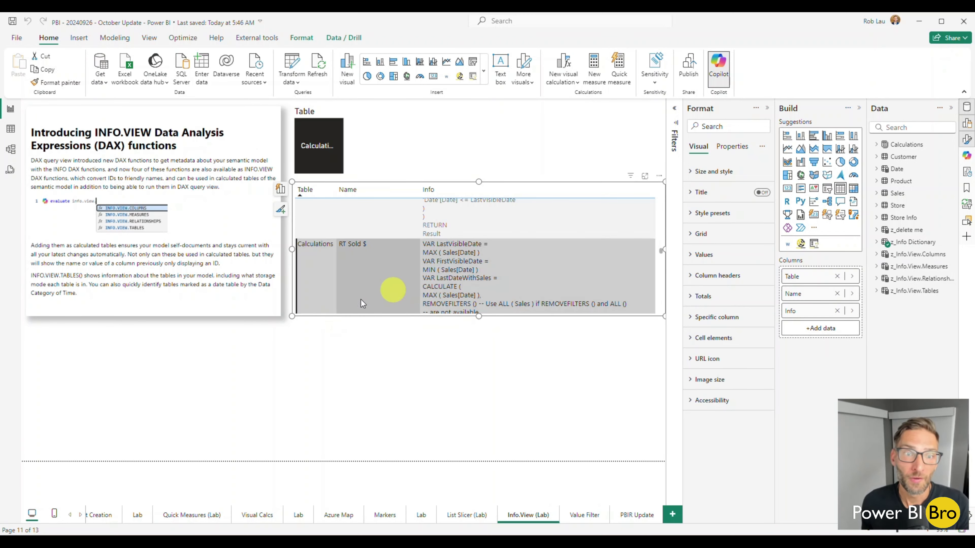
{"action": "left_click", "coordinate": [342, 300]}
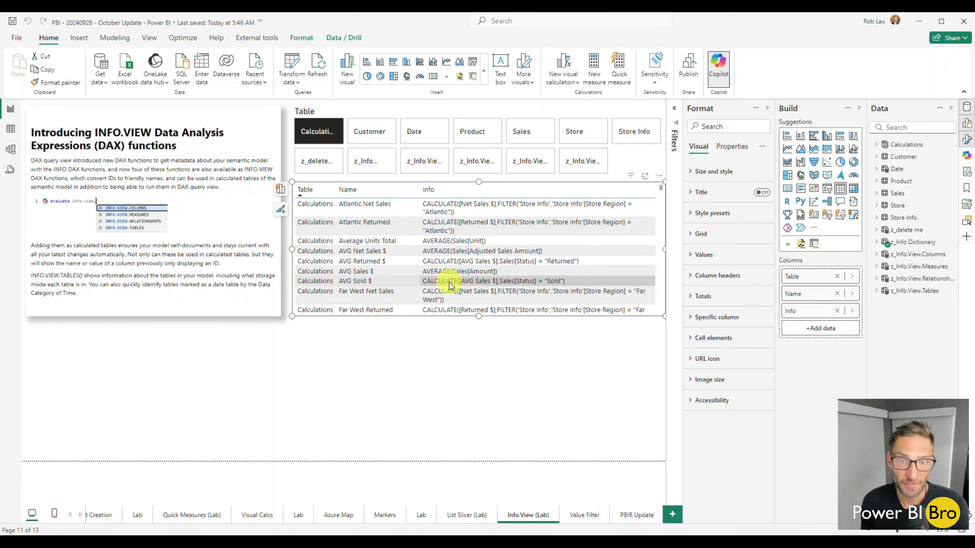
{"action": "left_click", "coordinate": [368, 138]}
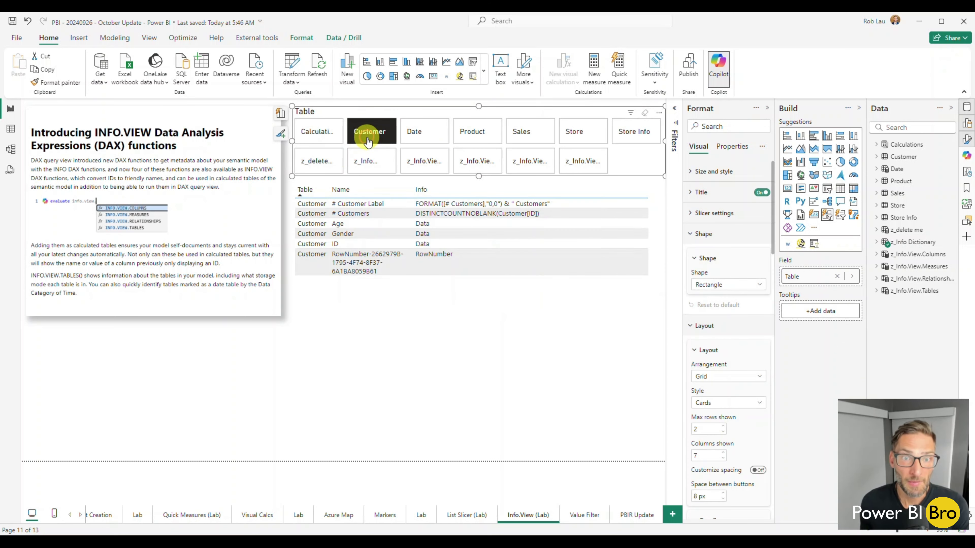
{"action": "left_click", "coordinate": [416, 135]}
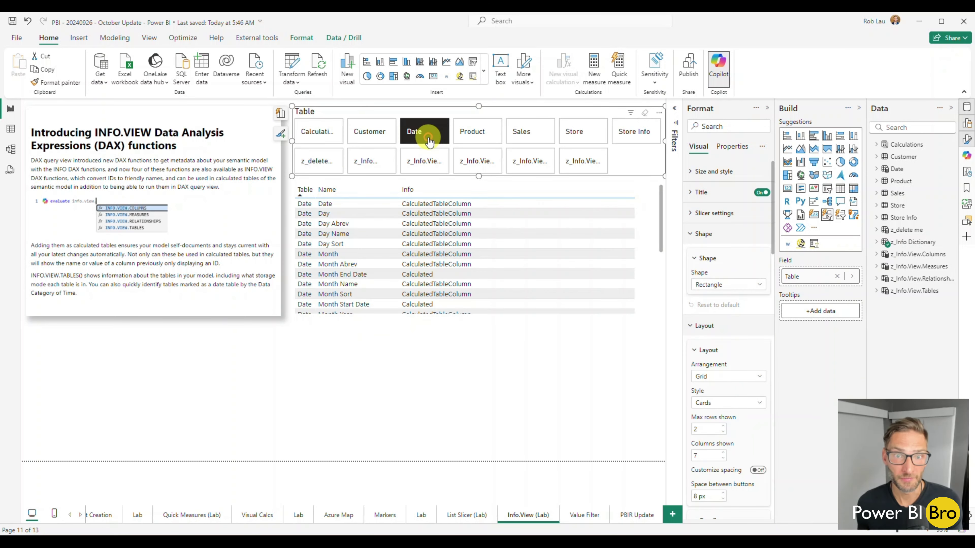
{"action": "scroll", "coordinate": [389, 216], "scroll_direction": "down", "scroll_amount": 5}
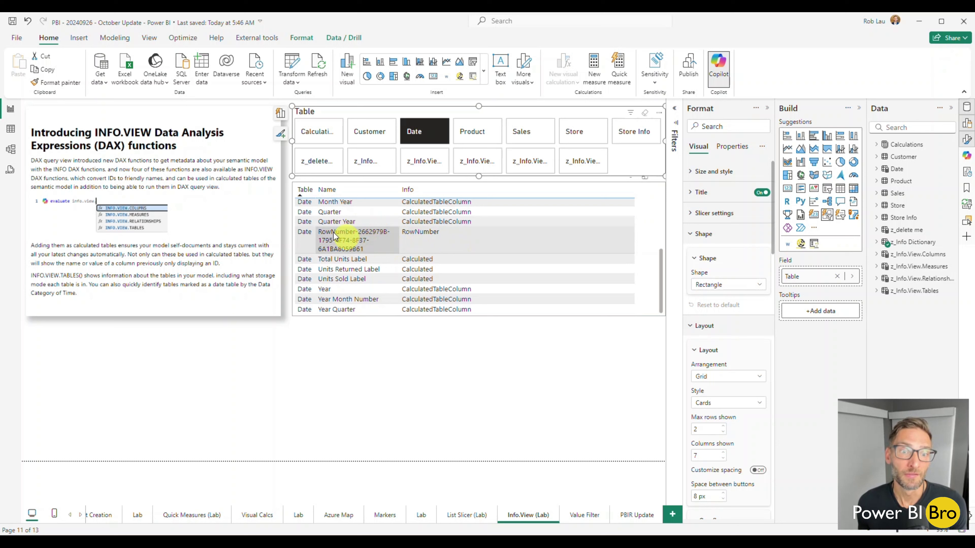
{"action": "left_click", "coordinate": [477, 134]}
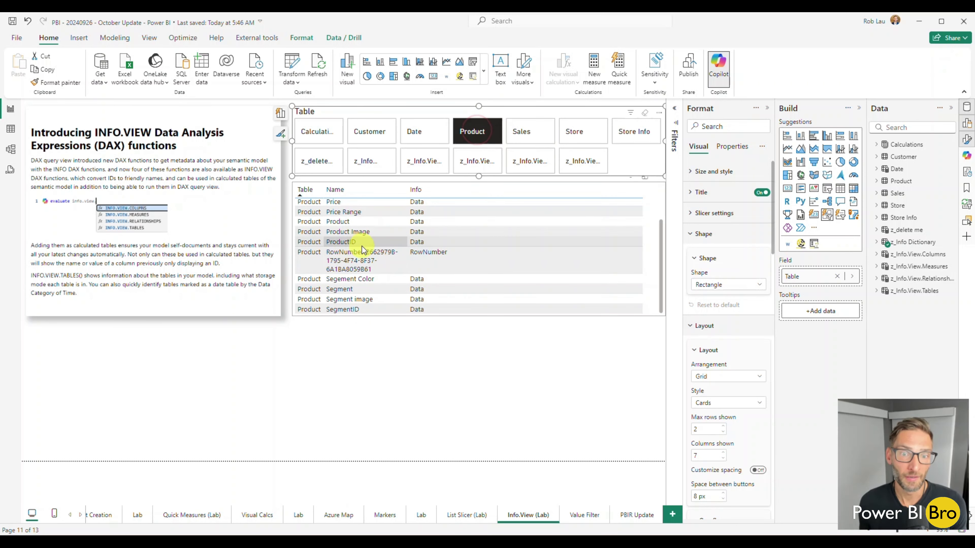
{"action": "left_click", "coordinate": [536, 143]}
{"action": "left_click", "coordinate": [318, 135]}
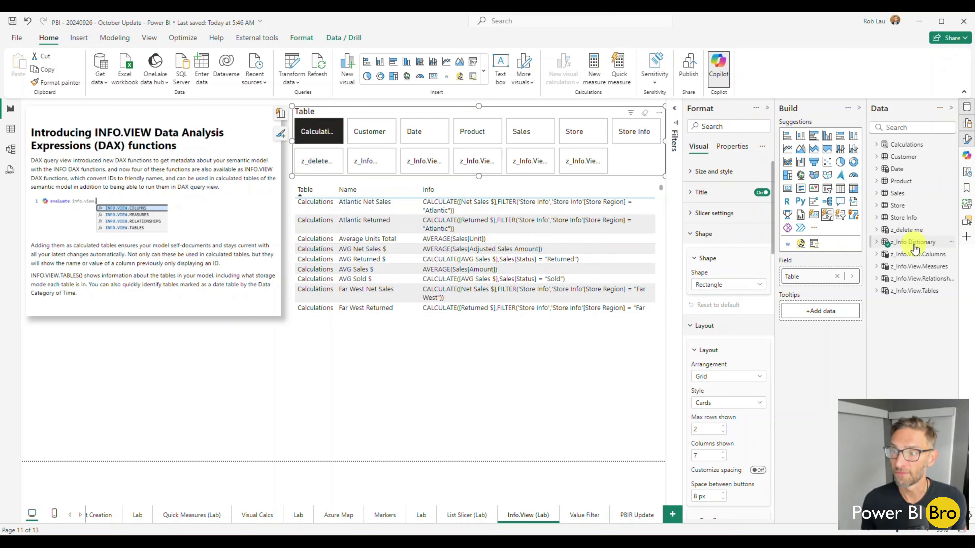
{"action": "mouse_move", "coordinate": [915, 249]}
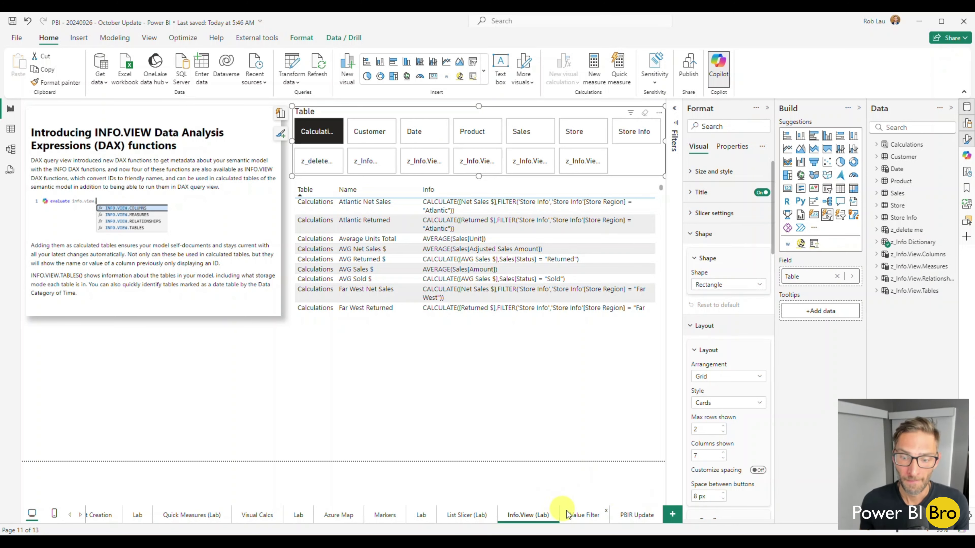
Show the Value Filter and PBIR Update report pages in turn, and return to the Summary page.
{"action": "left_click", "coordinate": [584, 517]}
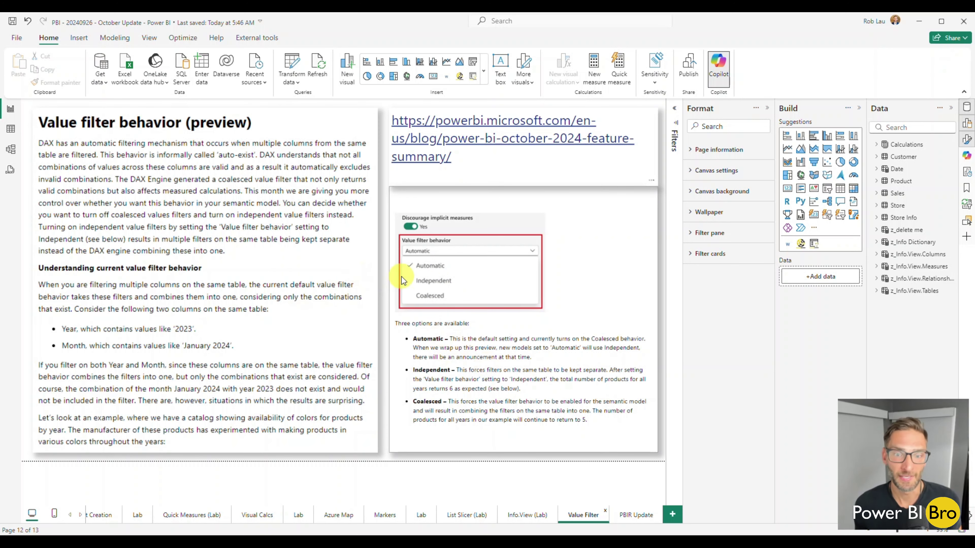
{"action": "left_click", "coordinate": [636, 515]}
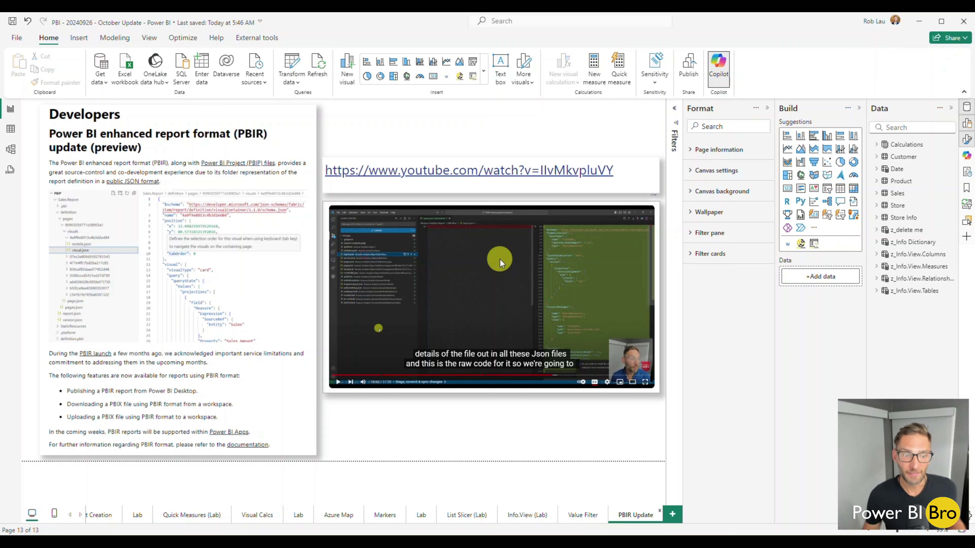
{"action": "left_click", "coordinate": [69, 516]}
{"action": "left_click", "coordinate": [69, 516]}
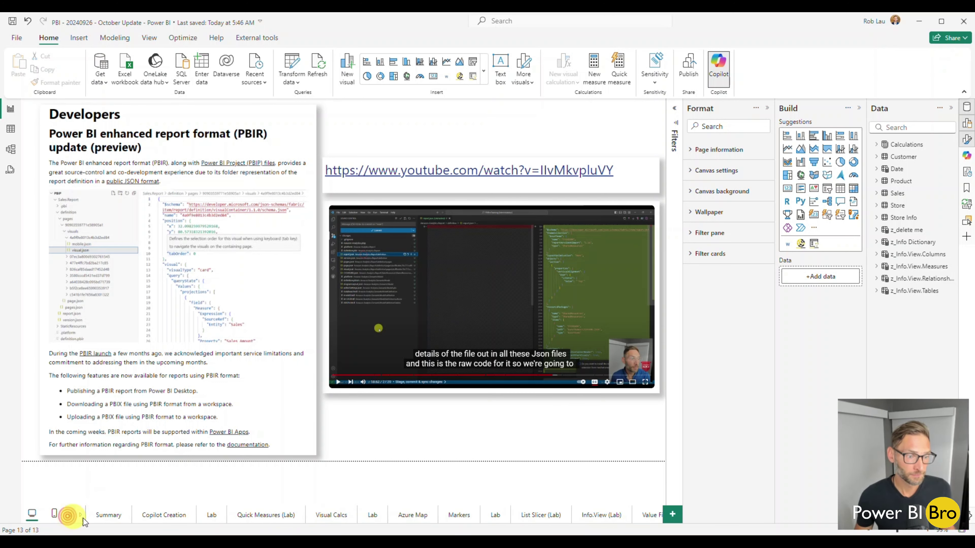
{"action": "left_click", "coordinate": [100, 516]}
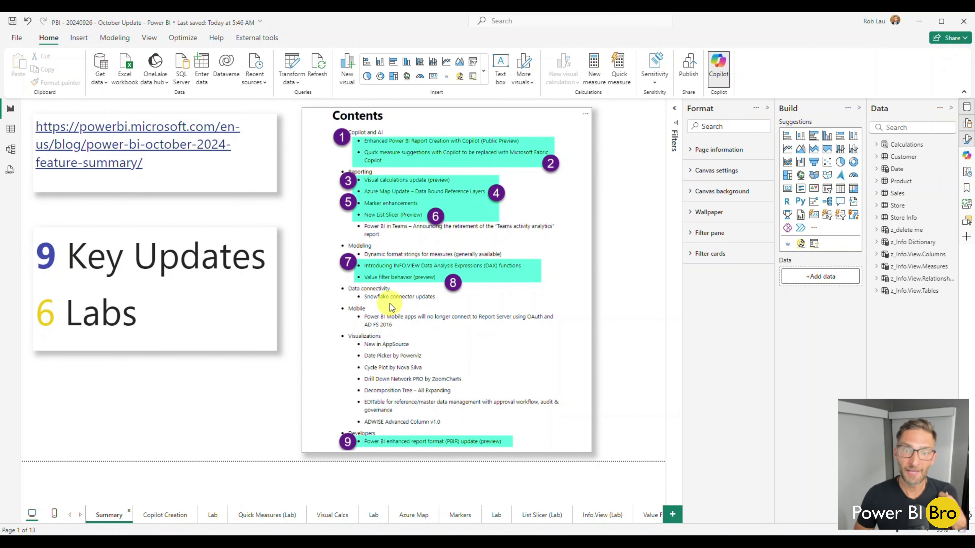